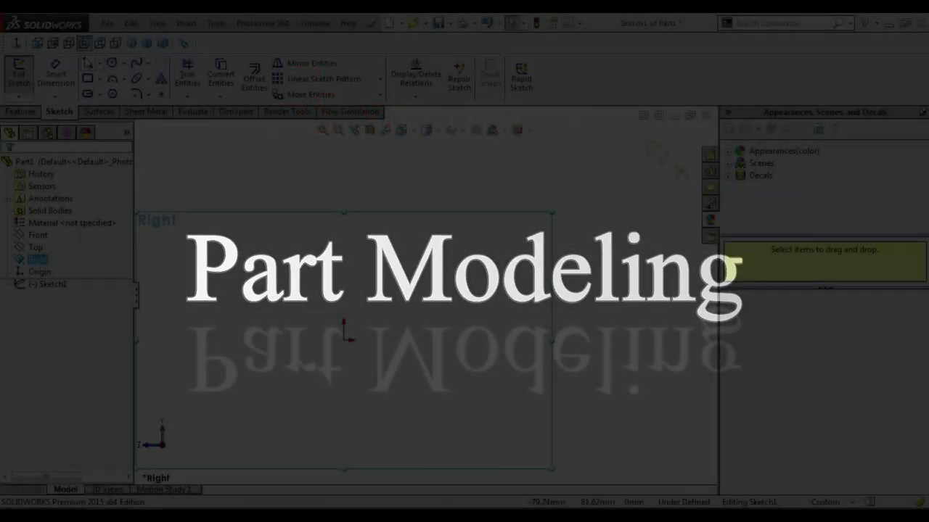
- Sketch connected lines for the vertical leg, horizontal seat and sloped backrest
left_click(87, 64)
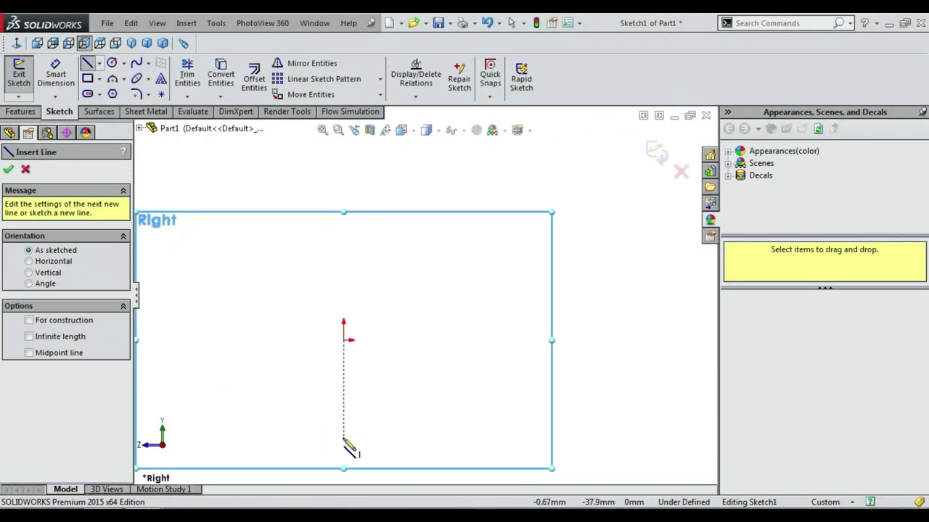
left_click(343, 437)
left_click(343, 339)
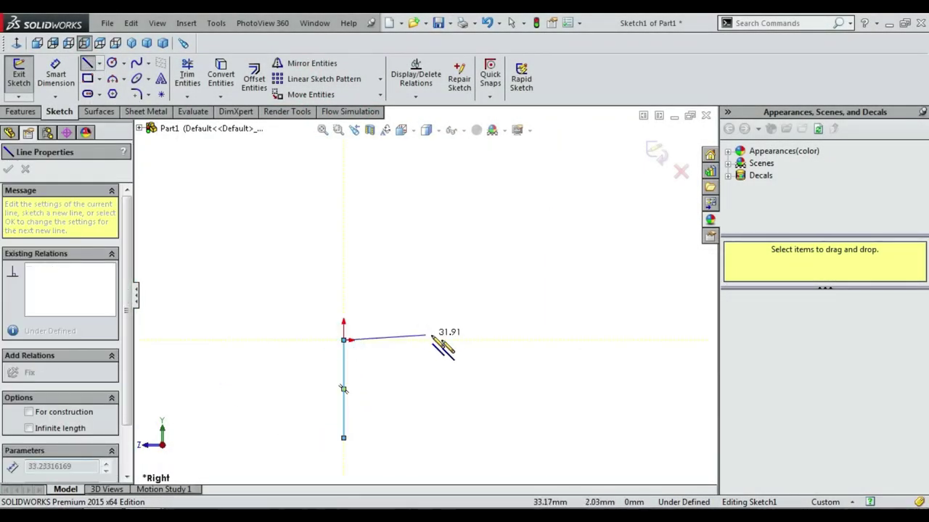
left_click(457, 339)
left_click(493, 226)
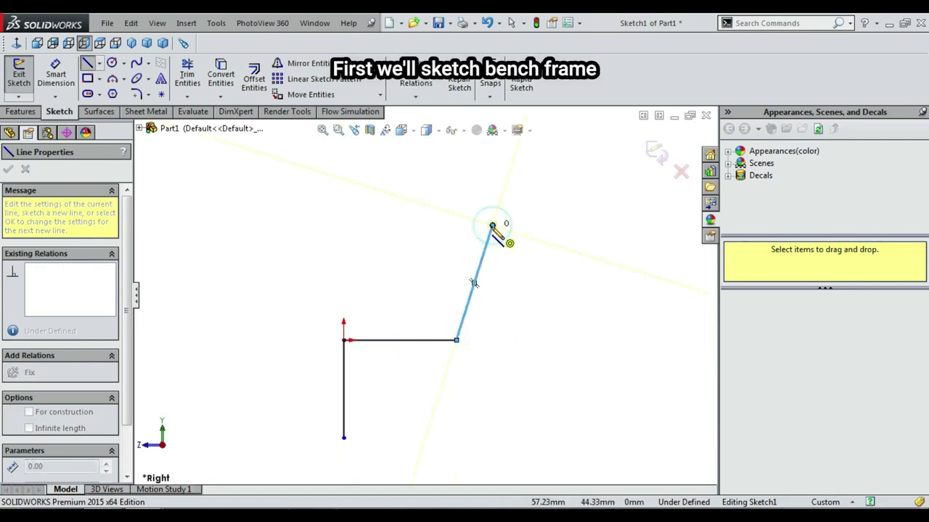
key("Escape")
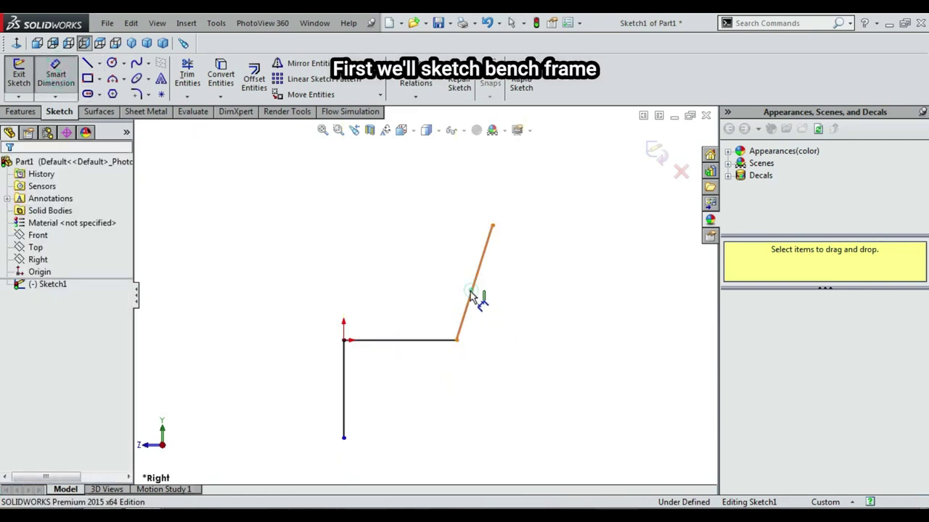
- Dimension the seat-to-backrest angle to 100° and the backrest height to 400 mm
left_click(470, 294)
left_click(440, 341)
left_click(437, 334)
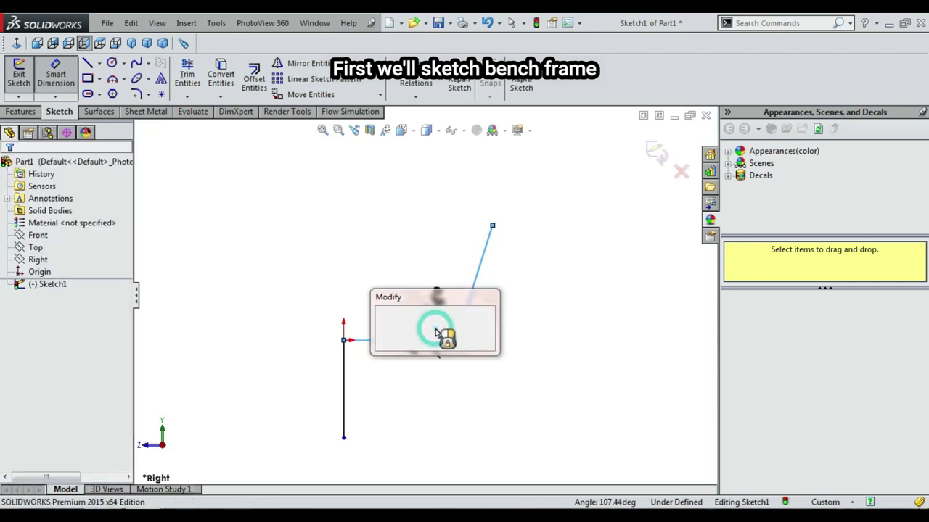
type("100")
key("Return")
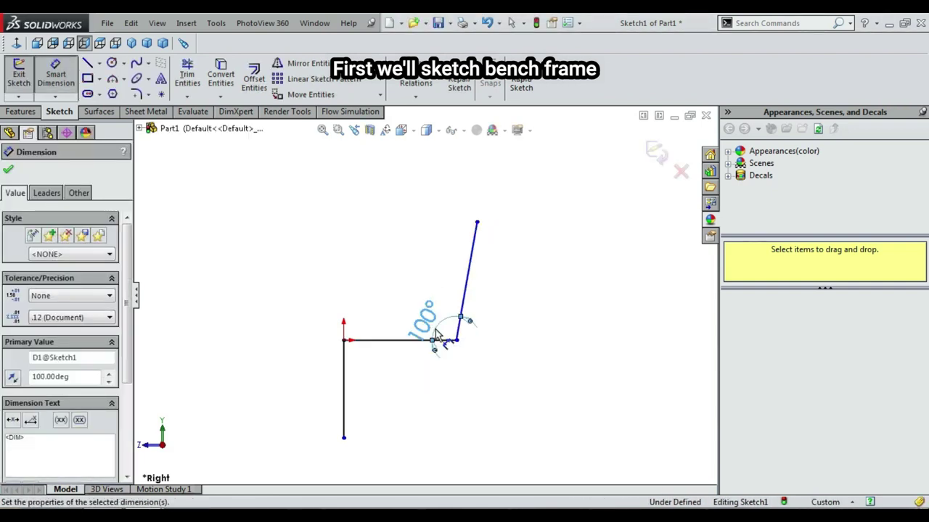
key("Escape")
left_click_drag(458, 236, 463, 216)
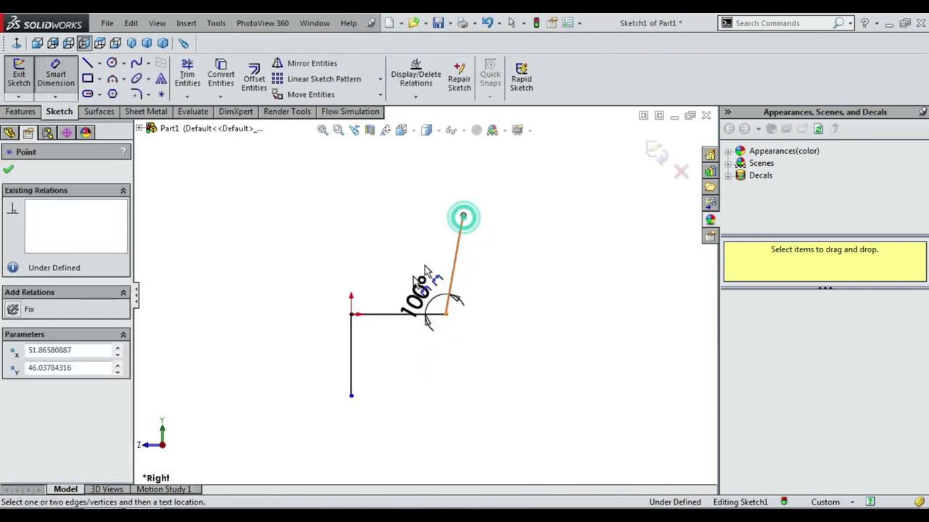
left_click(348, 317)
left_click(287, 270)
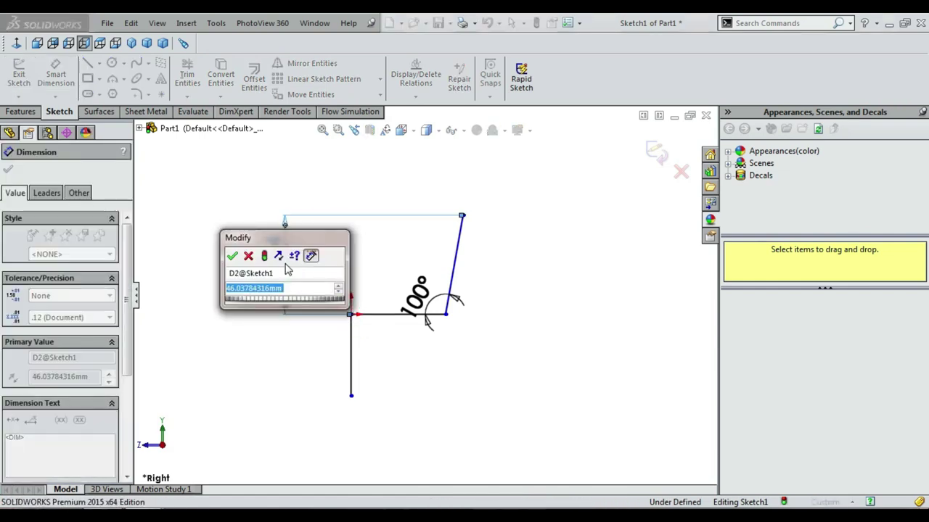
type("400")
key("Return")
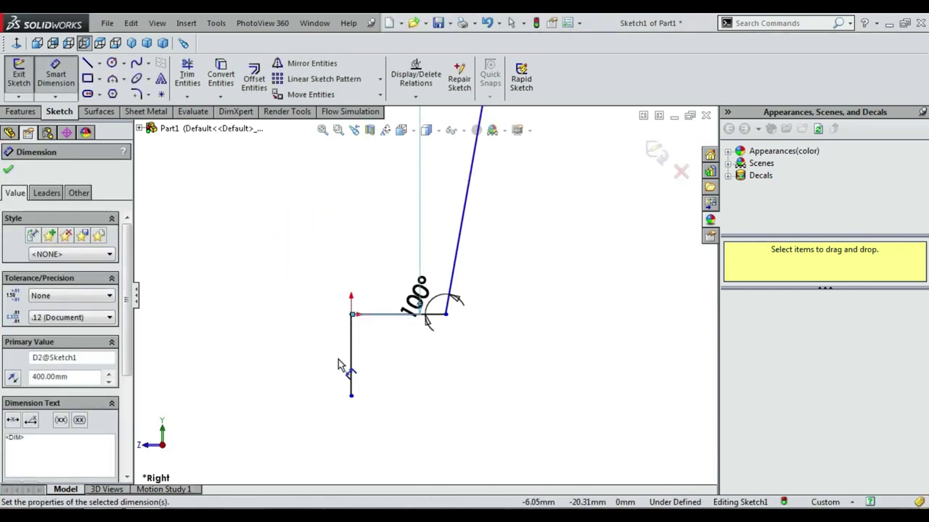
- Dimension the leg to 350 mm and the seat to 380 mm
left_click(354, 370)
left_click(294, 370)
type("350")
key("Return")
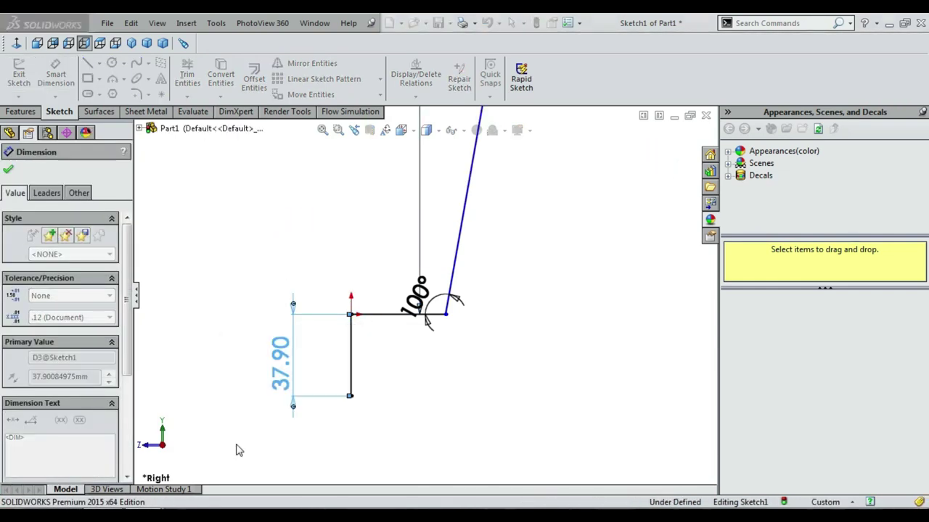
left_click(390, 319)
left_click(394, 394)
type("380")
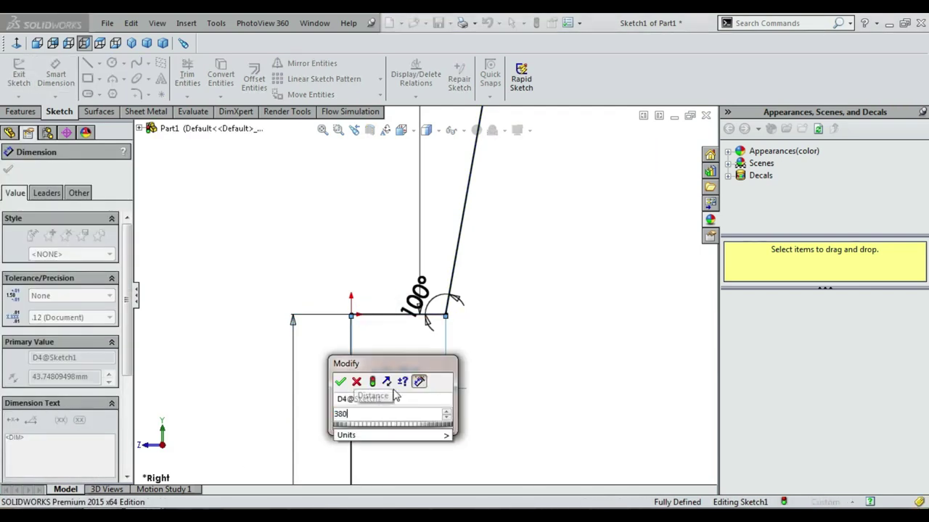
key("Return")
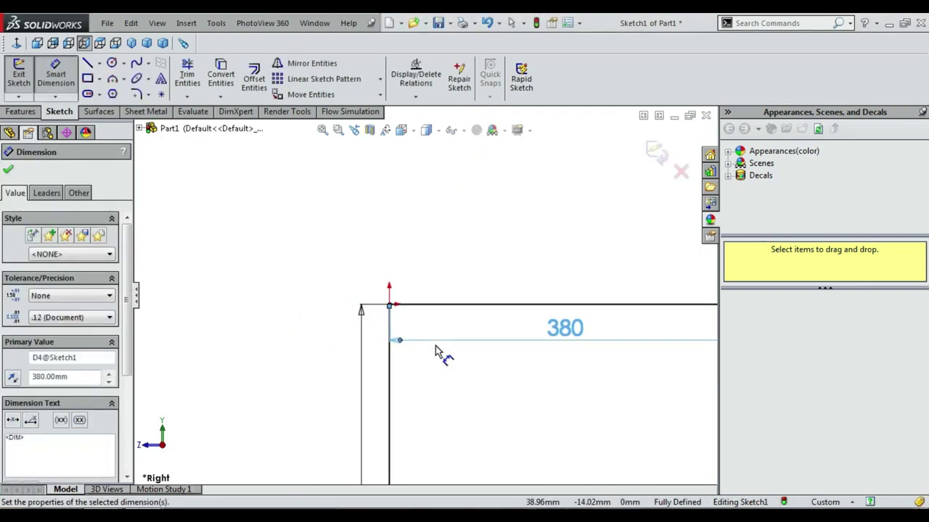
scroll(435, 345, "up", 3)
- Draw a short cap at the backrest top, a second sloped backrest line to seat level, and a vertical line down
left_click(87, 63)
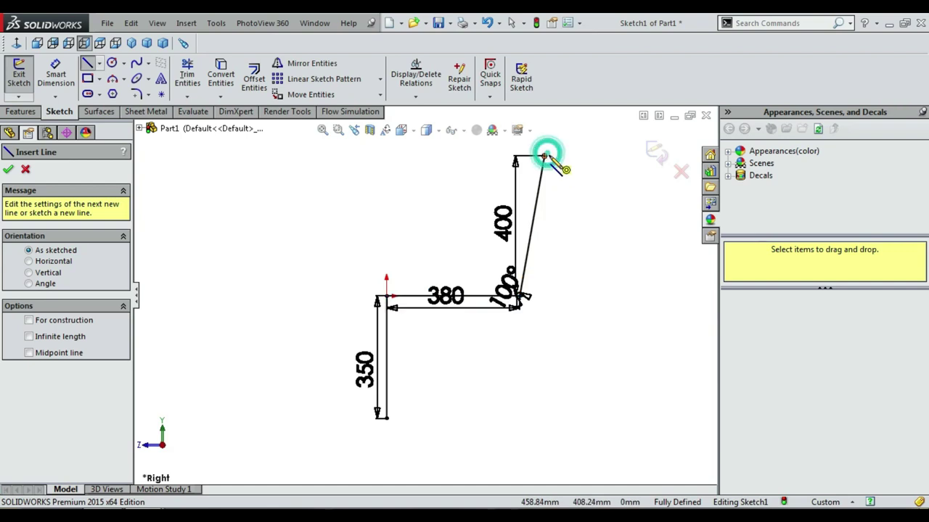
left_click(546, 156)
scroll(555, 171, "down", 3)
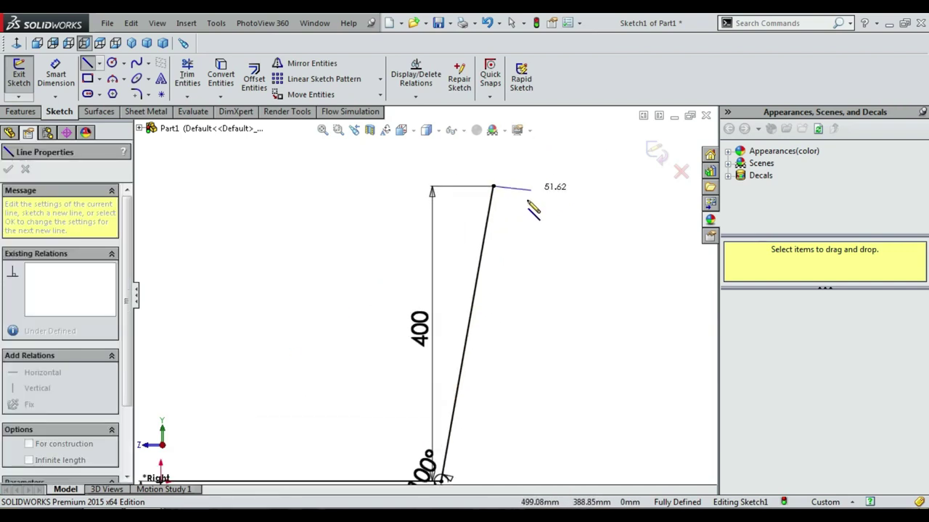
left_click(531, 191)
scroll(493, 218, "up", 3)
scroll(461, 319, "up", 2)
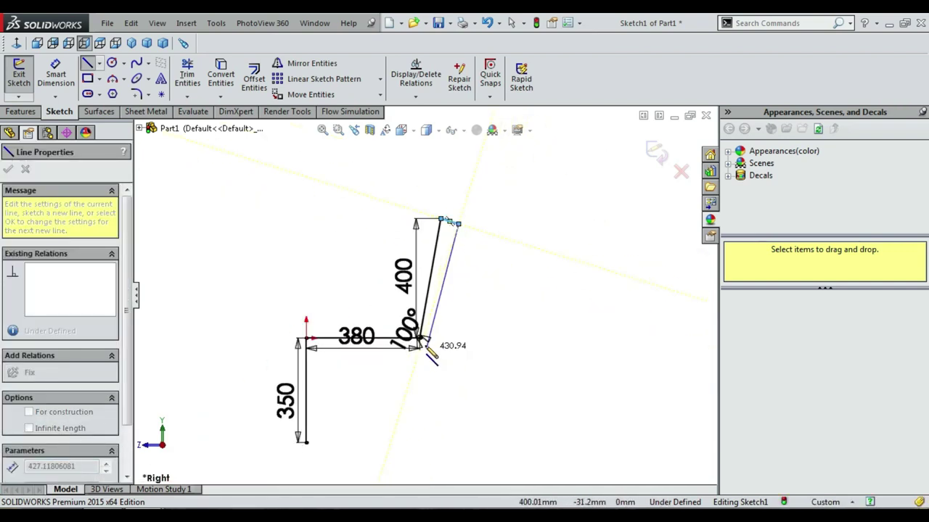
left_click(426, 353)
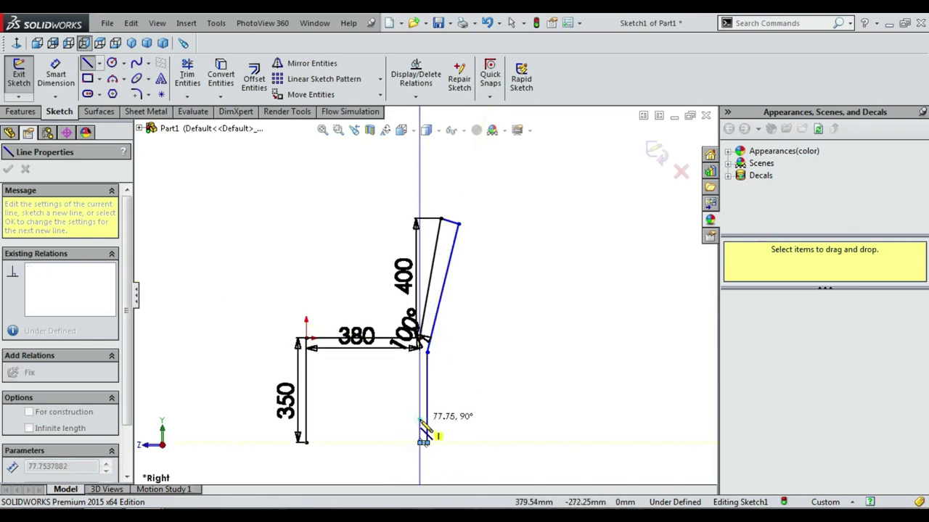
left_click(419, 420)
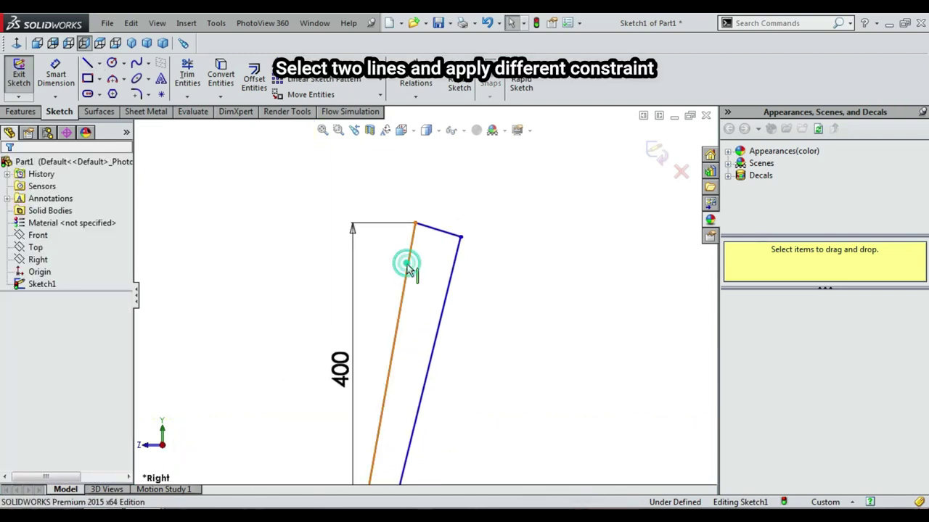
- Make the two backrest lines parallel and the top cap perpendicular to the backrest
left_click(444, 319, "ctrl")
left_click(543, 259)
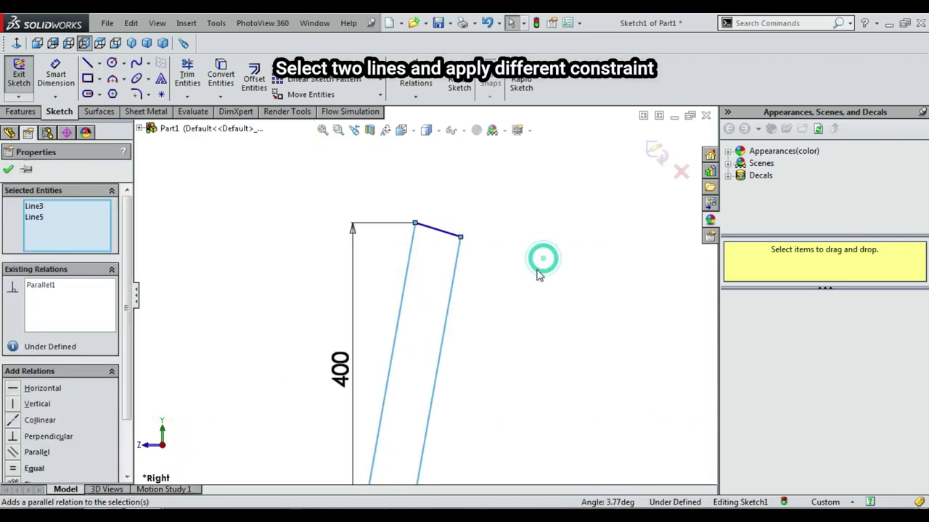
left_click(408, 263)
left_click(443, 233, "ctrl")
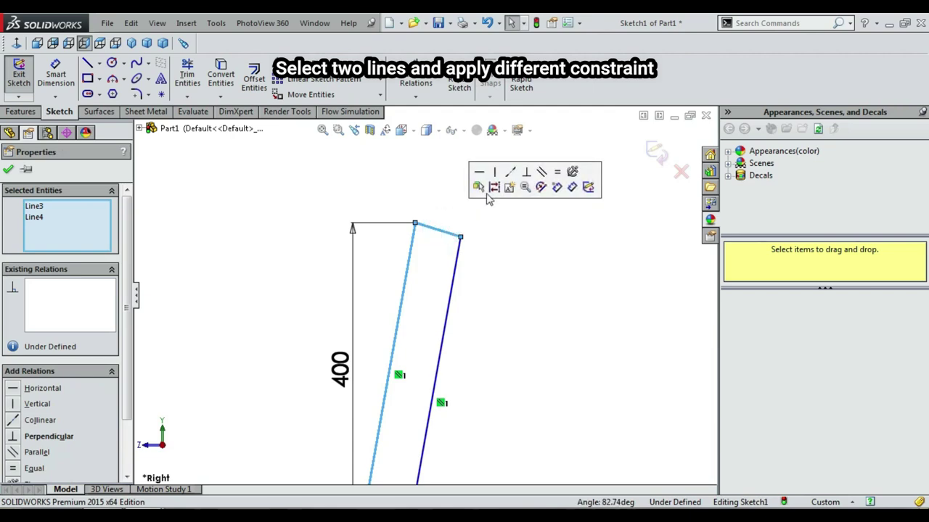
left_click(526, 171)
- Dimension the backrest top cap to 25 mm
left_click(55, 73)
left_click(439, 228)
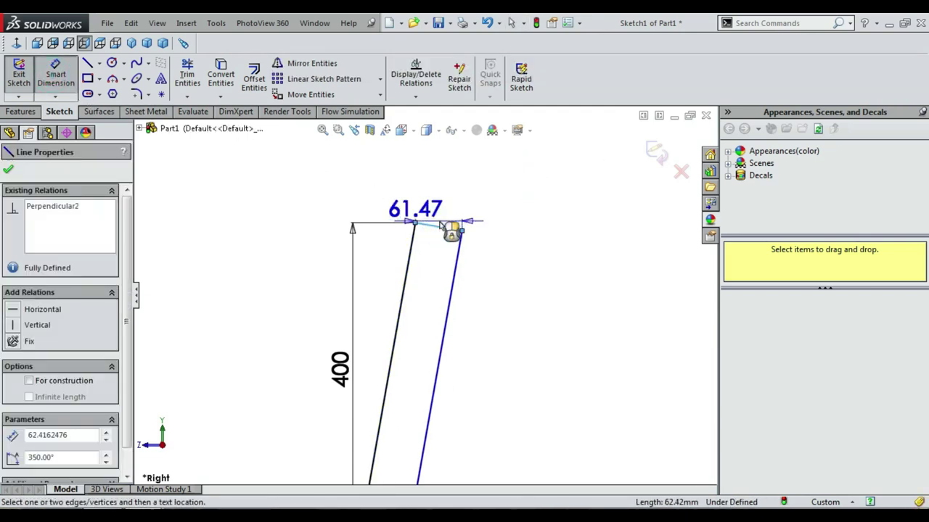
left_click(475, 210)
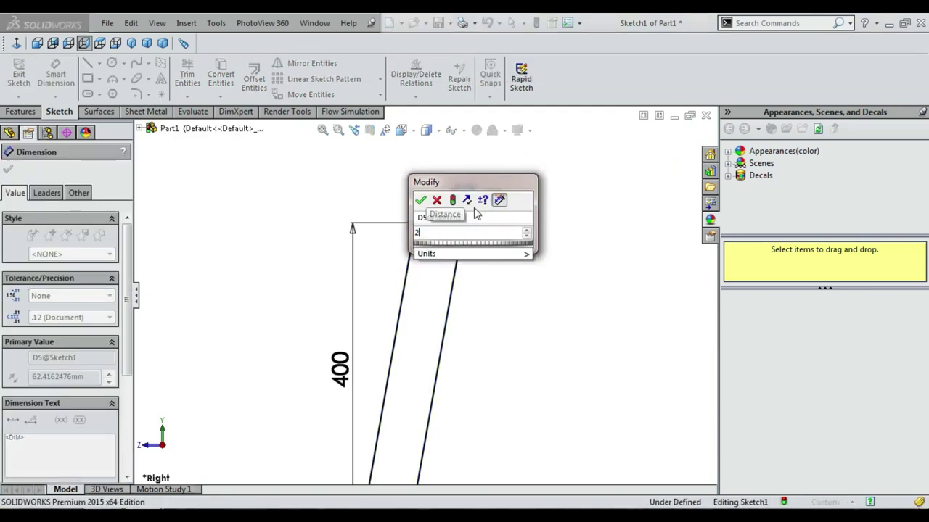
type("25")
key("Return")
scroll(361, 320, "up", 3)
scroll(361, 320, "up", 3)
scroll(384, 390, "down", 3)
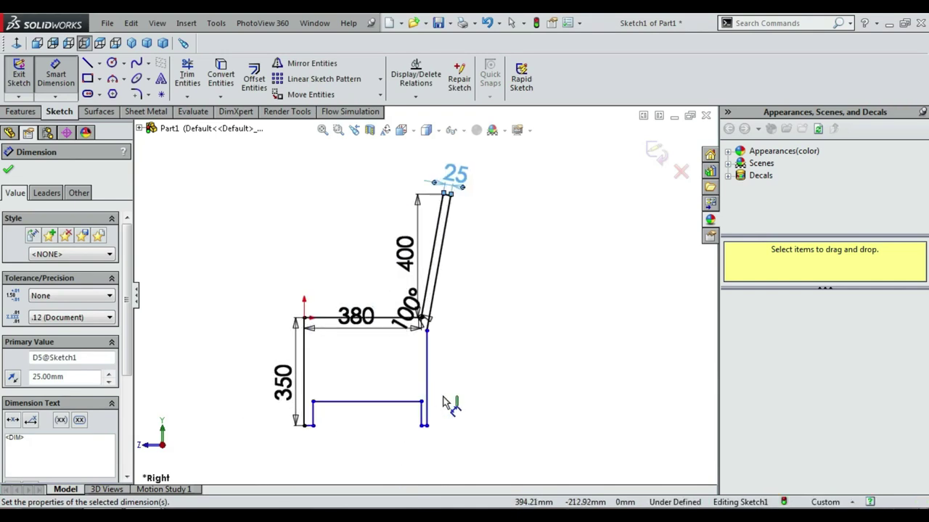
scroll(427, 400, "down", 3)
left_click(56, 78)
- Set both the right and left leg widths to 25 mm
scroll(399, 381, "down", 2)
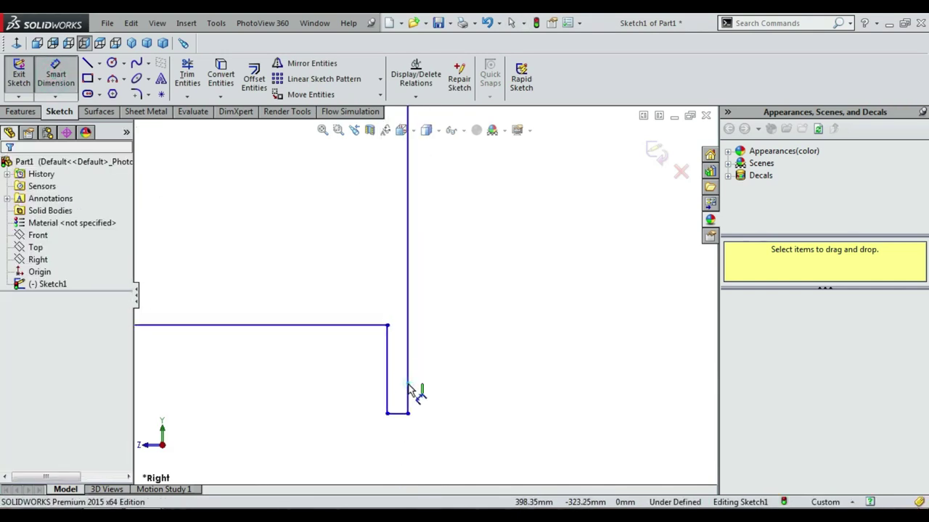
left_click(408, 392)
left_click(387, 385)
left_click(394, 464)
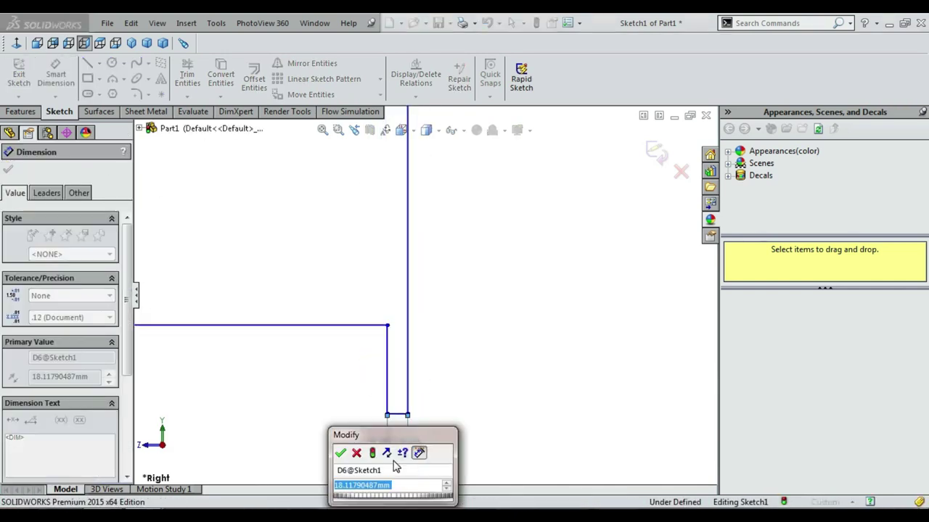
key("Return")
scroll(341, 387, "up", 2)
scroll(266, 307, "up", 1)
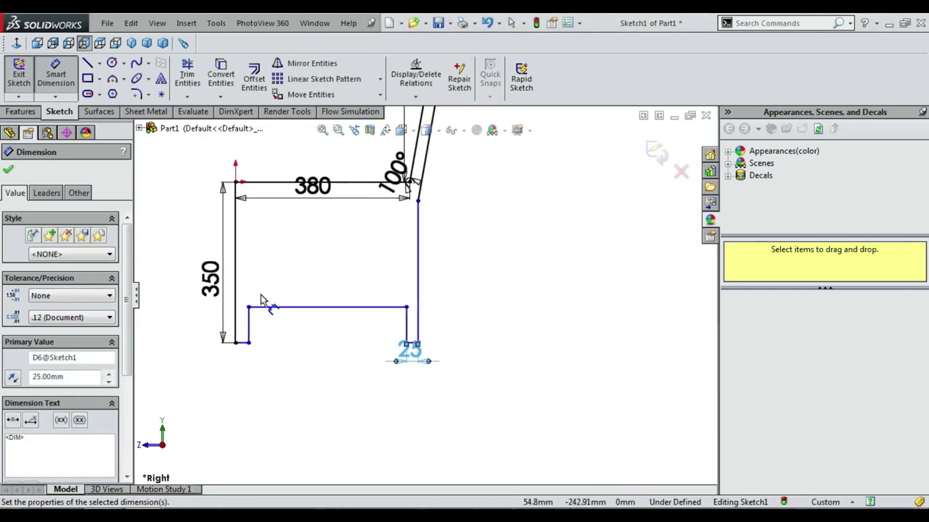
scroll(265, 307, "down", 2)
left_click(244, 340)
left_click(240, 332)
left_click(245, 411)
type("25")
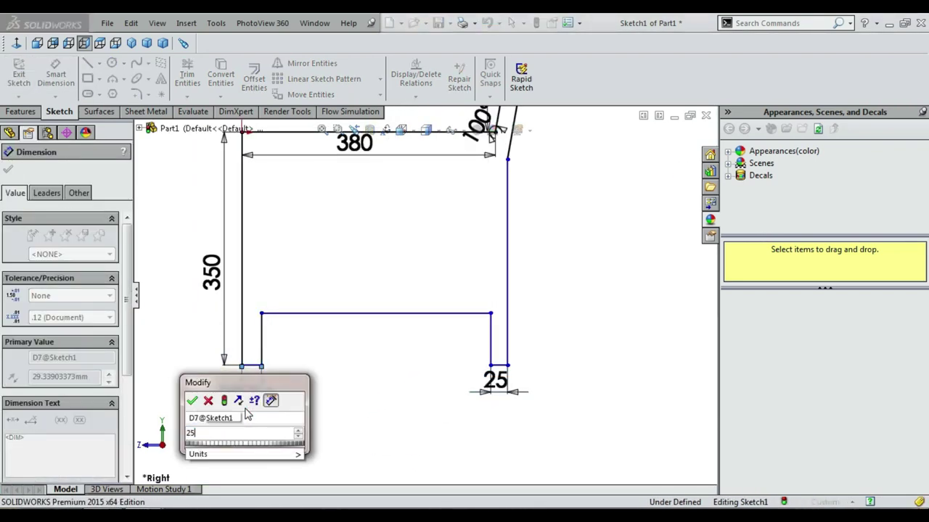
key("Return")
scroll(433, 305, "up", 1)
scroll(460, 209, "down", 1)
- Draw a corner rectangle under the seat for the frame opening
scroll(460, 209, "down", 1)
left_click(98, 80)
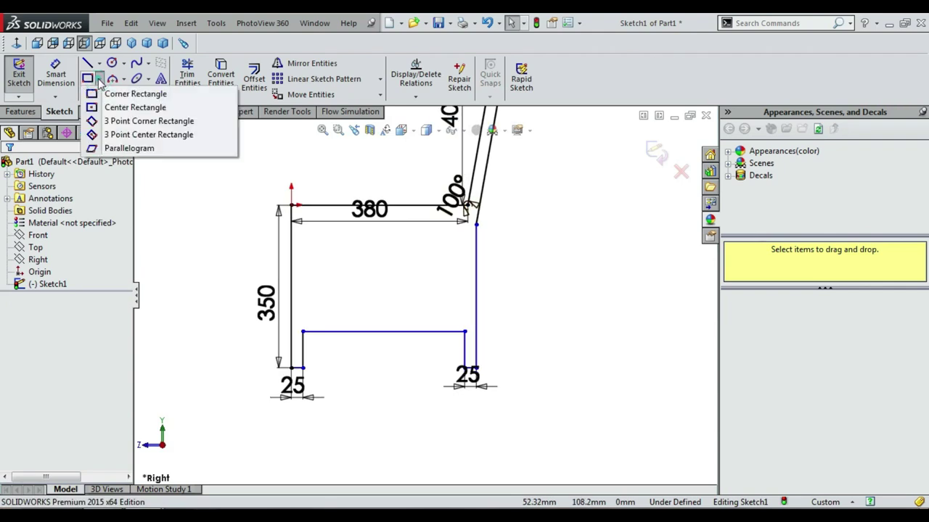
left_click(114, 95)
left_click(302, 231)
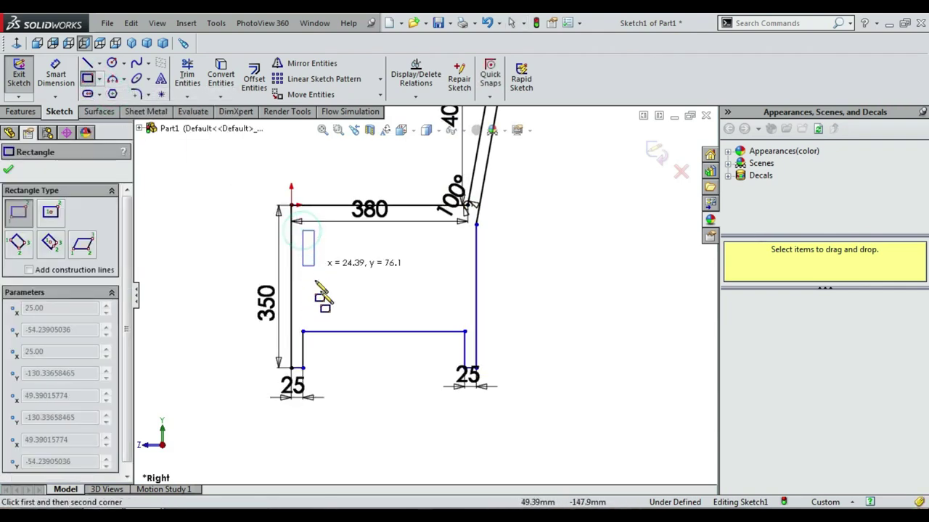
left_click(465, 309)
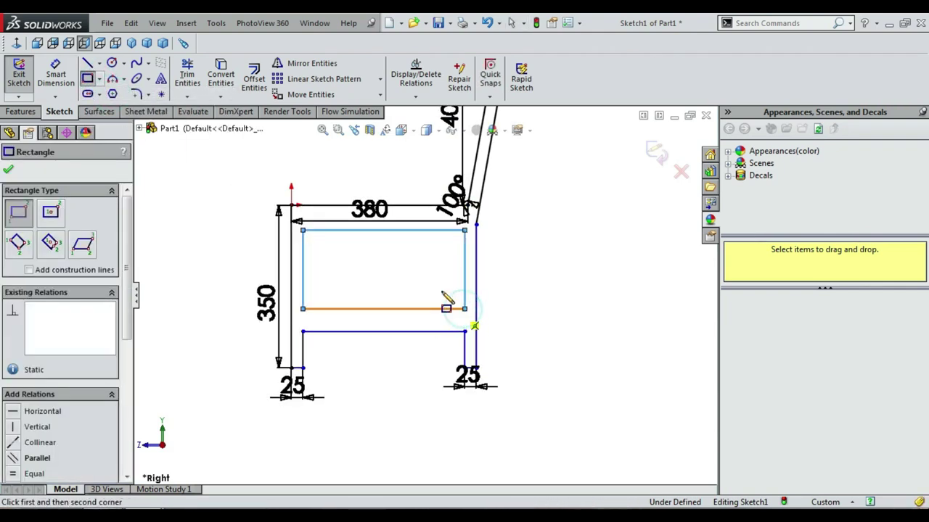
key("Escape")
- Dimension the lower rail and top rail thicknesses to 25 mm each
scroll(384, 264, "down", 2)
left_click(421, 331)
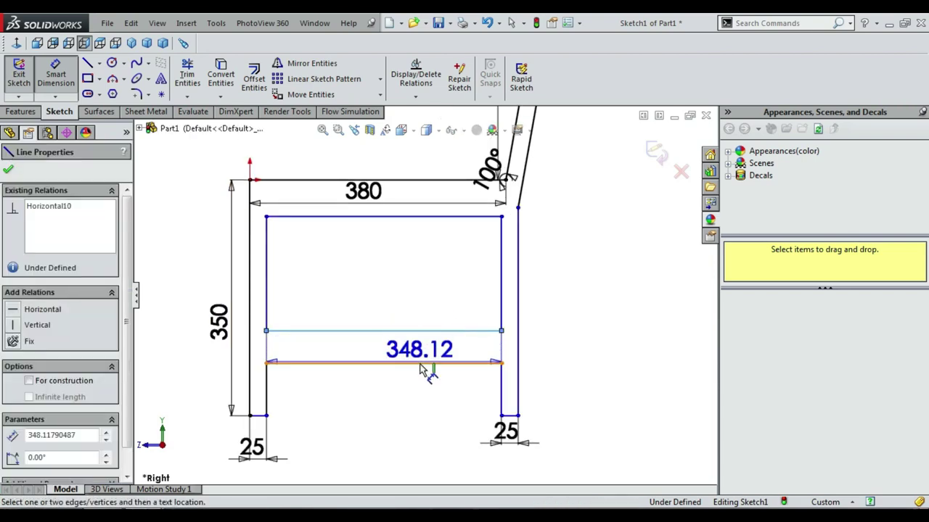
left_click(417, 364)
left_click(580, 355)
type("25")
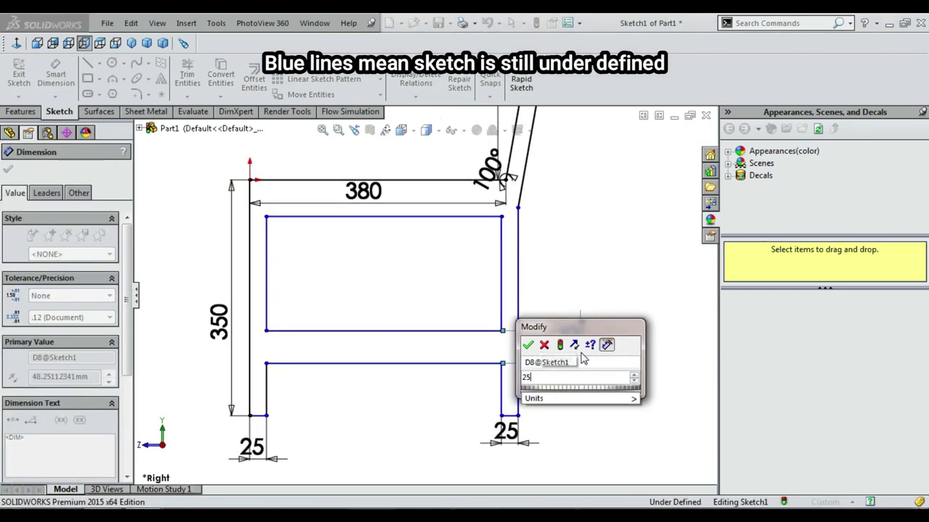
key("Return")
left_click(419, 182)
left_click(446, 232)
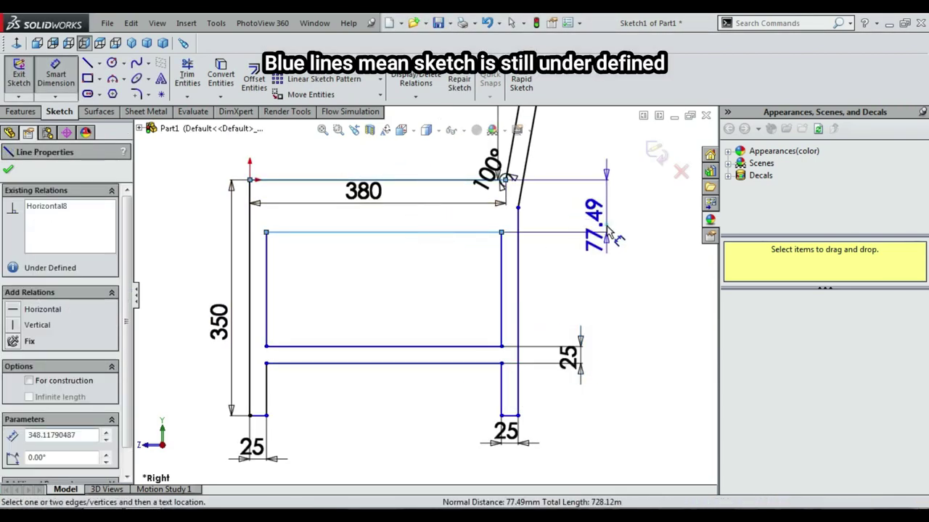
left_click(607, 214)
type("5")
key("Return")
key("Escape")
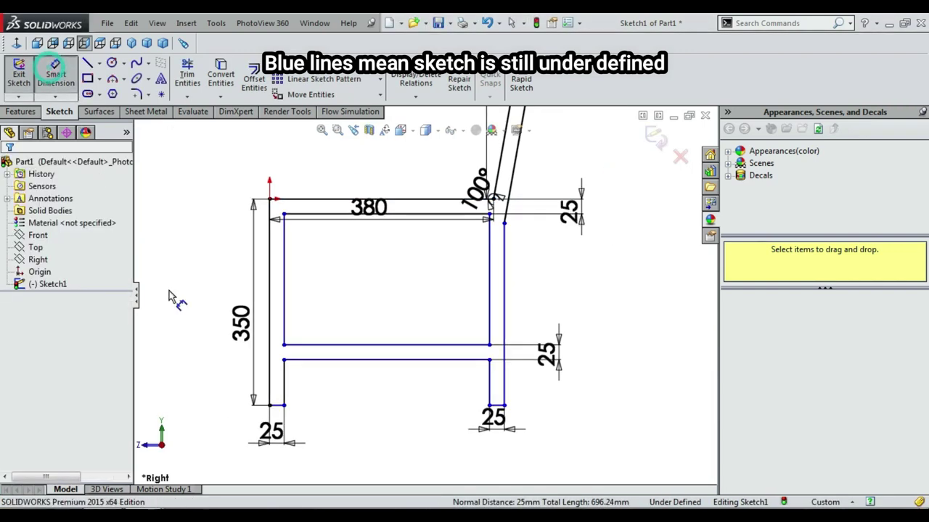
- Set the lower rail height to 100 mm and the front leg width to 25 mm
left_click(275, 405)
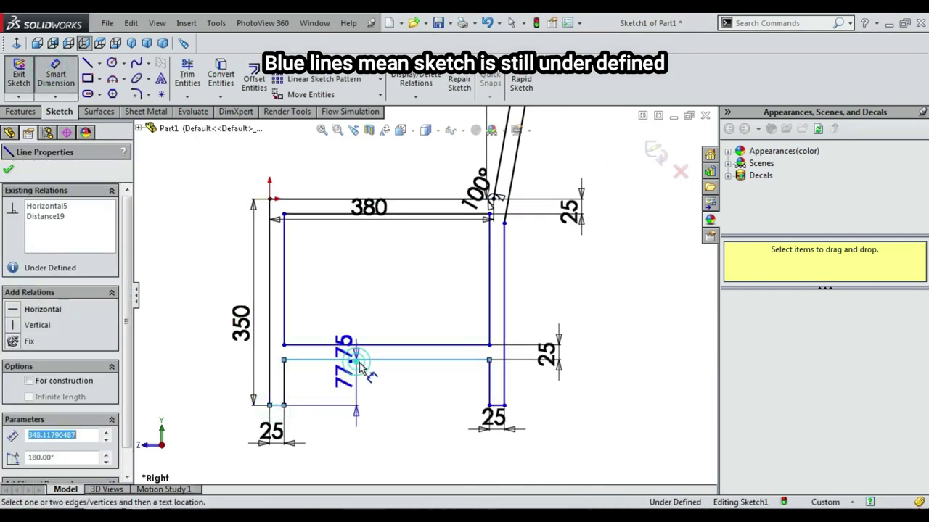
left_click(640, 397)
key("Return")
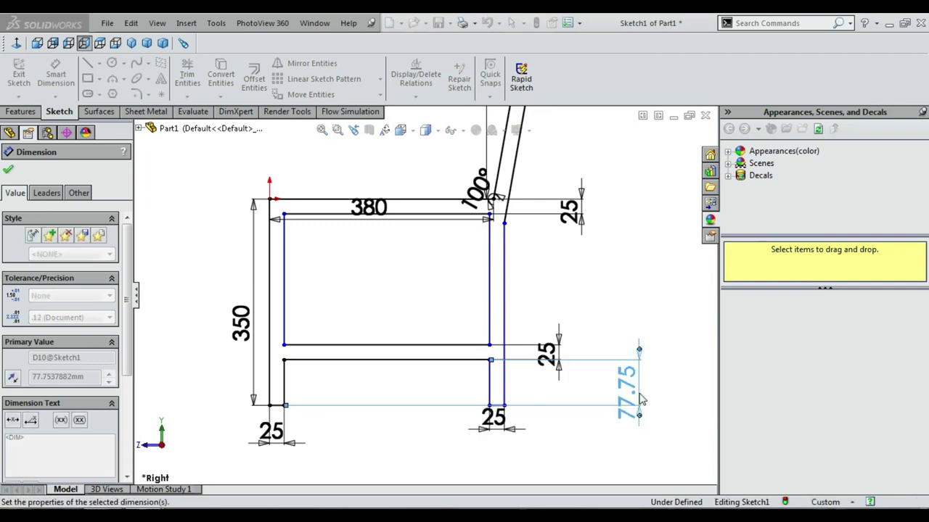
key("Escape")
scroll(413, 280, "up", 3)
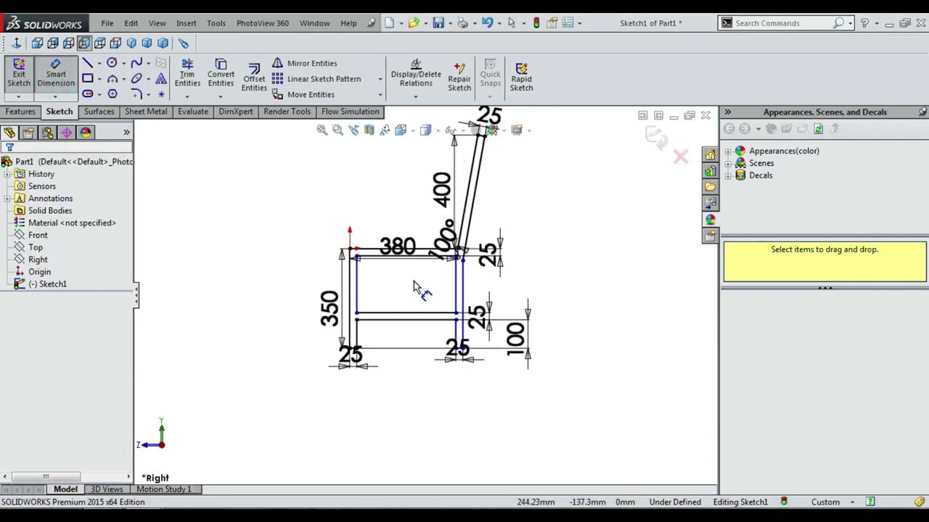
scroll(478, 290, "down", 2)
left_click(481, 297)
left_click(491, 301)
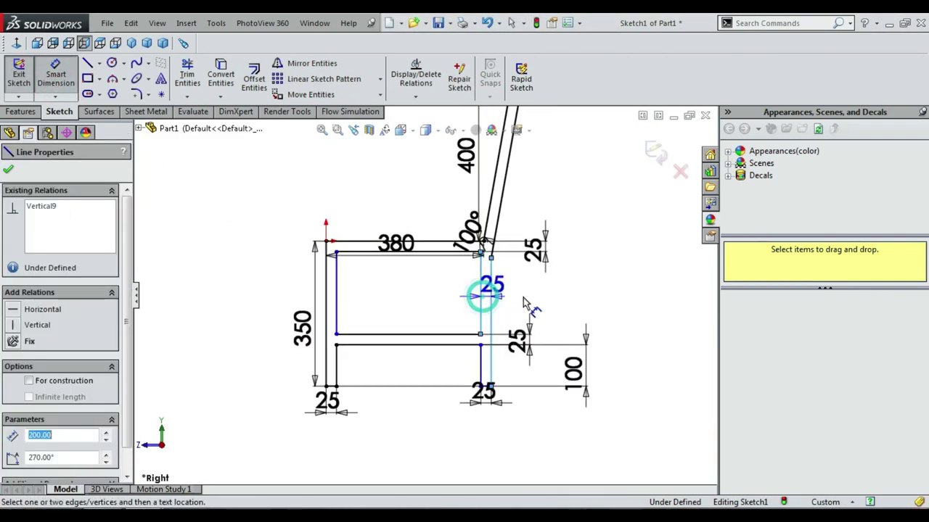
left_click(524, 286)
key("Return")
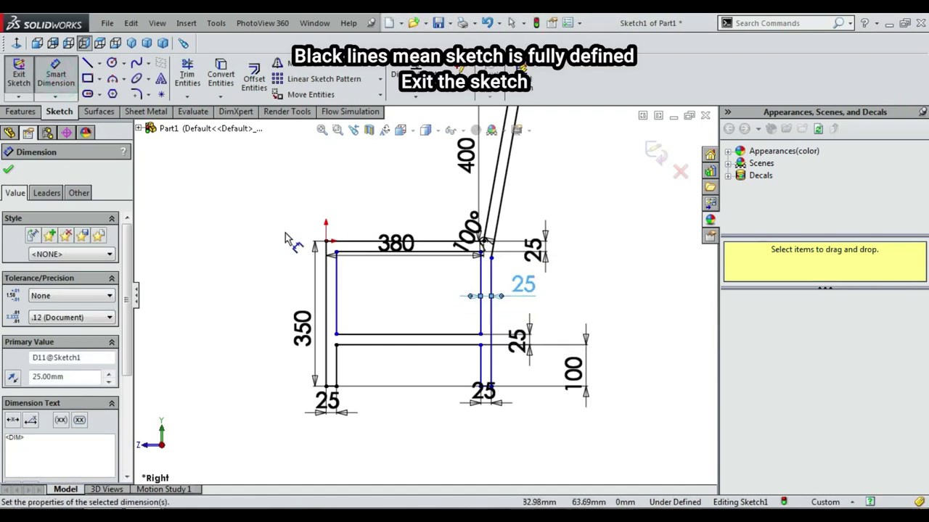
- Add the remaining 25 mm dimensions, including the one at the backrest base
left_click(336, 272)
left_click(325, 261)
left_click(206, 220)
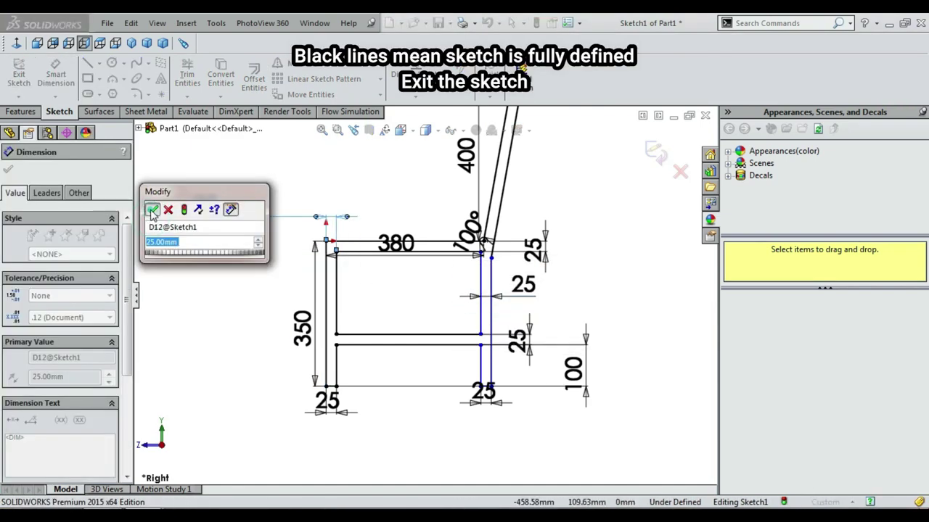
key("Return")
scroll(506, 304, "down", 2)
scroll(435, 276, "down", 2)
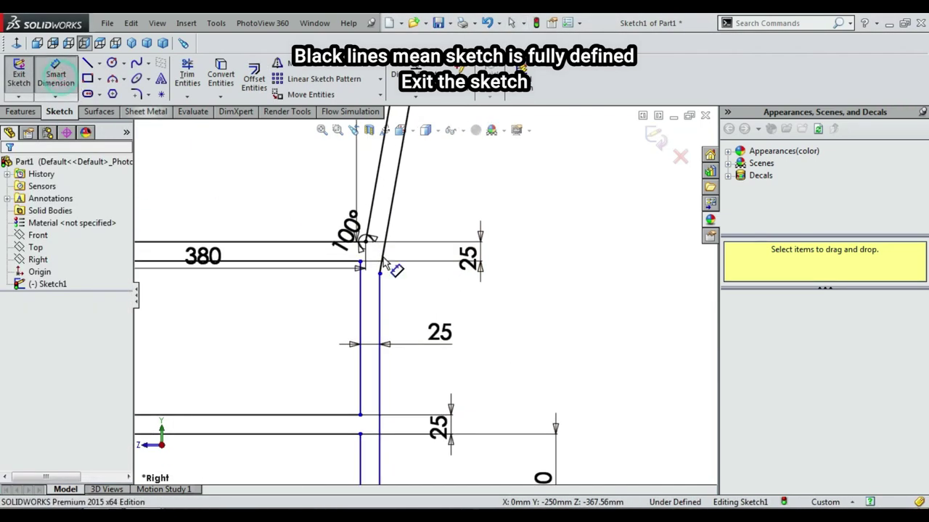
scroll(362, 247, "down", 2)
left_click(206, 241)
type("25")
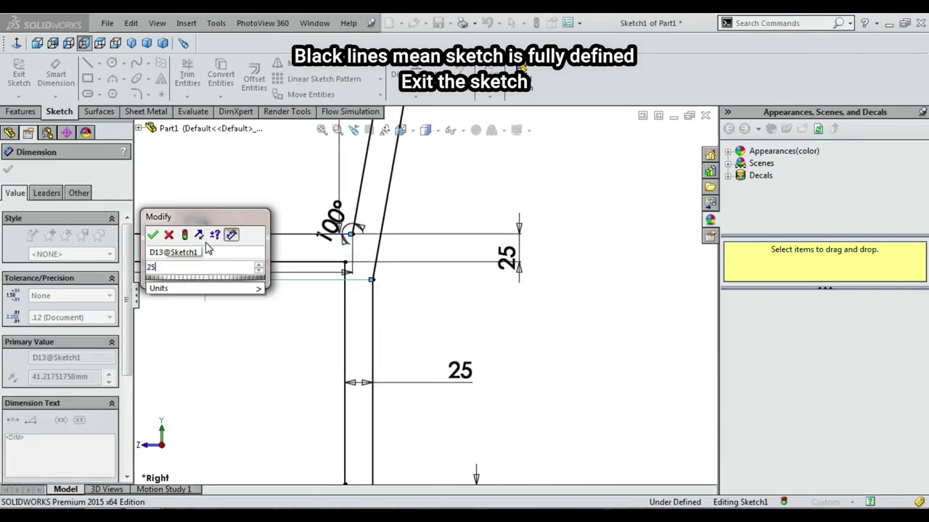
key("Return")
key("Escape")
- Exit the sketch and extrude it 25 mm into a solid Boss-Extrude1 side frame
scroll(276, 268, "up", 2)
scroll(312, 282, "up", 2)
scroll(333, 290, "up", 2)
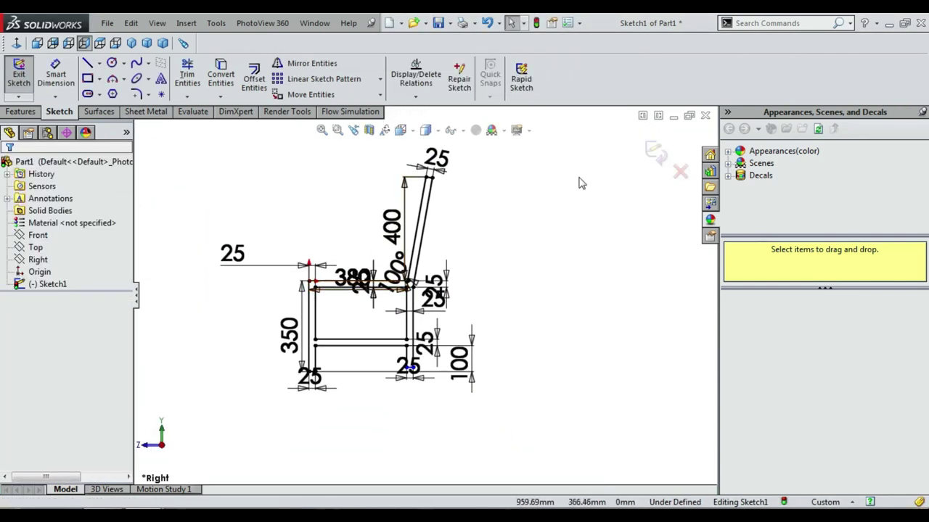
left_click(653, 152)
left_click(25, 78)
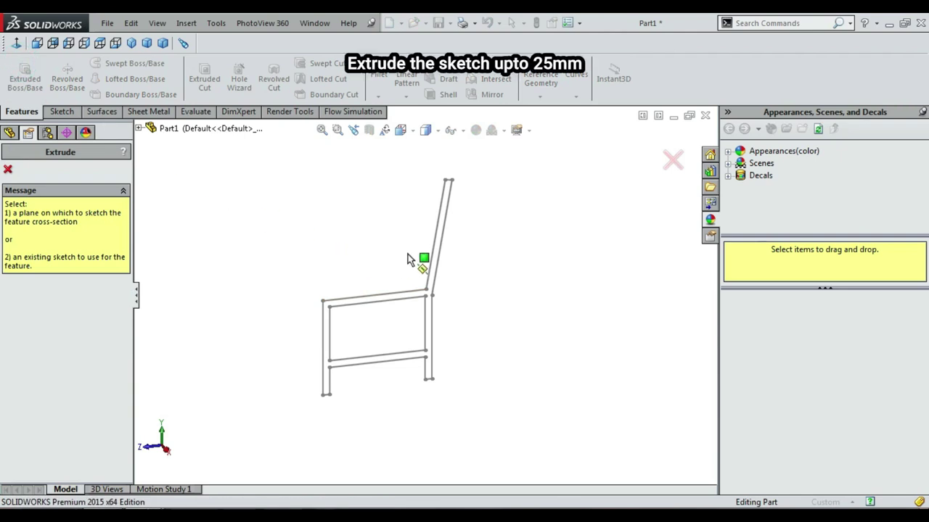
left_click(443, 250)
left_click(80, 300)
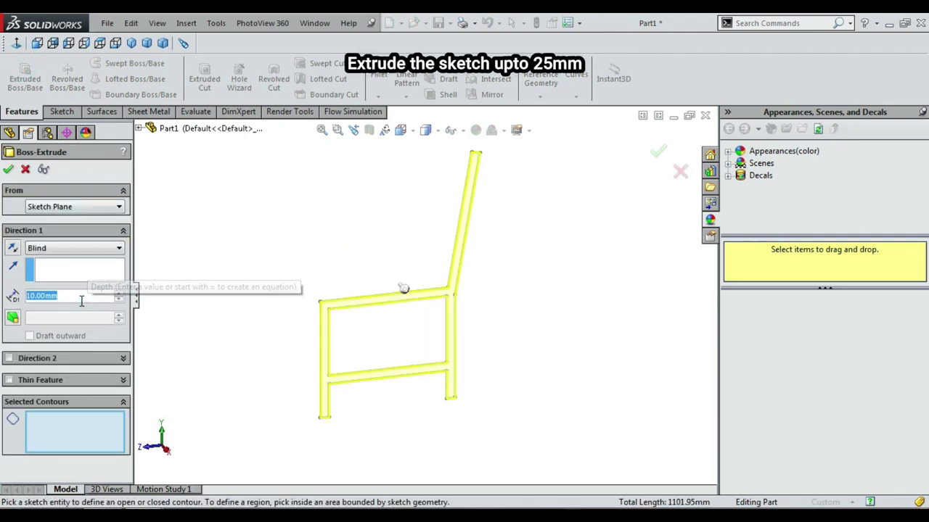
type("25")
key("Return")
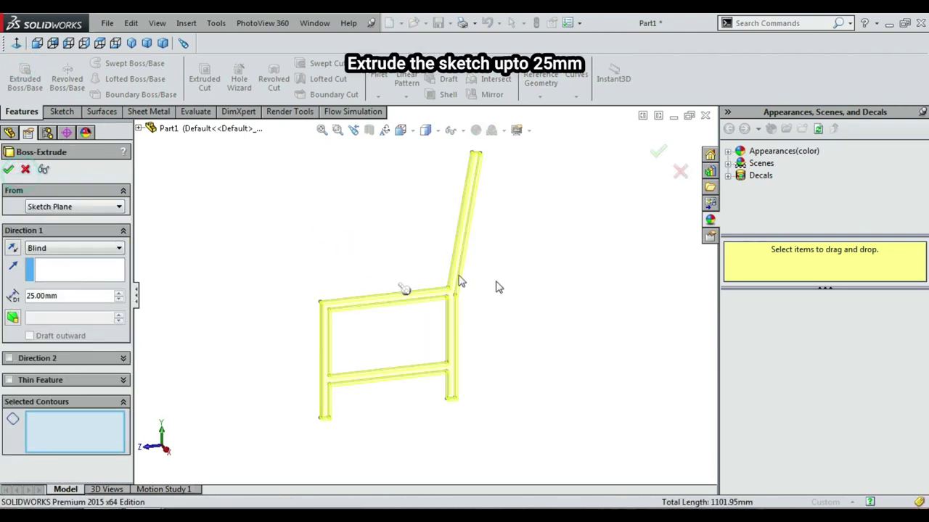
key("Return")
scroll(462, 317, "down", 3)
- Start a sketch on the frame's side face and draw a center rectangle on the middle rail
left_click(403, 290)
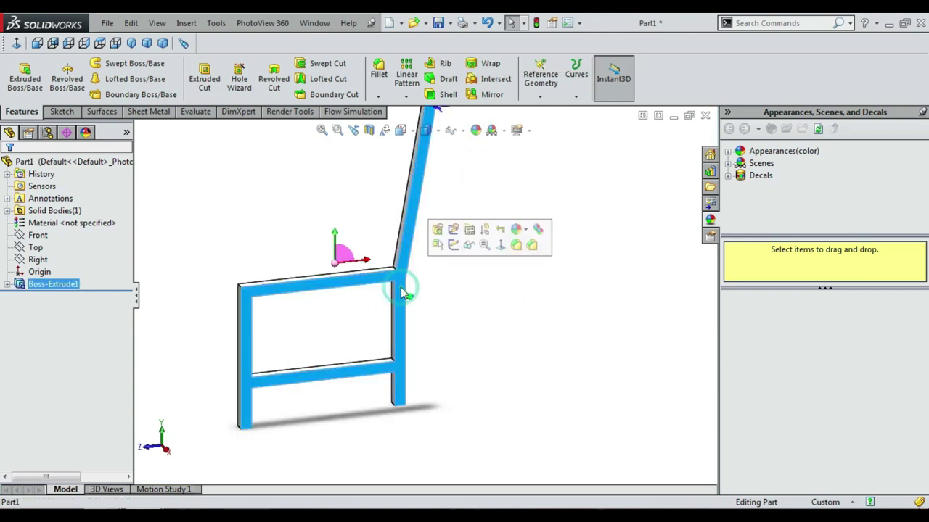
left_click(71, 114)
left_click(19, 73)
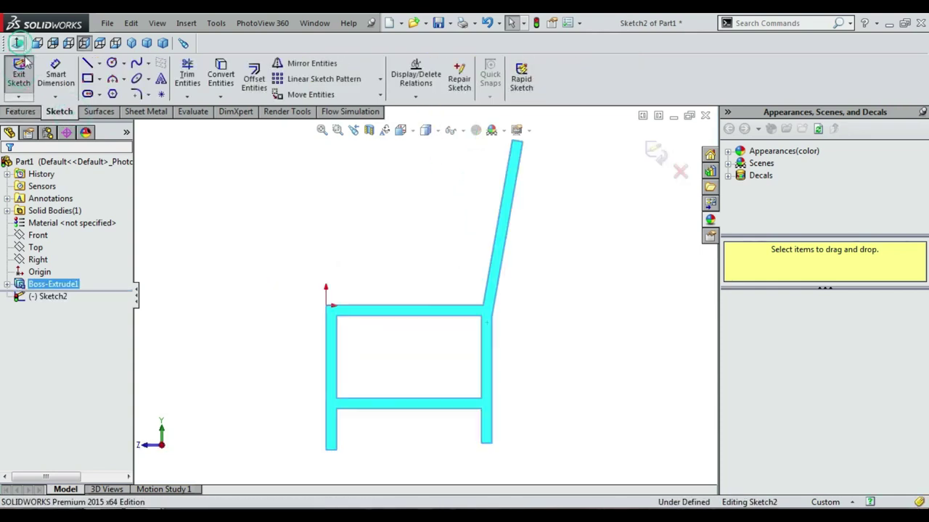
left_click(100, 78)
left_click(116, 107)
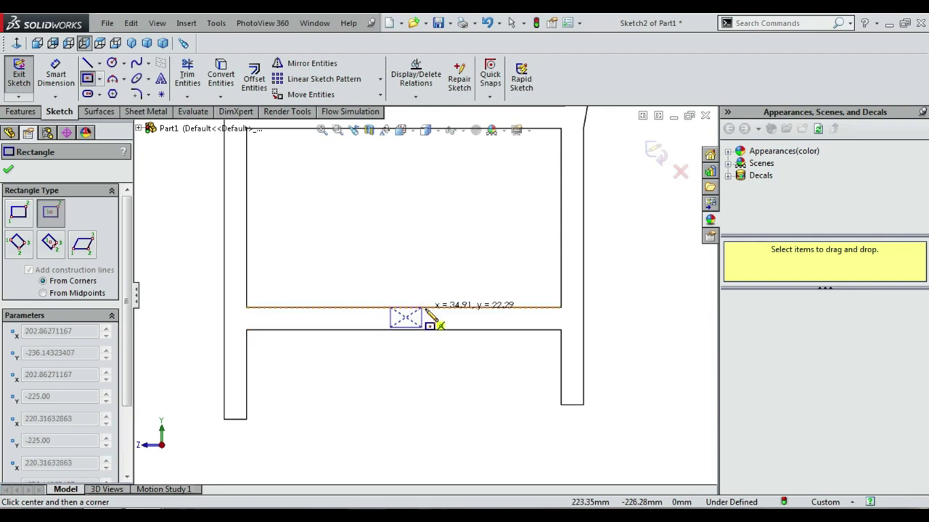
left_click(426, 308)
key("Escape")
- Make the rectangle's bottom line collinear with the rail edge
scroll(428, 330, "down", 5)
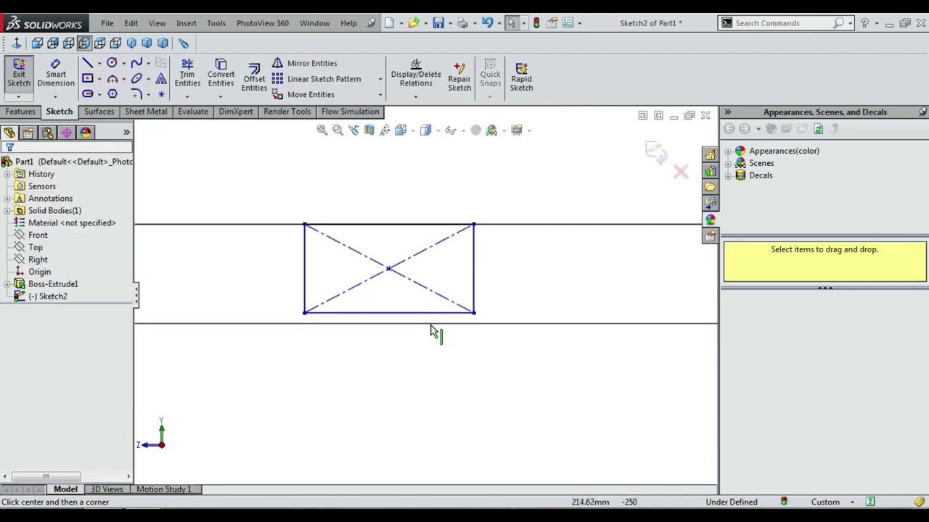
left_click(417, 315)
left_click(425, 324, "ctrl")
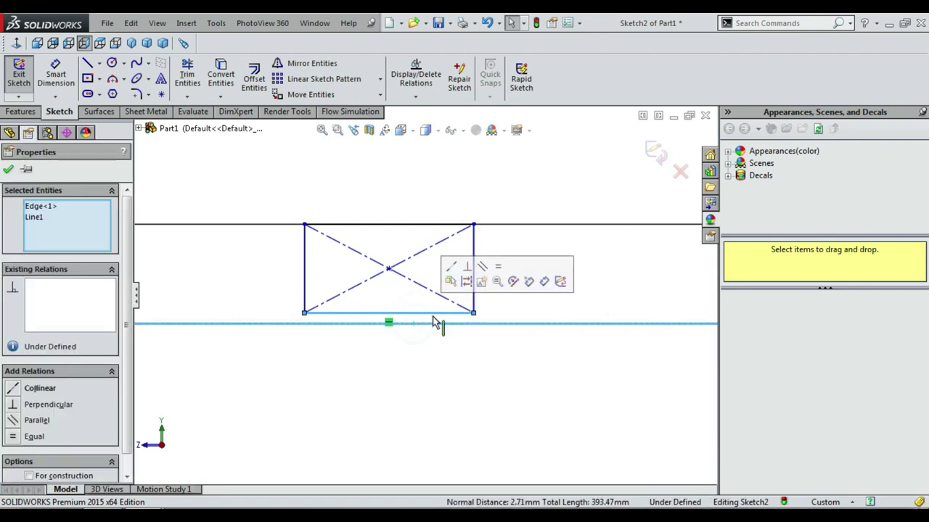
left_click(450, 266)
scroll(413, 337, "up", 5)
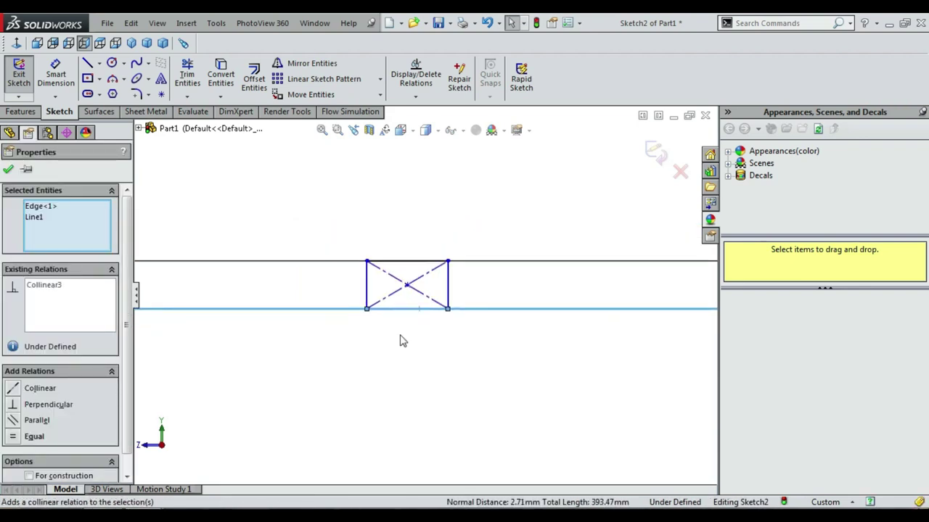
key("Escape")
- Dimension the rectangle's centre 200 mm from the frame's left edge
key("d")
scroll(426, 292, "down", 2)
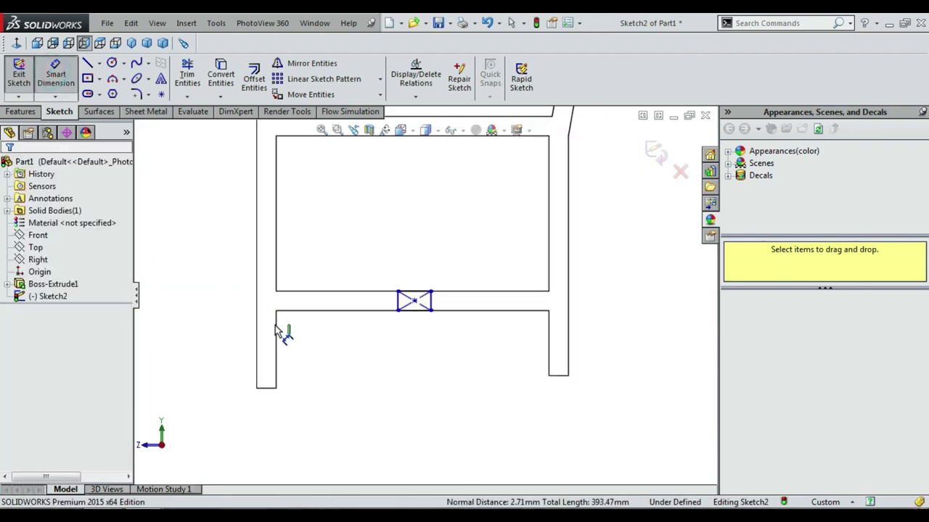
left_click(255, 323)
left_click(415, 302)
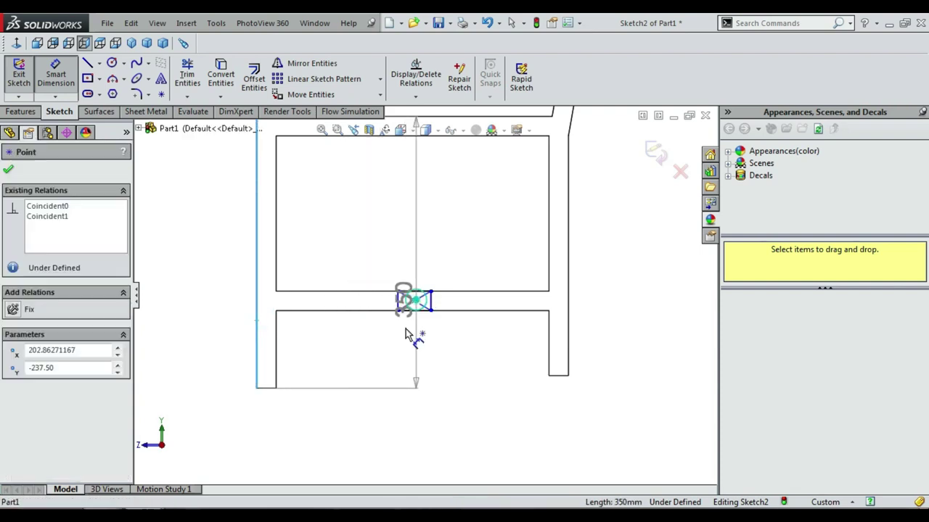
left_click(384, 380)
type("200")
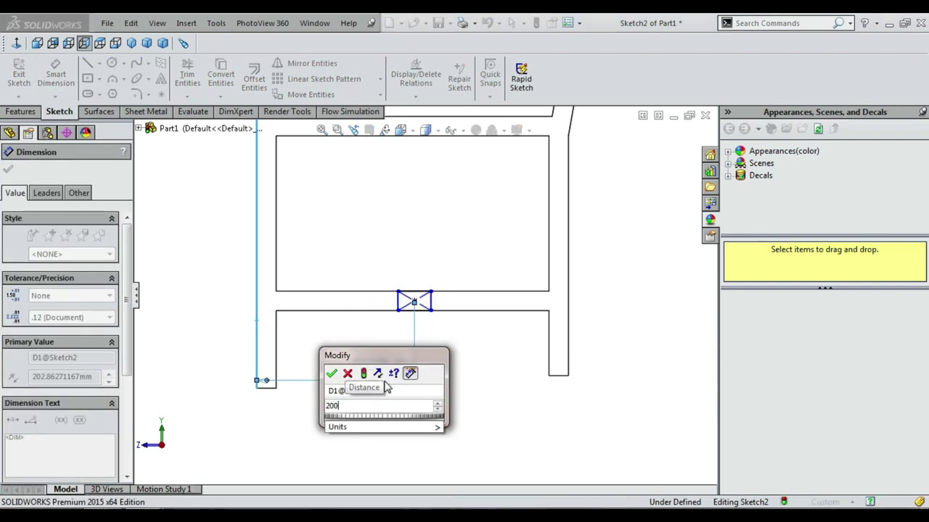
left_click(331, 372)
- Set the rectangle's width to 25 mm
scroll(443, 276, "down", 4)
left_click(407, 355)
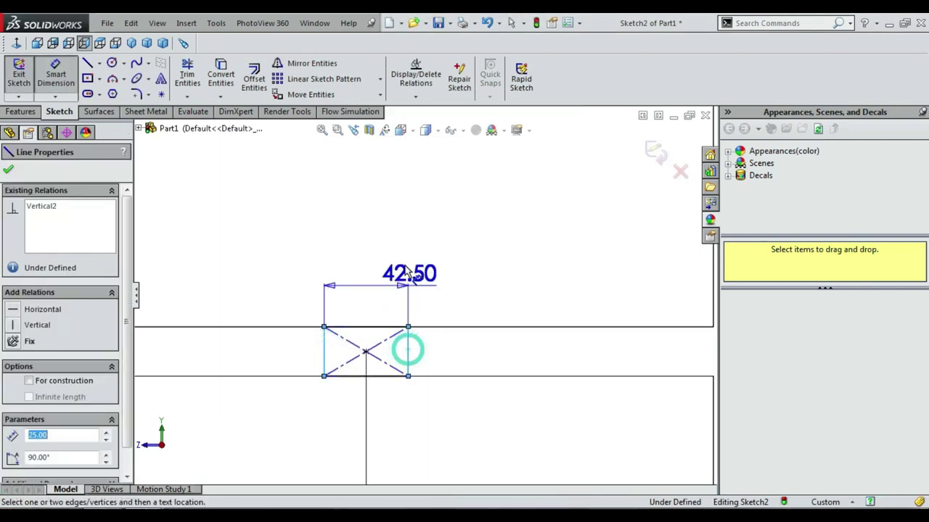
left_click(404, 261)
type("25")
key("Return")
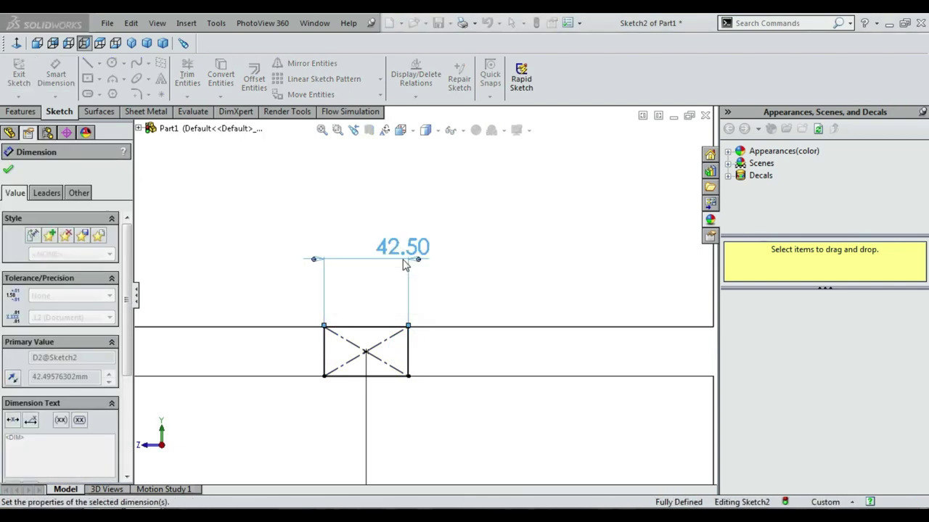
scroll(428, 268, "up", 2)
scroll(446, 272, "up", 2)
key("Escape")
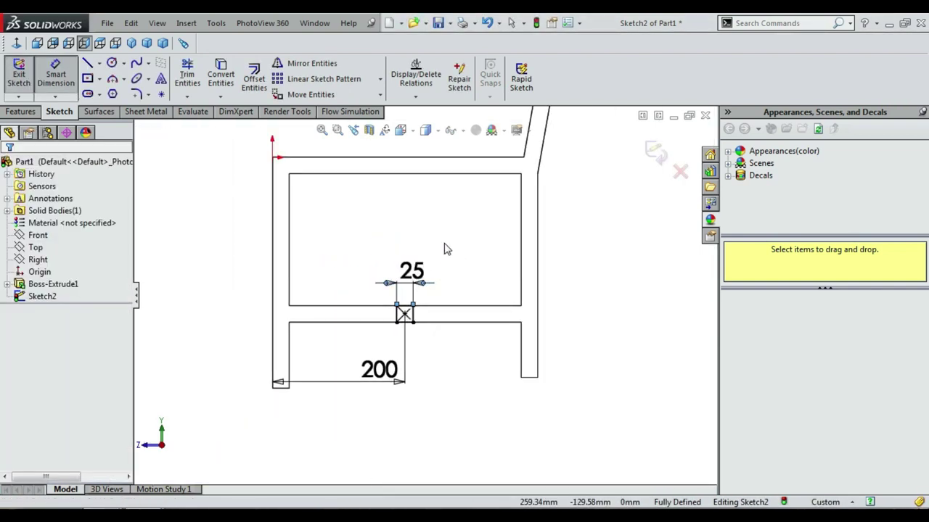
left_click(99, 78)
- Draw a center rectangle on the front leg with its left side collinear to the leg edge
left_click(109, 109)
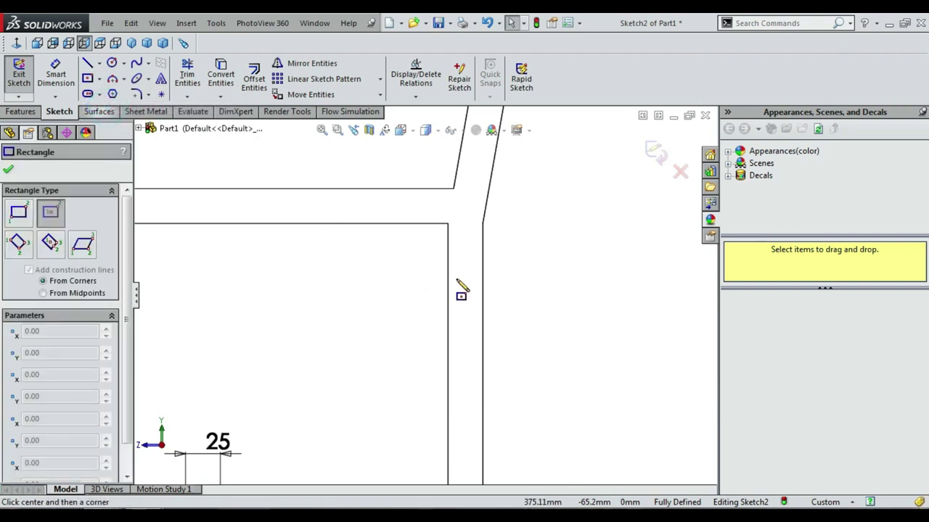
left_click(482, 286)
key("Escape")
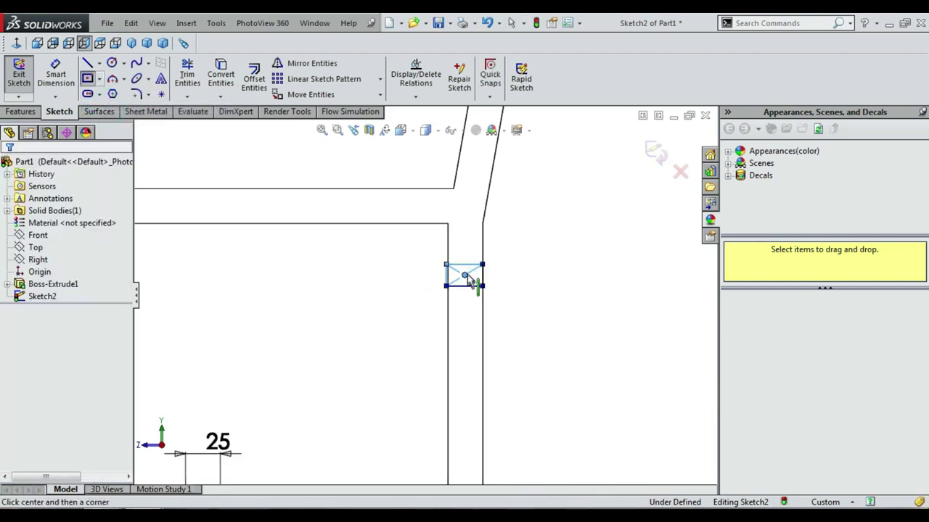
scroll(464, 272, "down", 5)
scroll(451, 277, "down", 3)
left_click(317, 305)
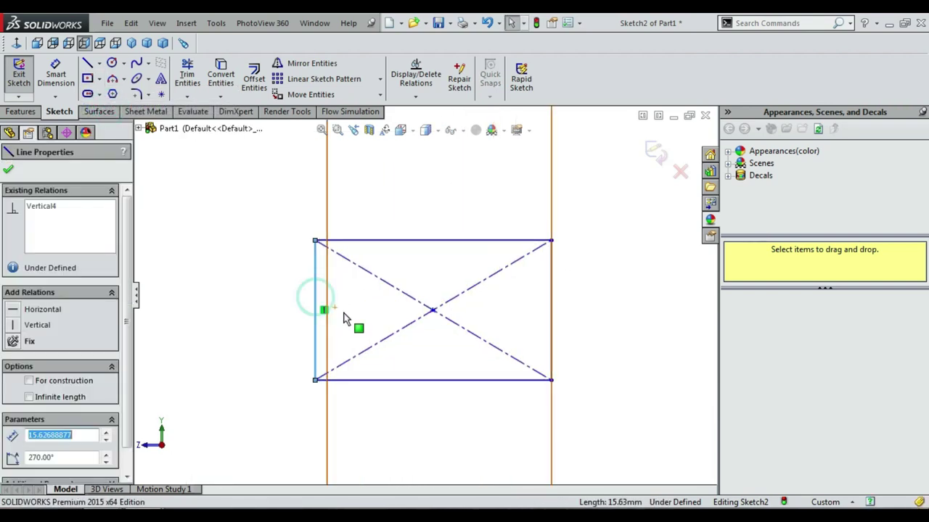
left_click(326, 319, "ctrl")
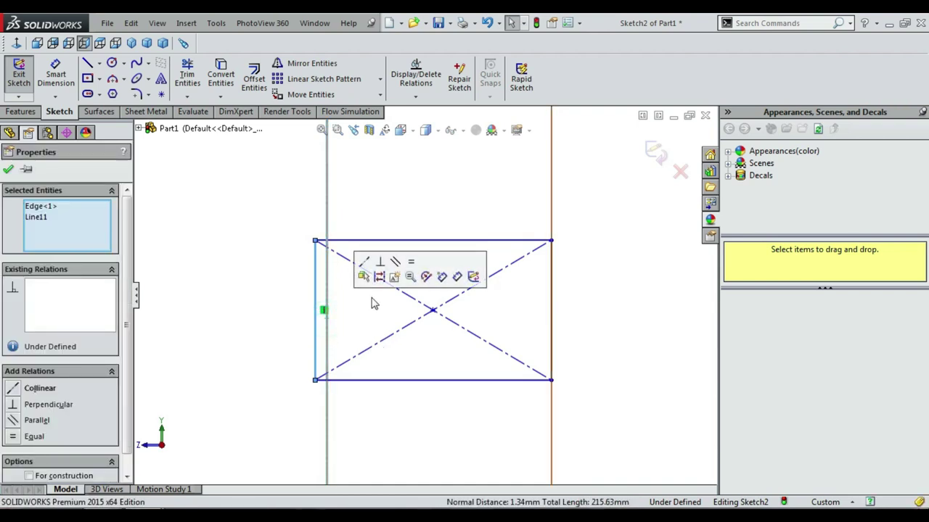
left_click(365, 272)
key("Escape")
scroll(368, 270, "up", 3)
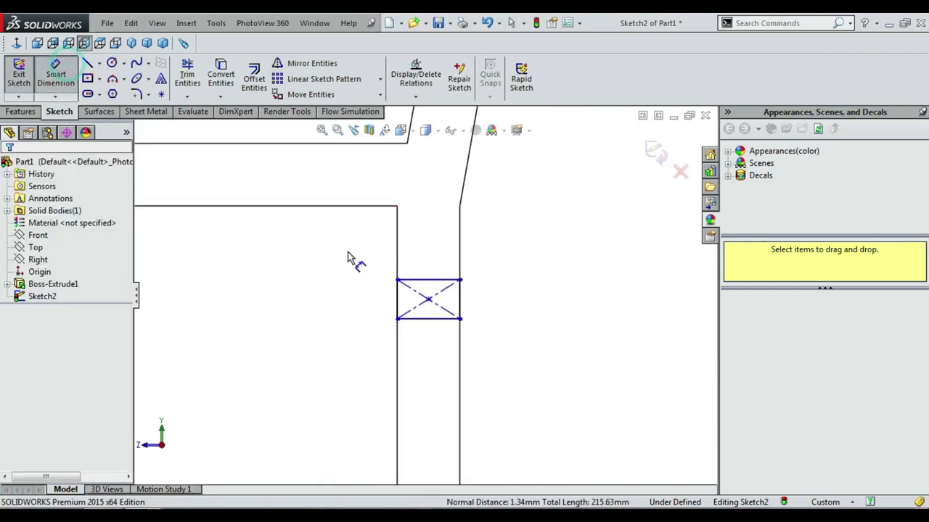
- Dimension the square's centre 25 mm below the top frame edge
left_click(362, 207)
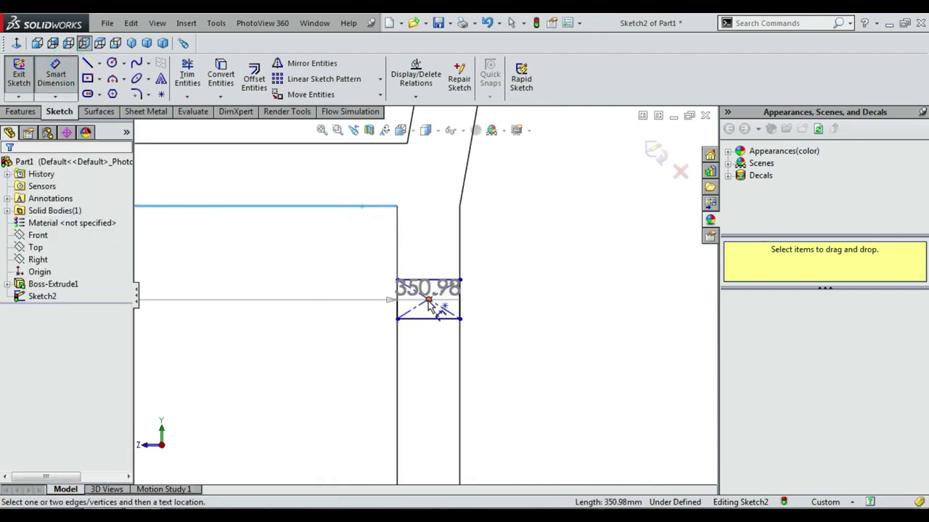
left_click(428, 298)
left_click(556, 285)
type("25")
key("Return")
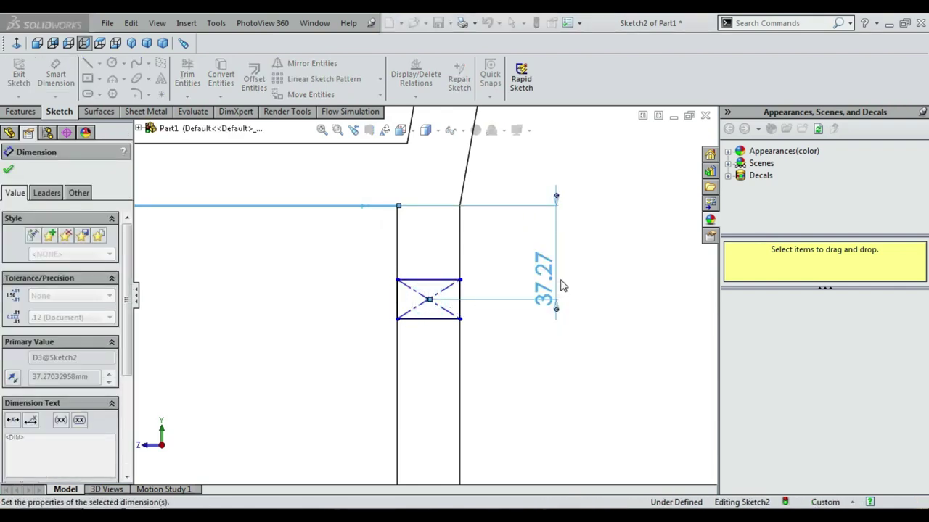
- Set the square's height to 25 mm and exit the sketch
scroll(471, 268, "down", 1)
scroll(470, 267, "down", 1)
left_click(417, 305)
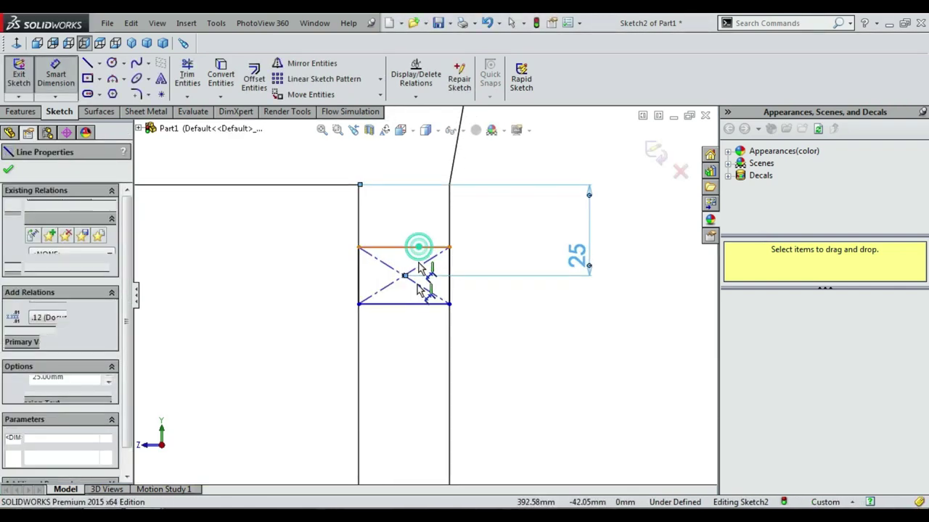
left_click(299, 286)
type("25")
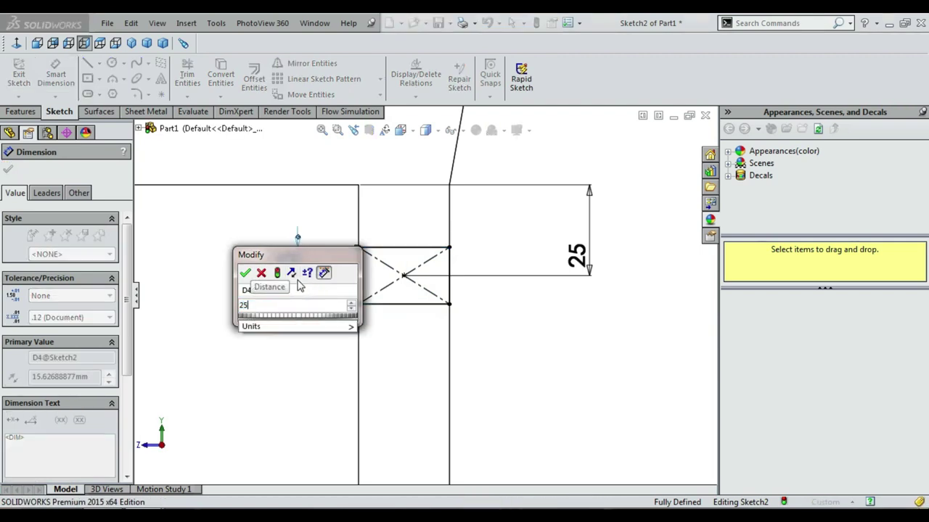
key("Return")
scroll(419, 291, "up", 2)
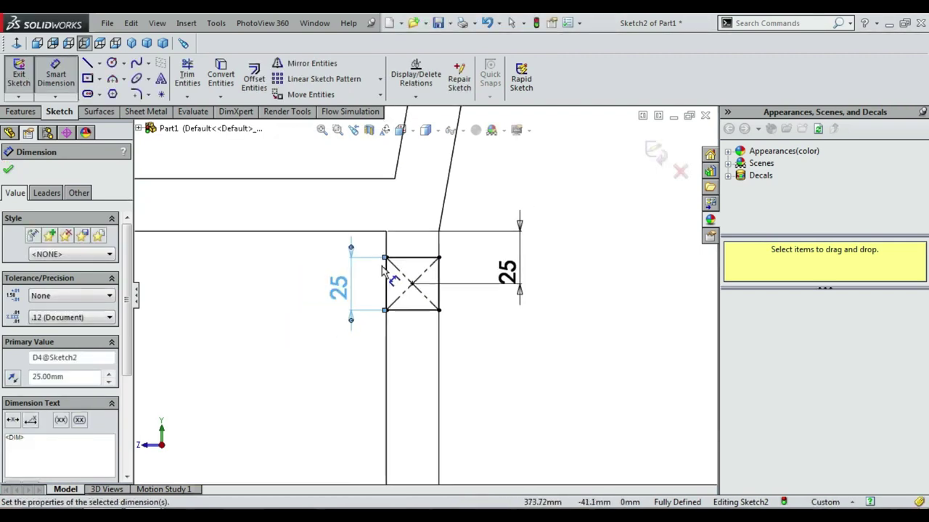
scroll(419, 290, "up", 2)
left_click(653, 154)
scroll(483, 239, "up", 1)
- Orbit to a 3D view and start an Extruded Boss/Base with both square profiles as contours
scroll(497, 222, "up", 1)
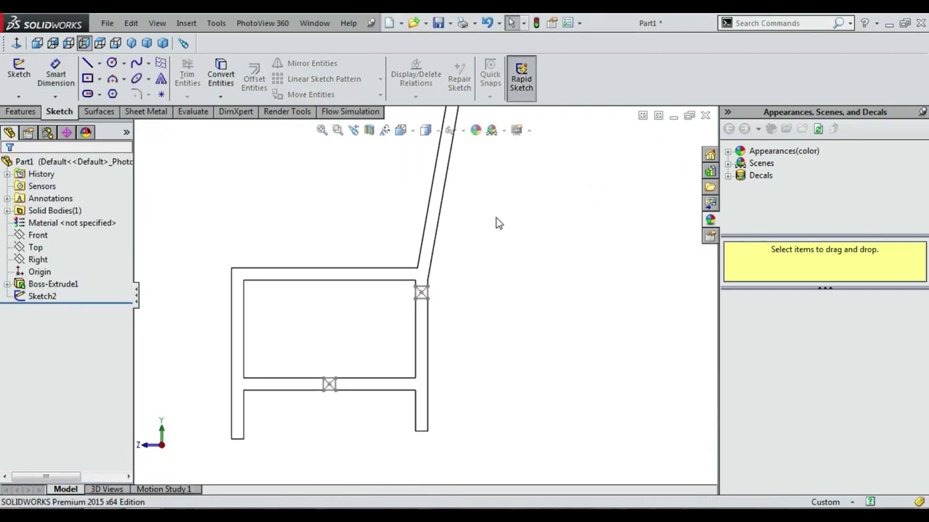
scroll(500, 210, "up", 1)
right_click(499, 205)
left_click(525, 255)
mouse_move(499, 263)
left_mouse_down()
mouse_move(537, 293)
mouse_move(495, 288)
left_mouse_up()
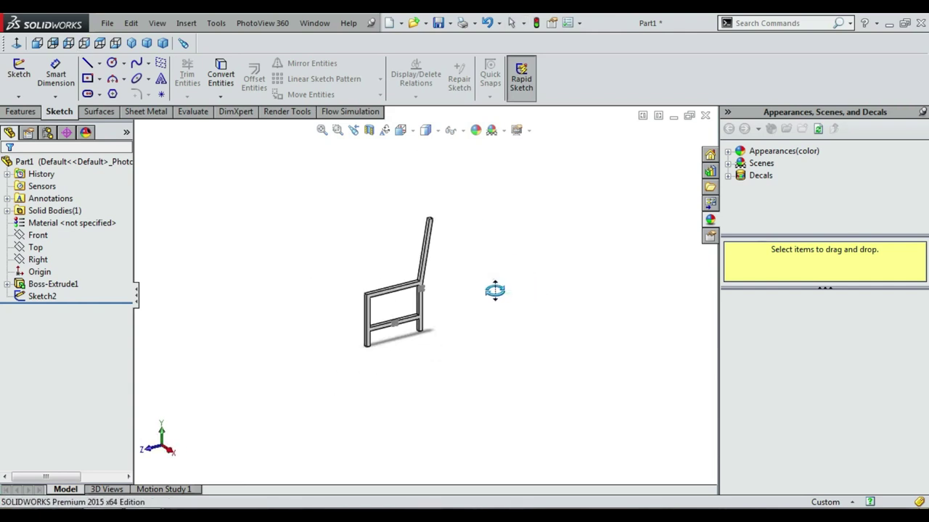
left_click(21, 111)
left_click(24, 81)
scroll(372, 314, "down", 2)
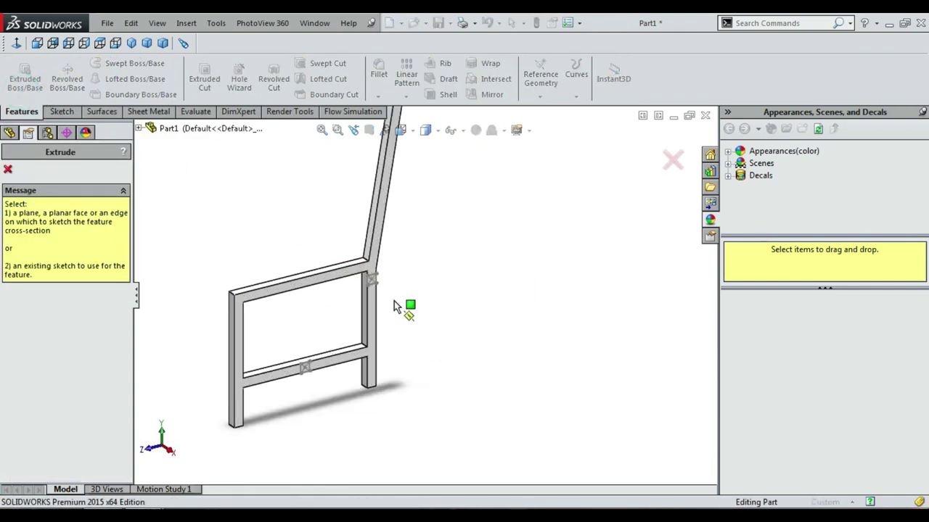
scroll(381, 290, "down", 3)
left_click(387, 262)
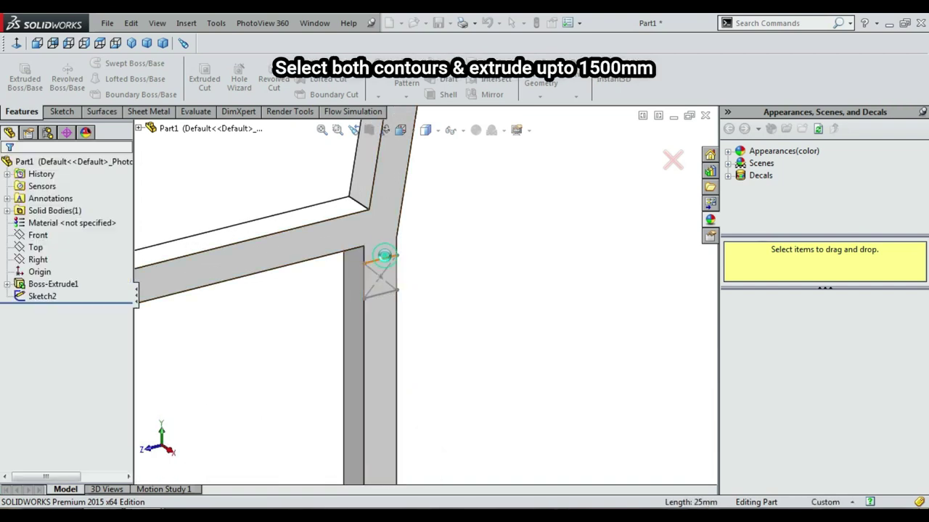
scroll(325, 334, "up", 3)
scroll(325, 430, "down", 4)
scroll(327, 379, "down", 3)
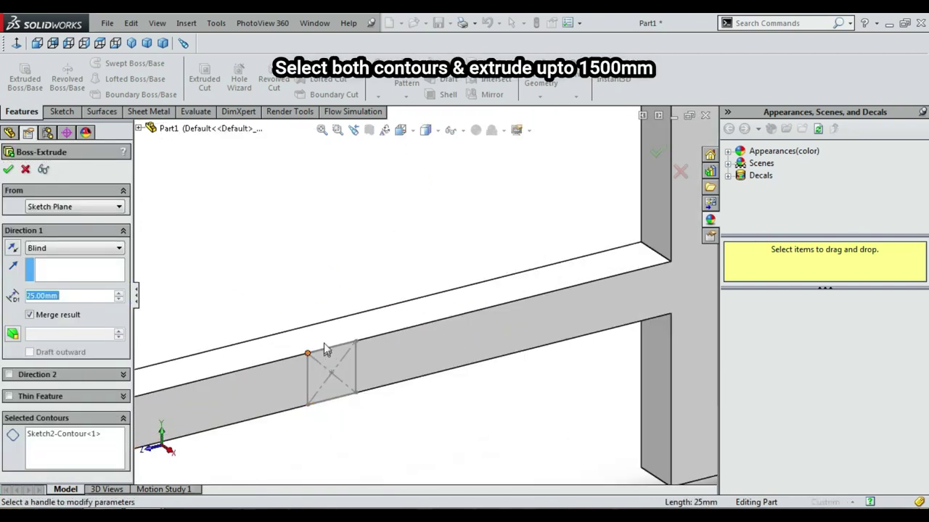
left_click(82, 450)
left_click(313, 378)
scroll(313, 376, "up", 2)
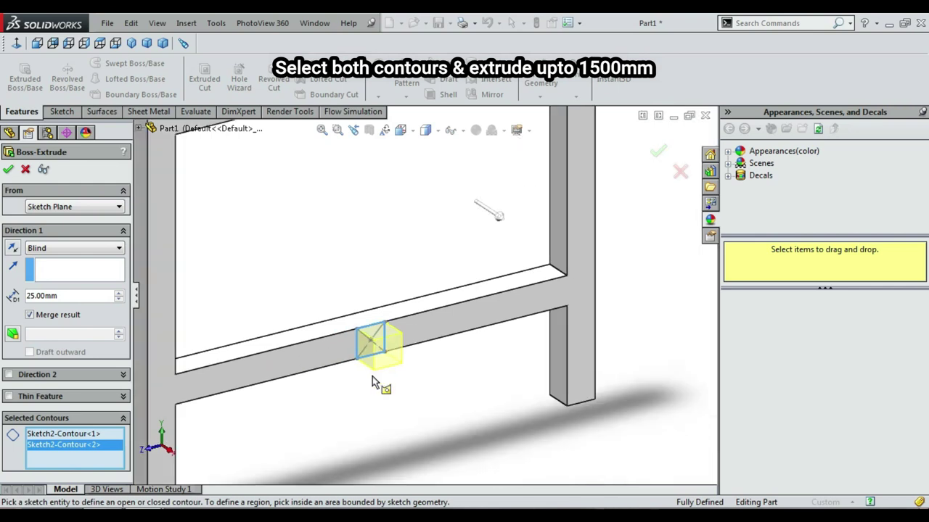
scroll(372, 377, "up", 3)
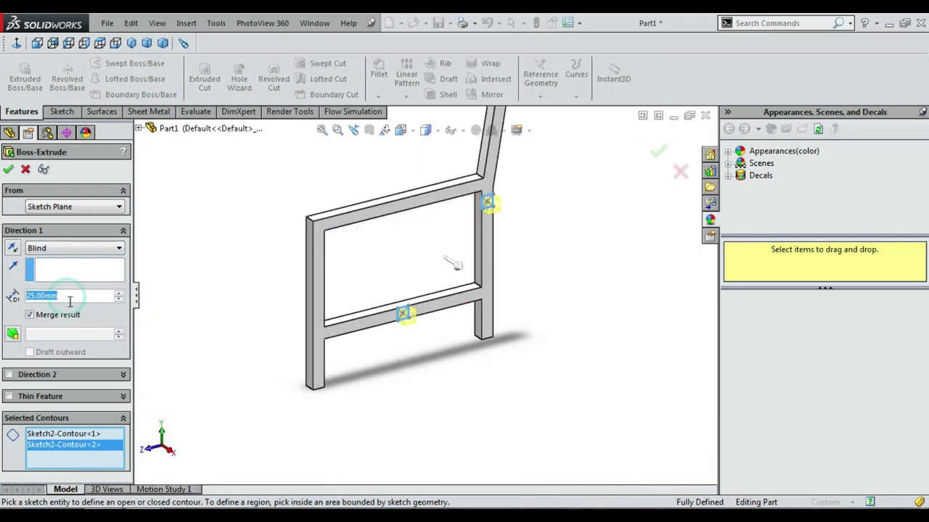
- Extrude both rails to a 1500 mm depth and orbit to inspect them
type("1500")
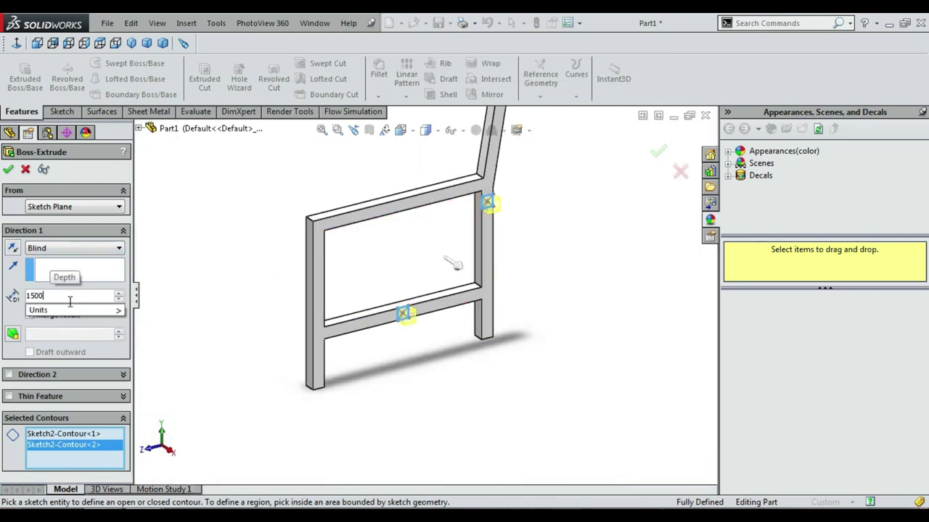
key("Return")
scroll(280, 284, "up", 2)
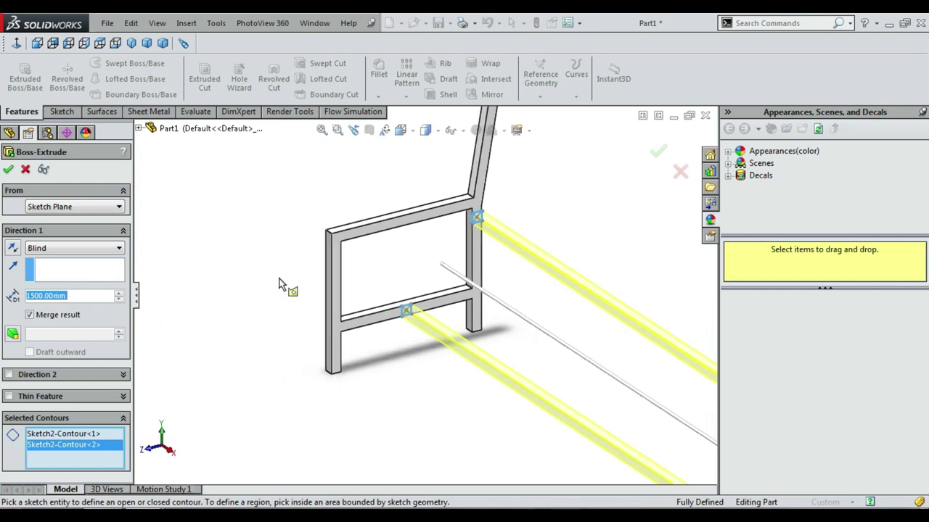
scroll(414, 315, "up", 2)
scroll(498, 305, "down", 2)
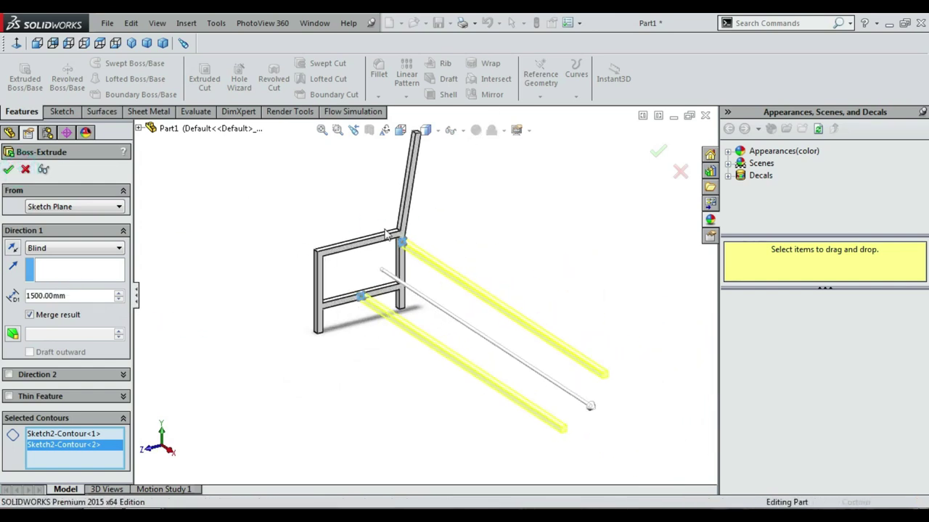
left_click(482, 244)
right_click(550, 229)
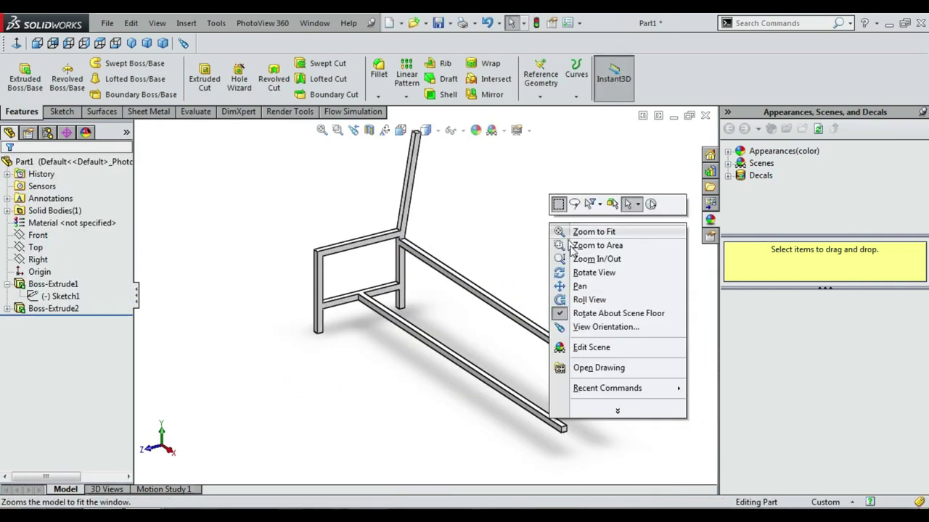
left_click(586, 270)
mouse_move(564, 272)
left_mouse_down()
mouse_move(598, 271)
mouse_move(543, 256)
left_mouse_up()
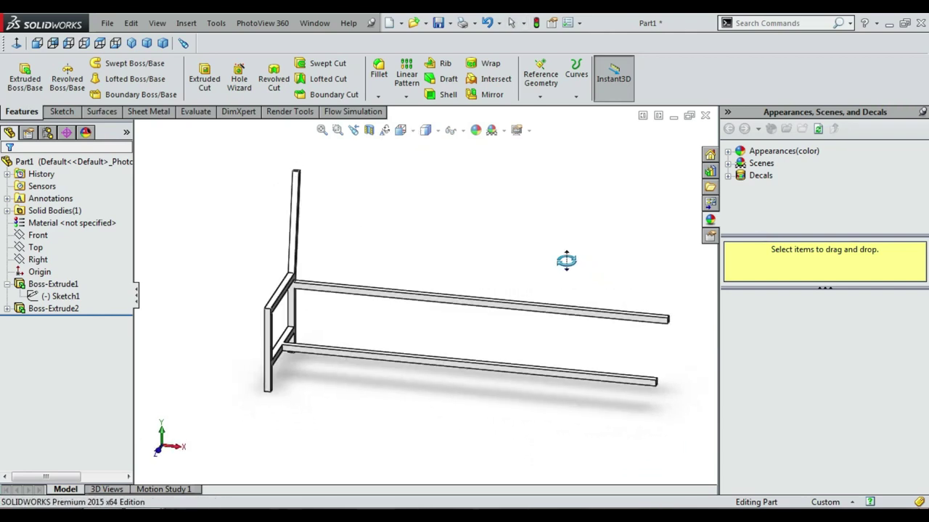
- Create Plane1 as a mid plane between the back post face and the rail end face
left_click(550, 95)
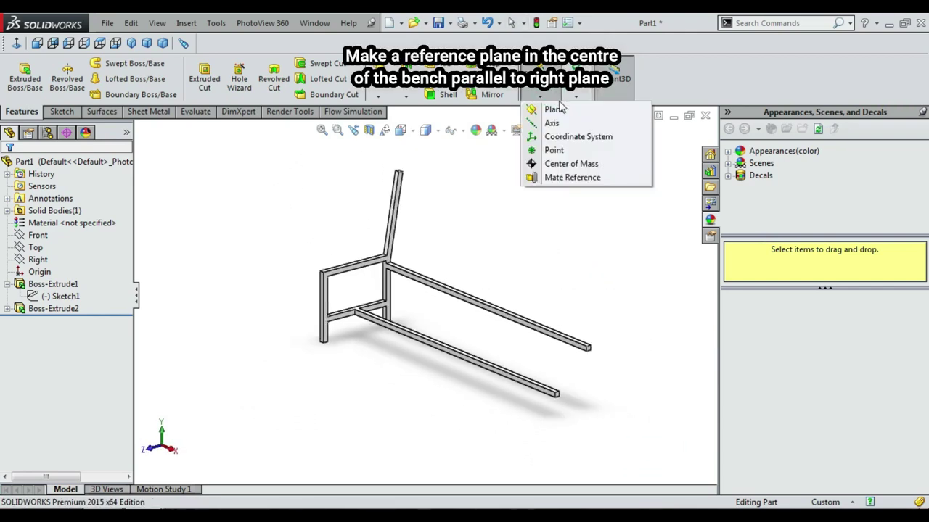
left_click(555, 110)
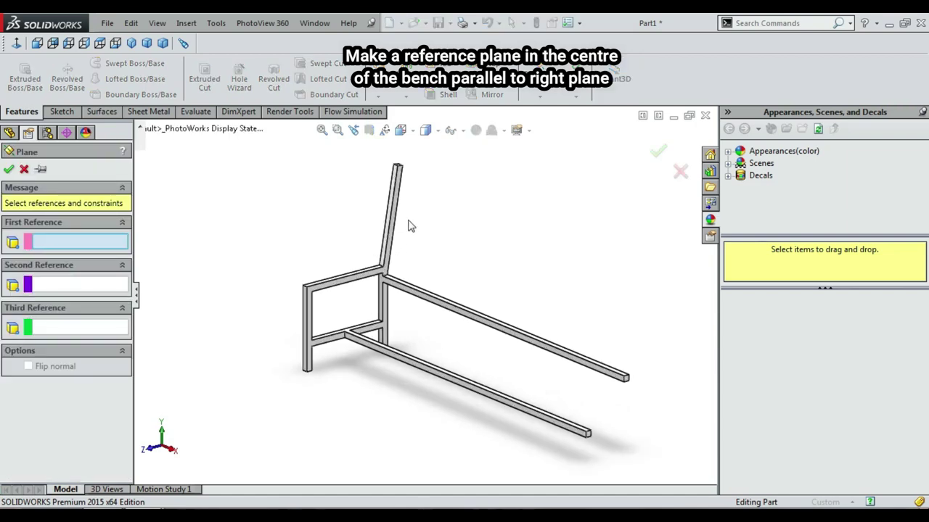
scroll(408, 224, "down", 5)
scroll(394, 222, "down", 3)
left_click(377, 246)
scroll(414, 280, "up", 3)
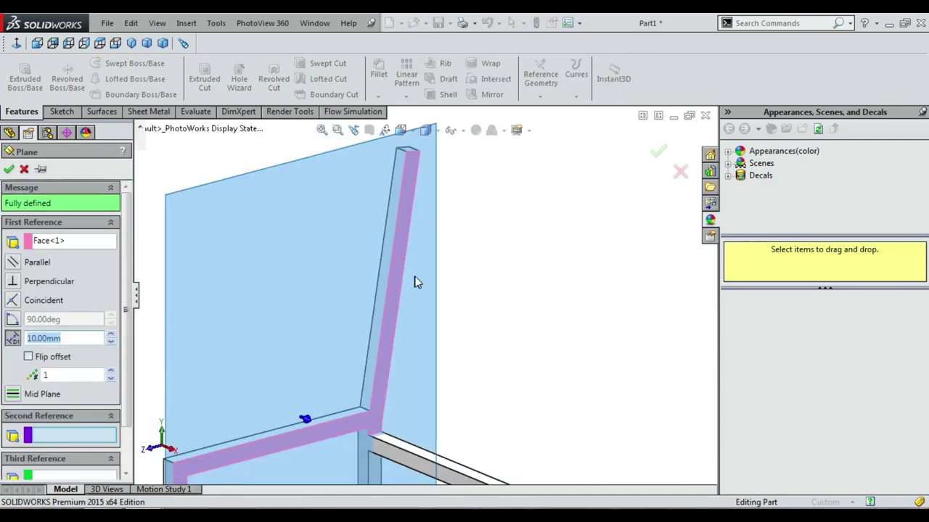
scroll(552, 372, "up", 3)
scroll(631, 455, "down", 3)
scroll(426, 290, "down", 3)
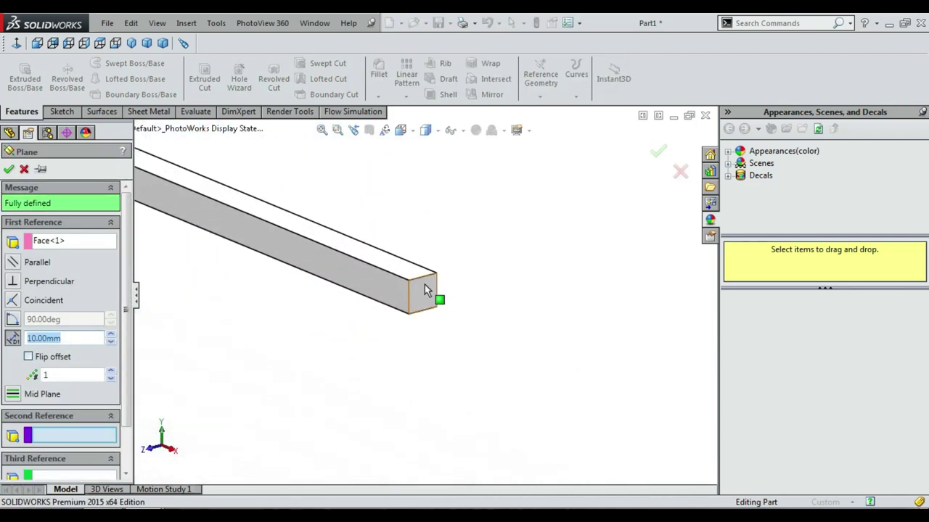
left_click(426, 288)
scroll(428, 305, "up", 3)
scroll(425, 294, "up", 3)
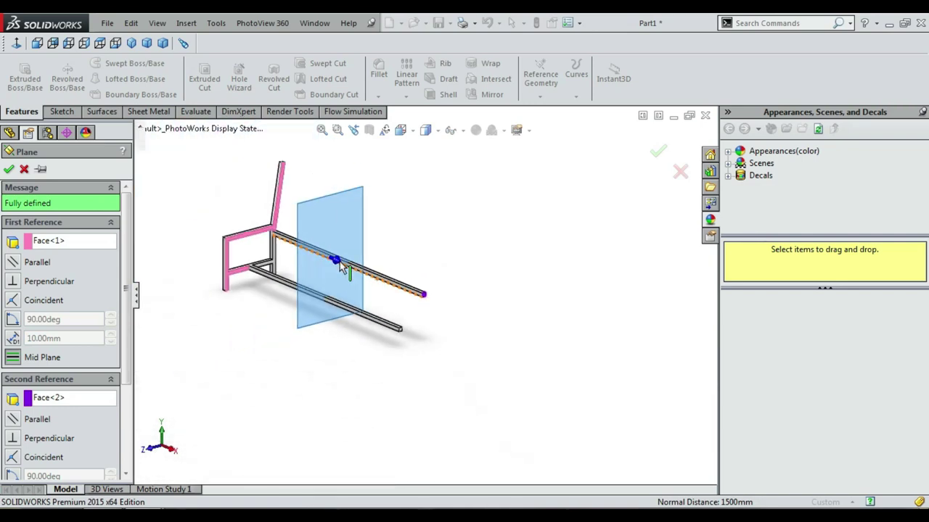
left_click(8, 169)
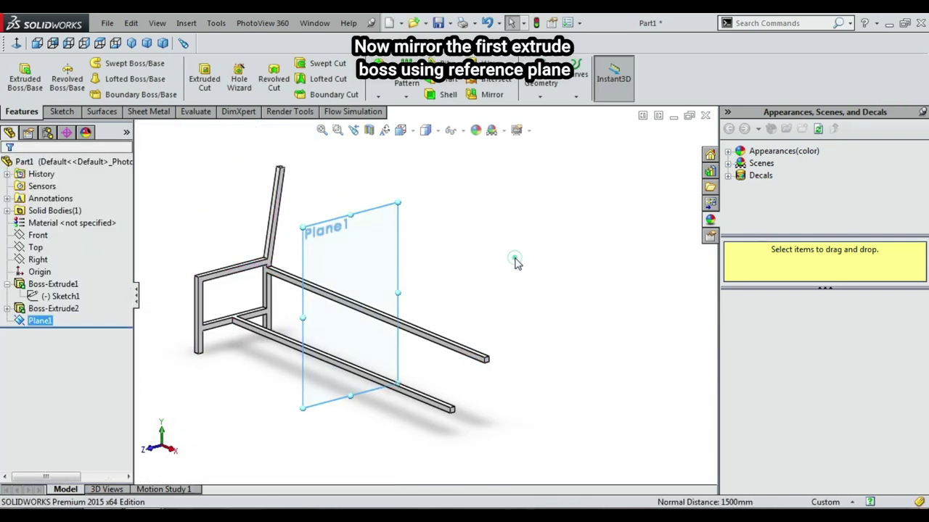
- Mirror Boss-Extrude1 across Plane1 to create the second end frame
left_click(407, 95)
left_click(414, 136)
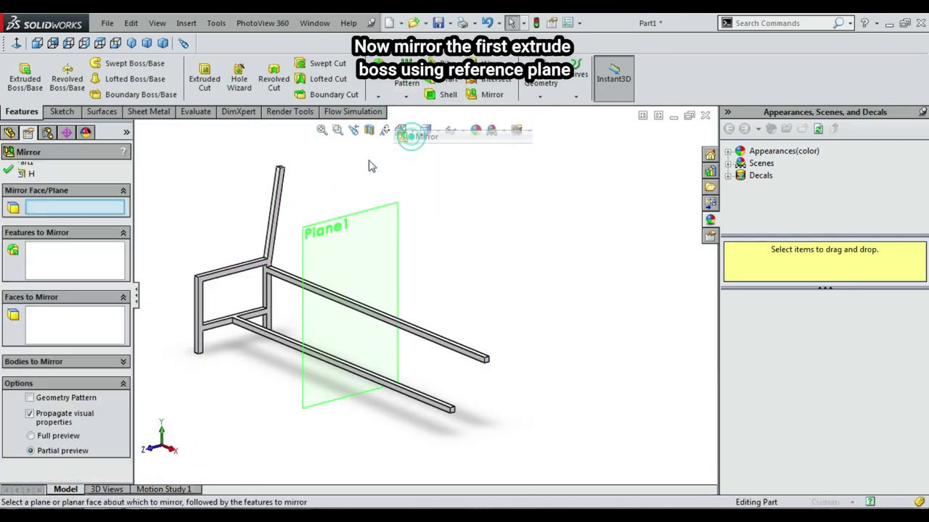
left_click(355, 241)
left_click(138, 129)
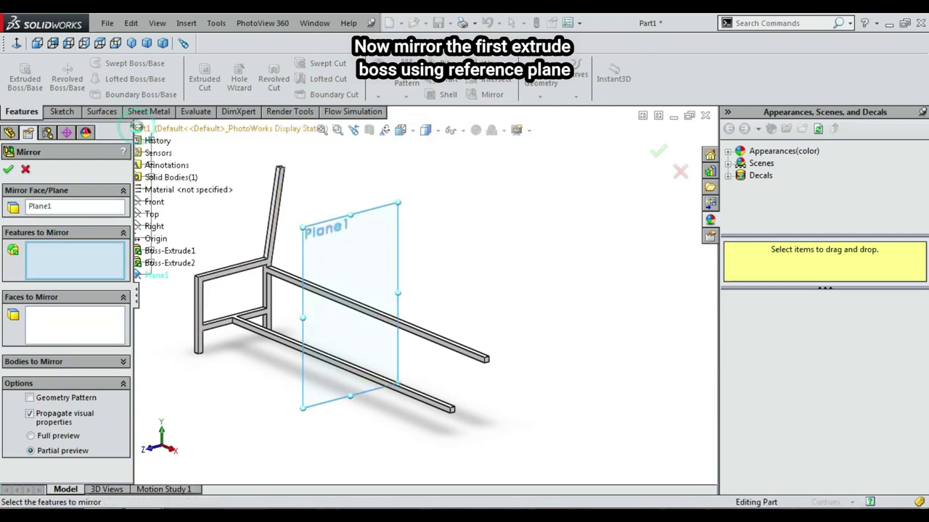
left_click(171, 250)
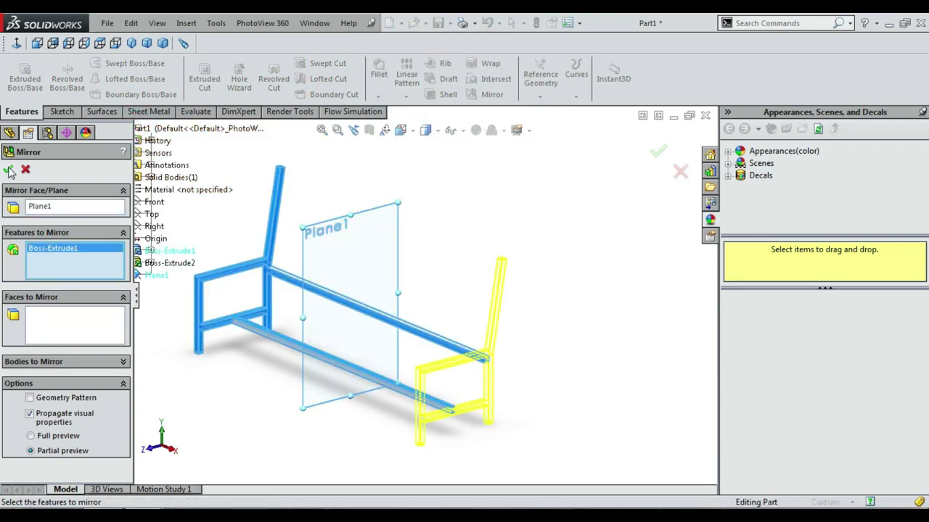
left_click(362, 225)
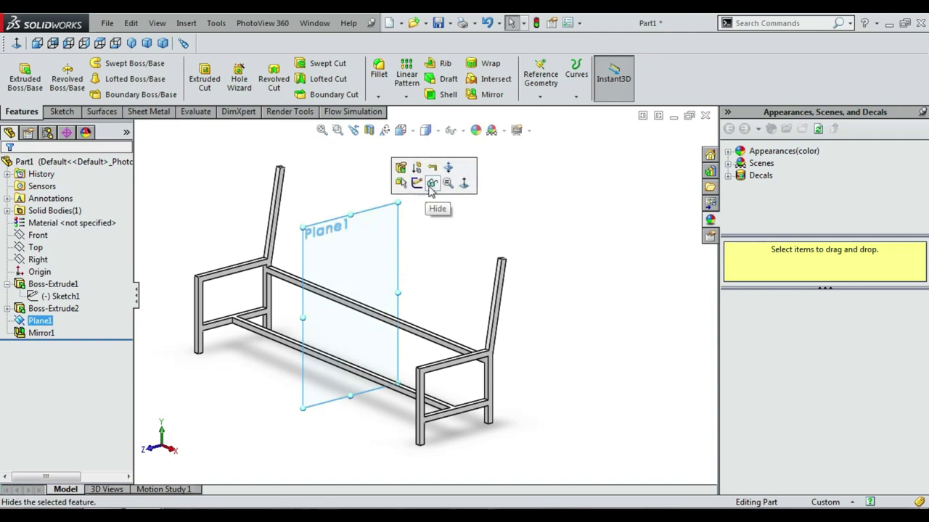
- Hide Plane1 and orbit the bench to view it from another angle
left_click(431, 184)
right_click(410, 202)
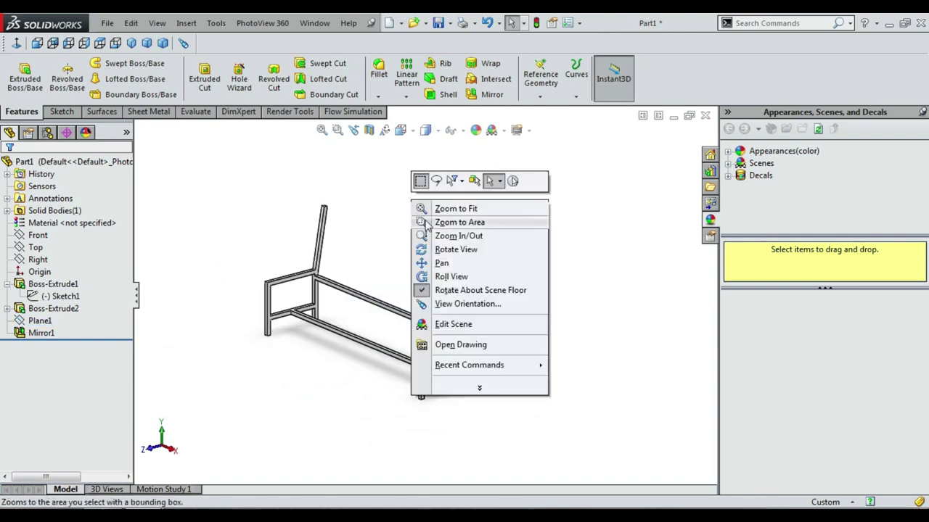
left_click(435, 247)
mouse_move(438, 253)
left_mouse_down()
mouse_move(392, 209)
mouse_move(432, 245)
left_mouse_up()
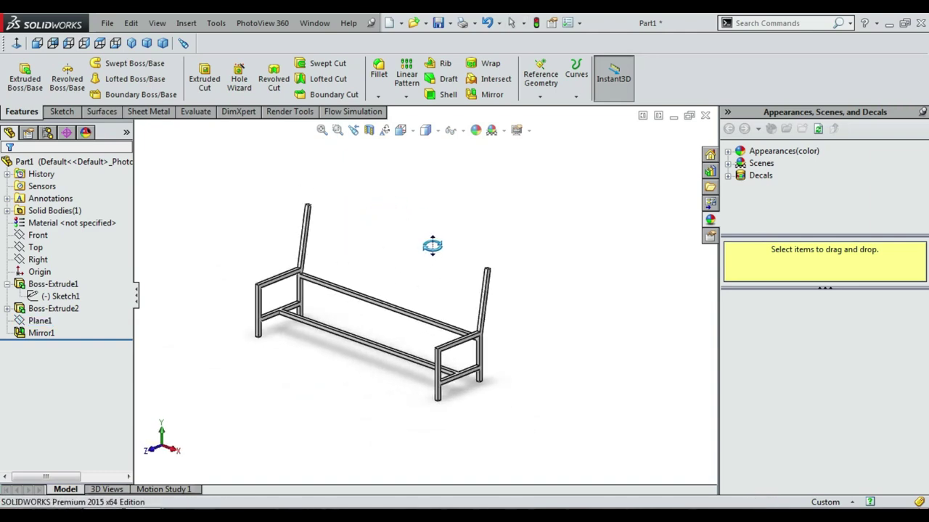
scroll(309, 243, "down", 5)
scroll(305, 249, "down", 3)
- Start a sketch on the back post face, view it Normal To, and draw a corner rectangle across both posts
left_click(277, 264)
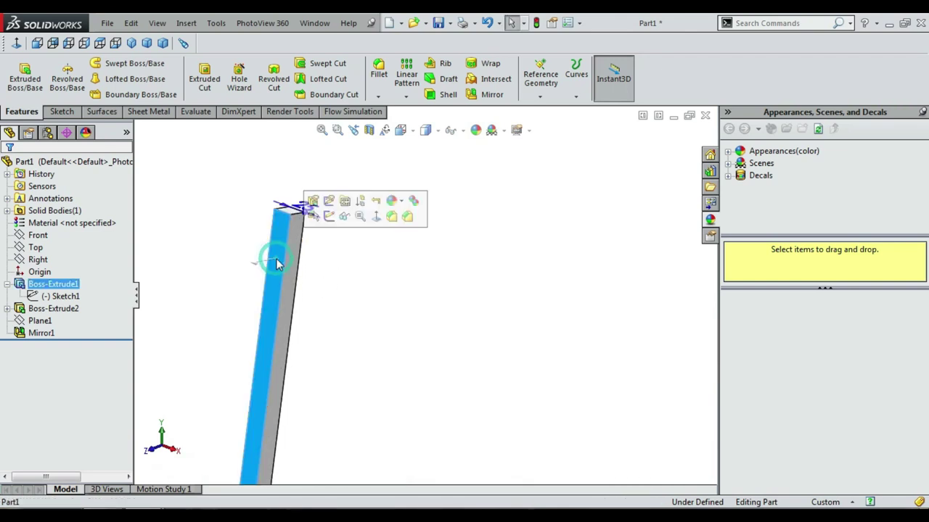
left_click(61, 112)
left_click(19, 75)
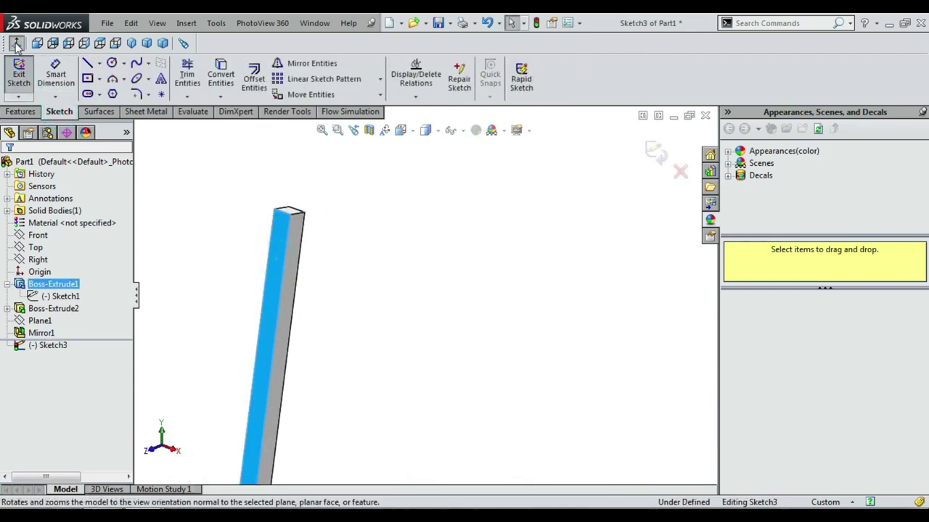
left_click(99, 79)
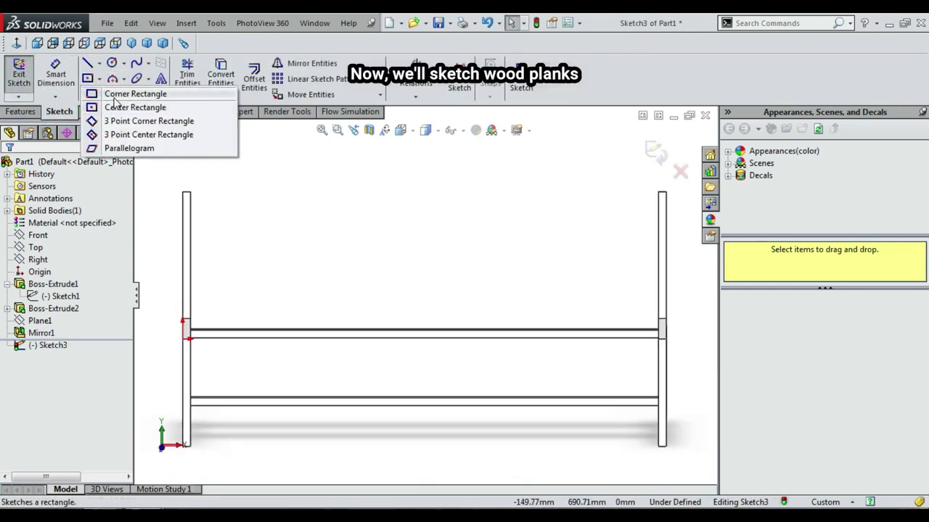
left_click(115, 95)
scroll(202, 214, "down", 3)
scroll(203, 216, "down", 2)
left_click(201, 215)
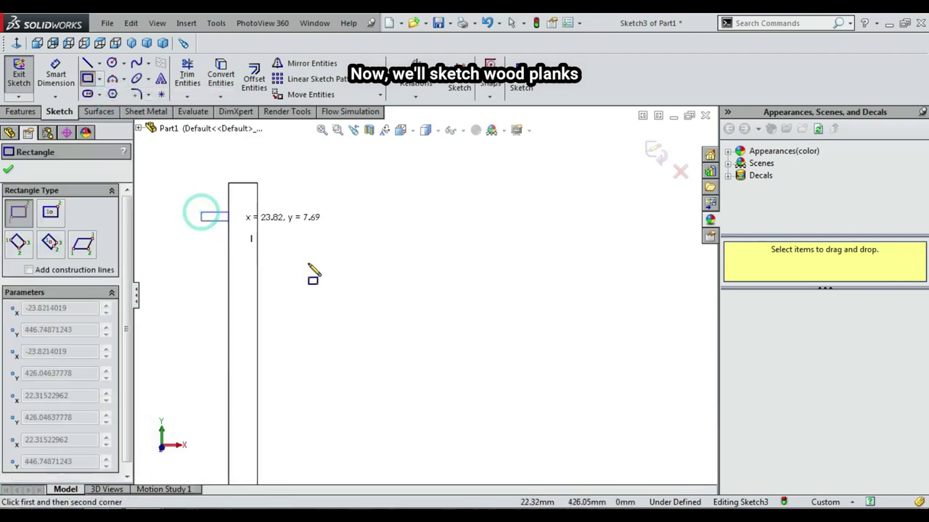
scroll(363, 305, "up", 3)
scroll(486, 340, "up", 3)
scroll(544, 345, "up", 2)
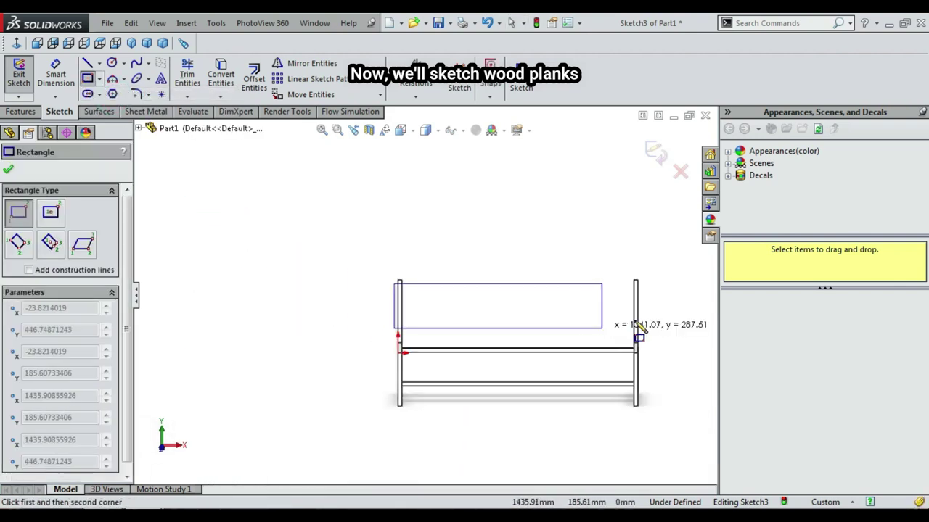
scroll(638, 328, "down", 3)
left_click(617, 296)
key("Escape")
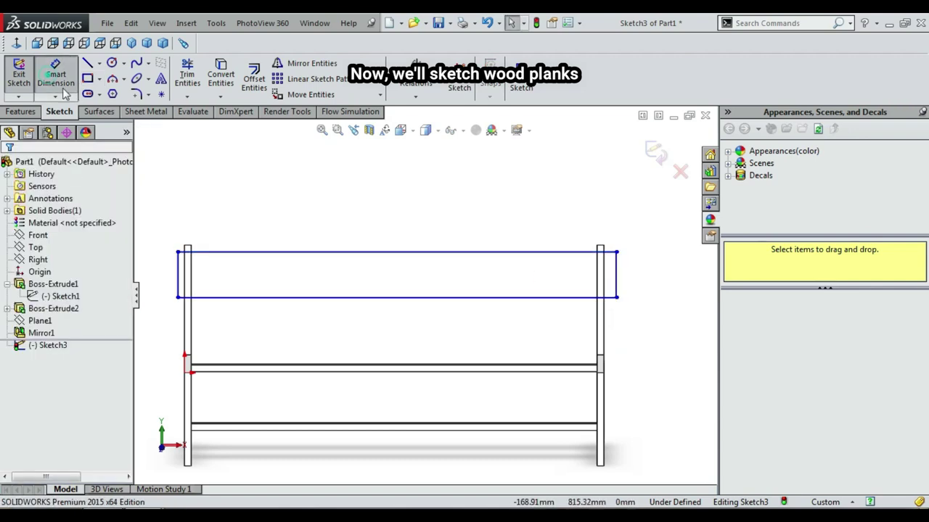
- Dimension the plank rectangle to 1590 mm long and 100 mm high
left_click(340, 252)
left_click(372, 217)
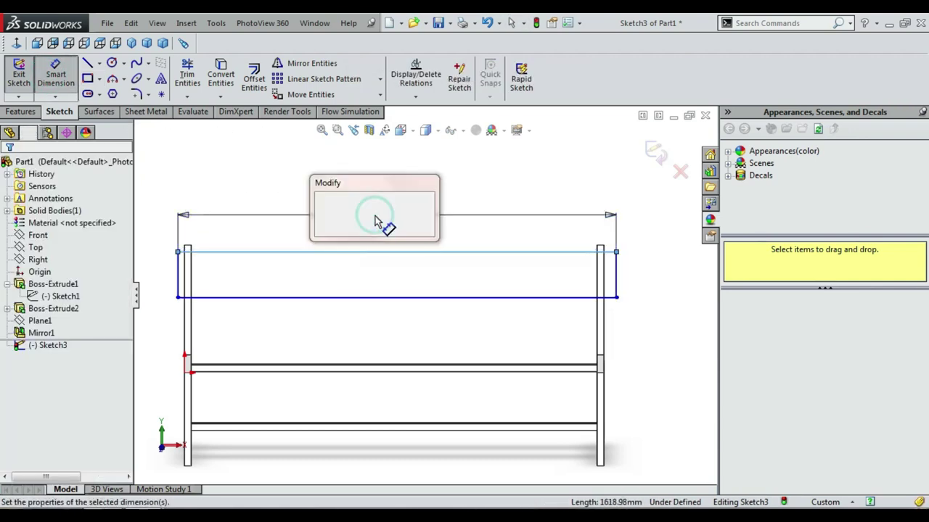
type("1590")
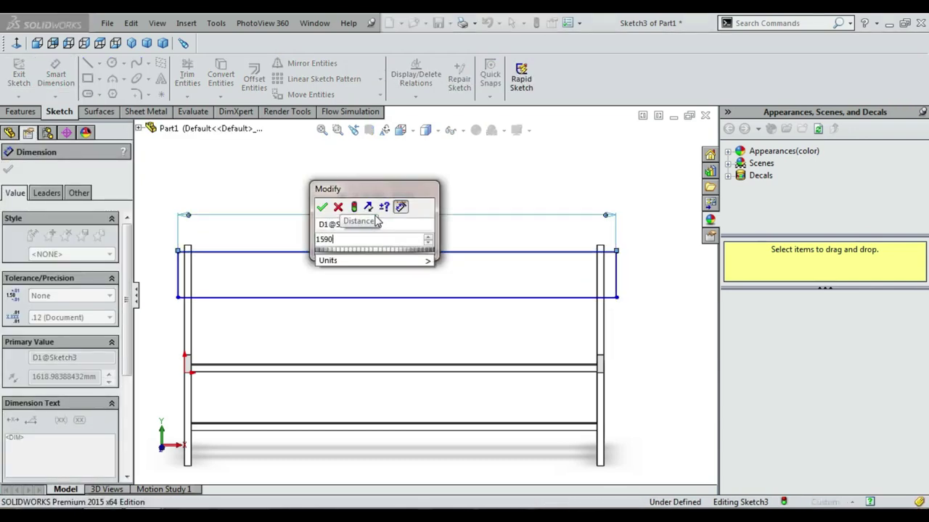
key("Return")
scroll(245, 279, "down", 5)
left_click(246, 279)
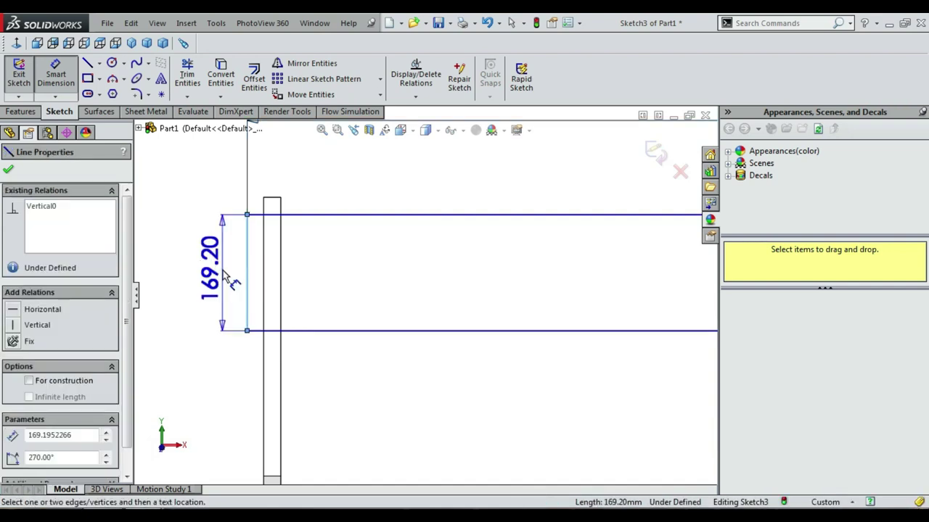
left_click(225, 277)
type("100")
key("Return")
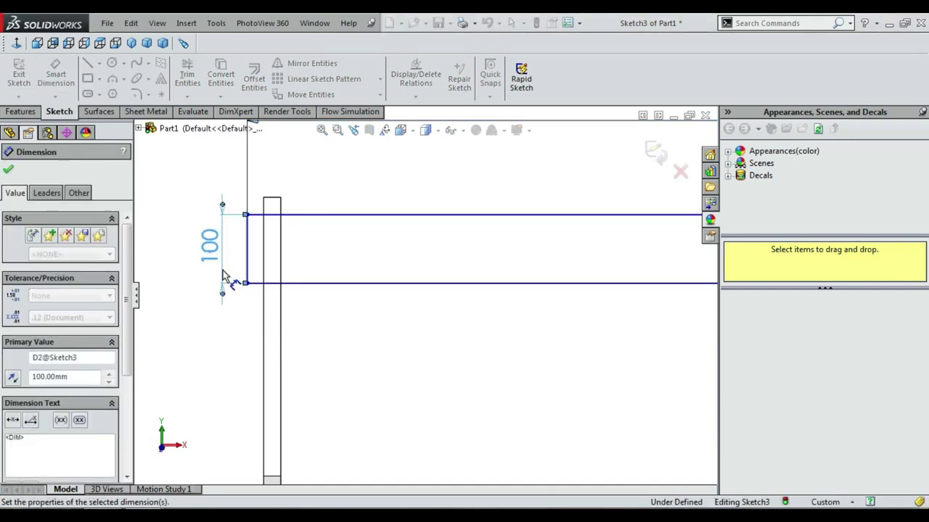
key("Escape")
- Locate the plank 20 mm below the post top and 20 mm in from the post side
scroll(247, 232, "down", 3)
scroll(297, 182, "down", 2)
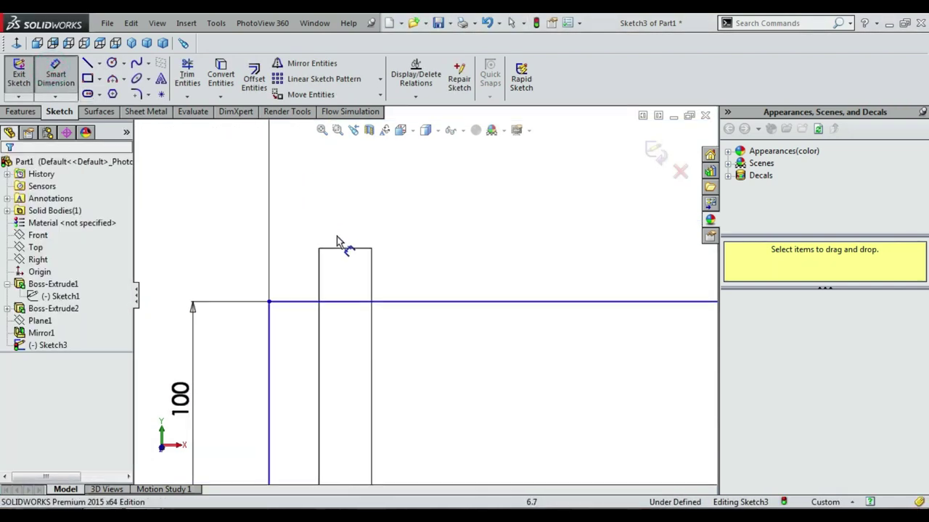
left_click(345, 250)
left_click(290, 301)
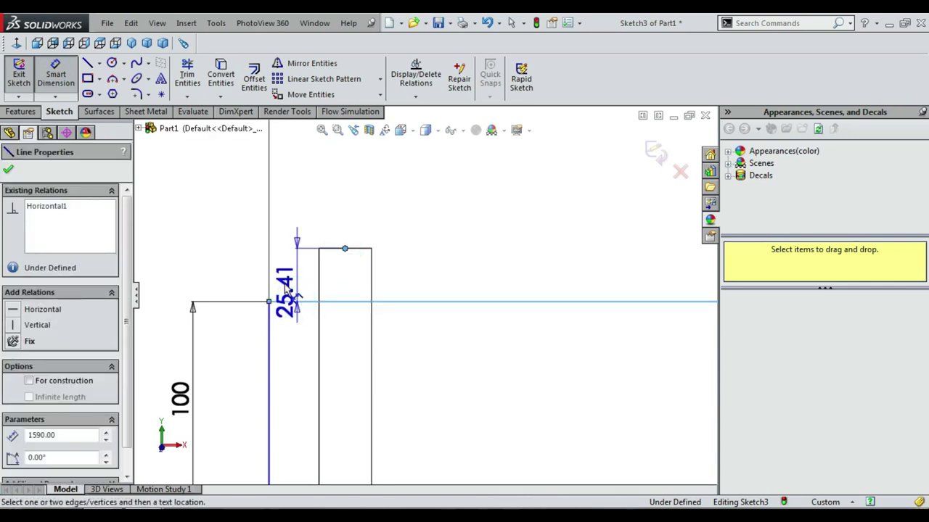
left_click(240, 273)
type("20")
key("Return")
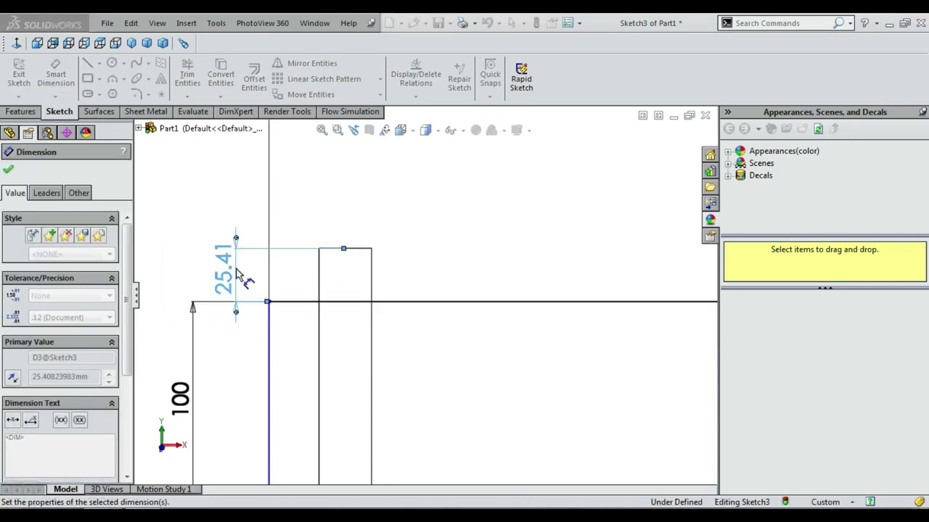
key("Escape")
left_click(268, 335)
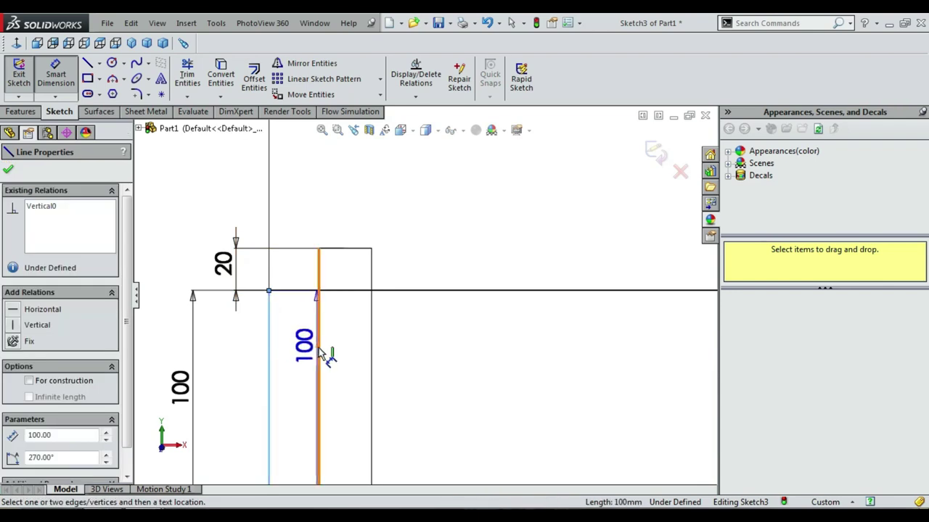
left_click(318, 342)
left_click(297, 231)
type("20")
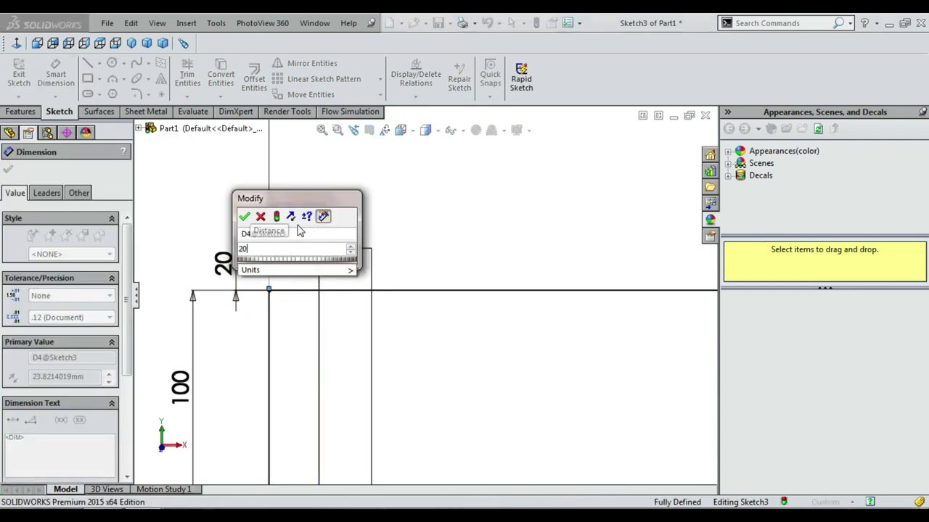
key("Return")
key("Escape")
scroll(312, 234, "up", 3)
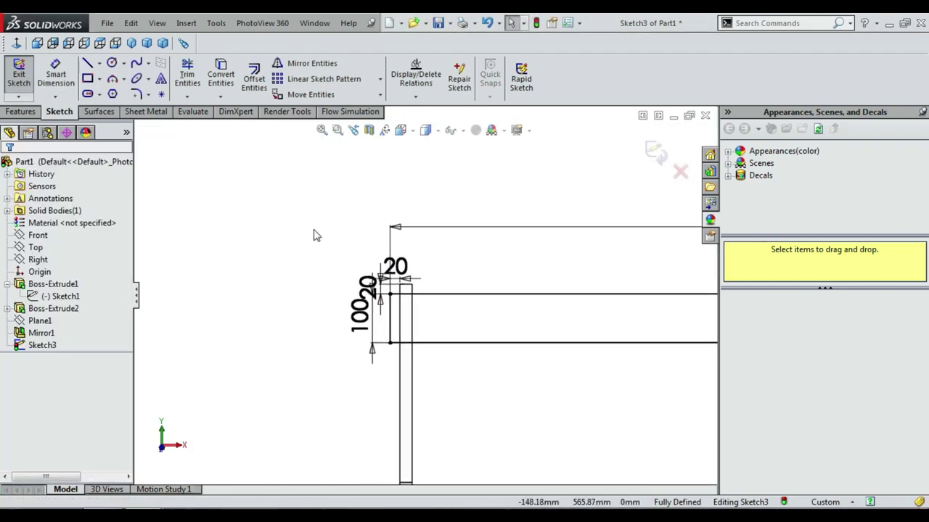
scroll(466, 283, "up", 3)
scroll(560, 313, "down", 3)
- Linear-pattern the plank rectangle: one copy in Direction 1, three instances down the post's vertical edge
left_click(324, 78)
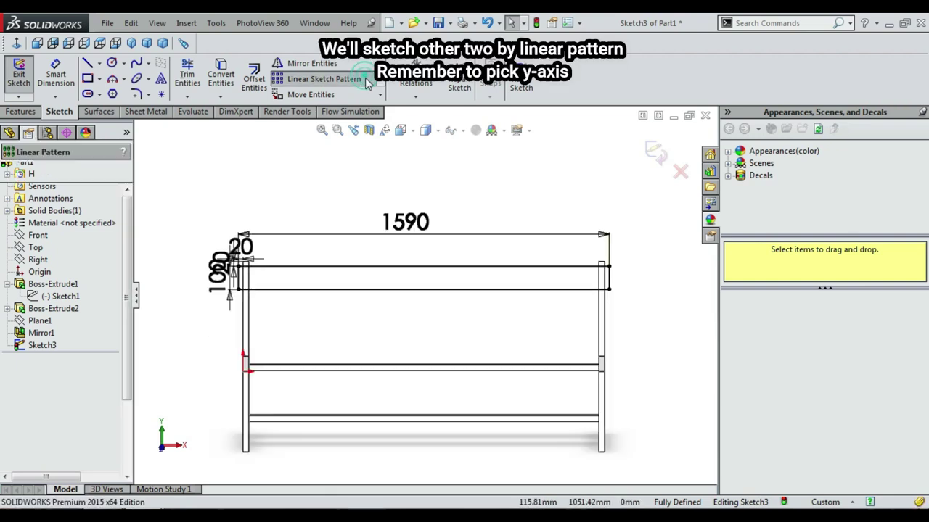
left_click(54, 358)
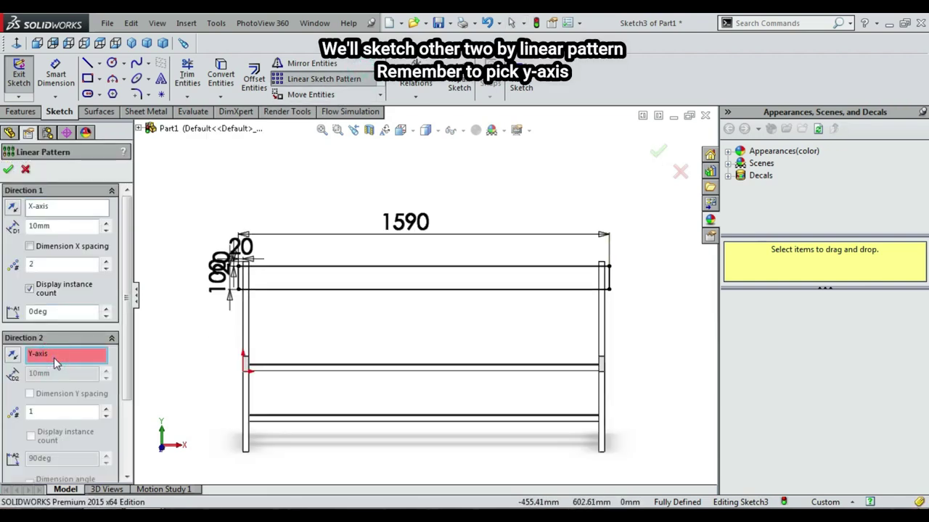
left_click(249, 332)
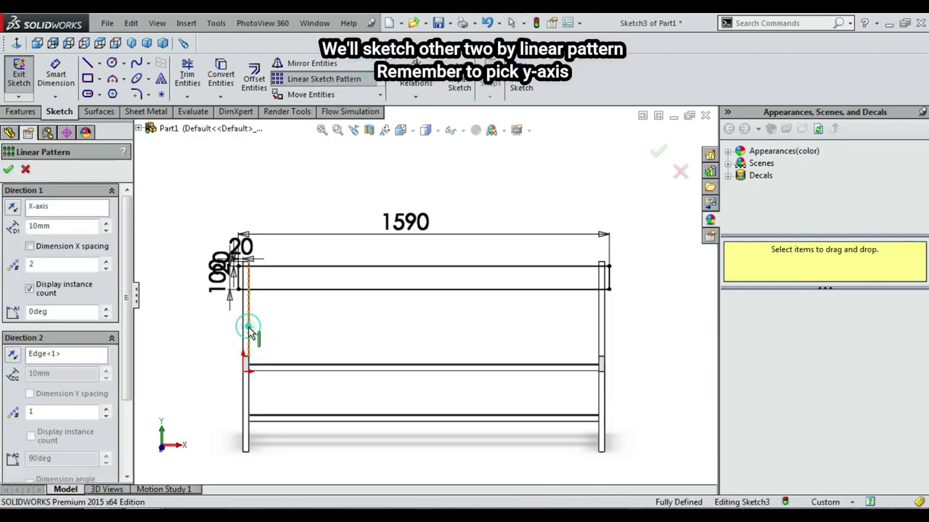
left_click(105, 270)
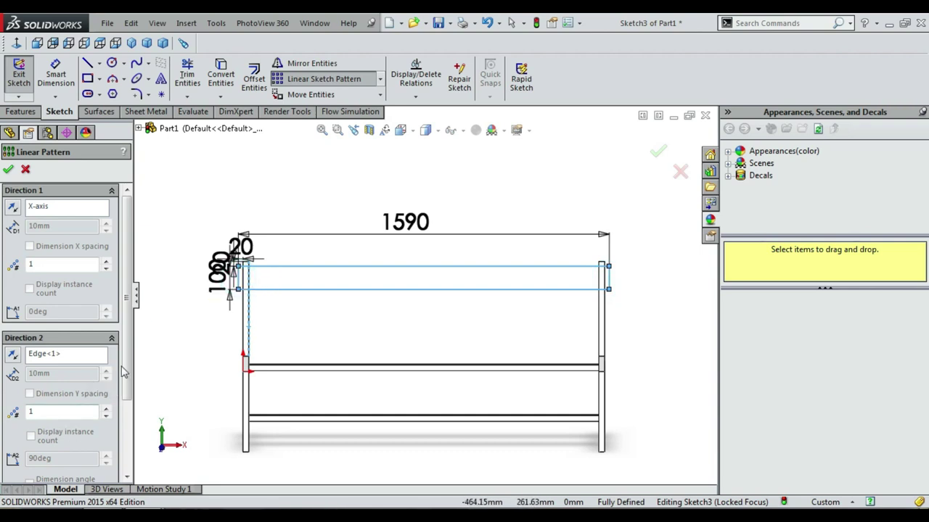
scroll(124, 372, "down", 3)
left_click(107, 336)
type("120")
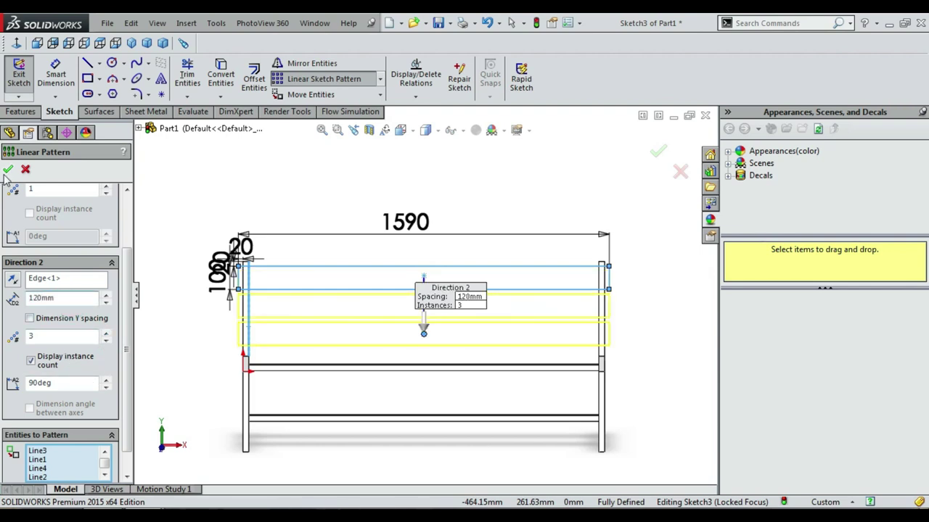
key("Return")
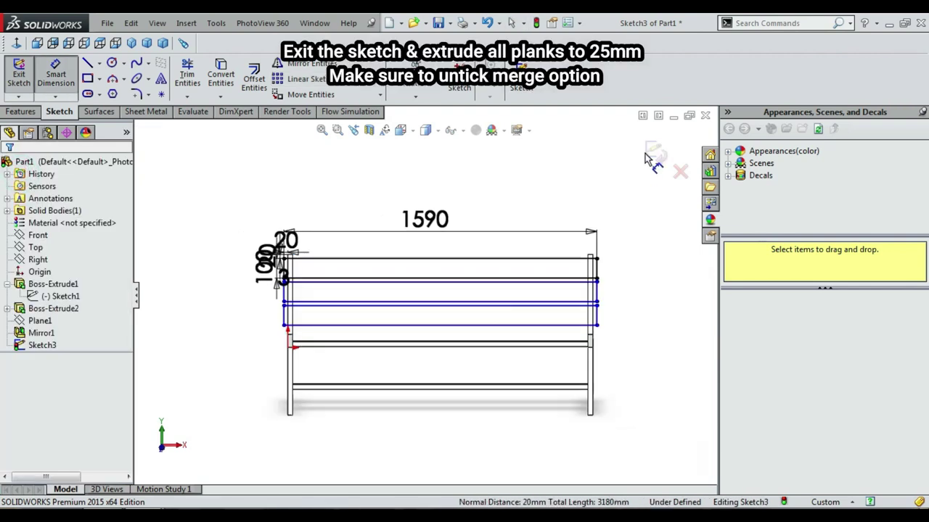
- Close the plank sketch and orbit the bench to an angled 3D view
left_click(656, 152)
right_click(643, 206)
left_click(672, 228)
left_click_drag(671, 228, 592, 260)
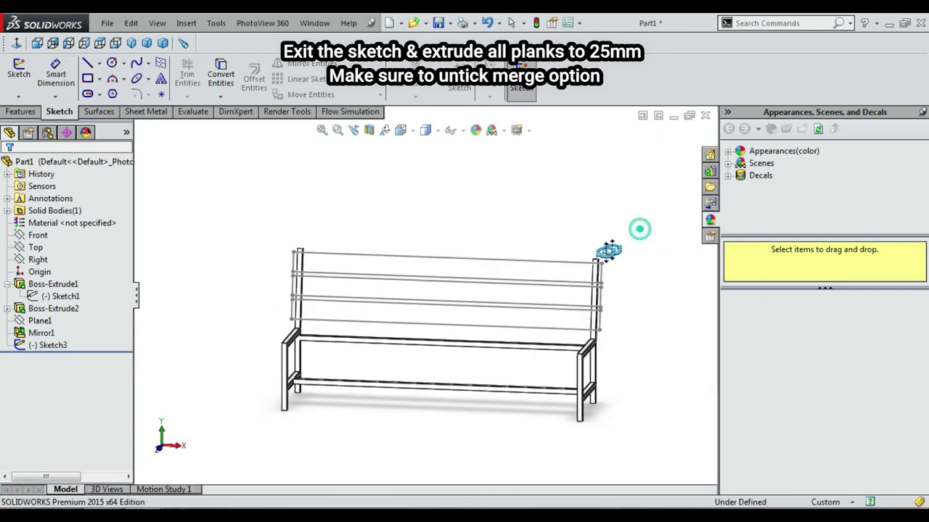
- Extrude all three plank outlines 25 mm Blind as separate bodies, with Selected Contours cleared
left_click(20, 111)
left_click(25, 78)
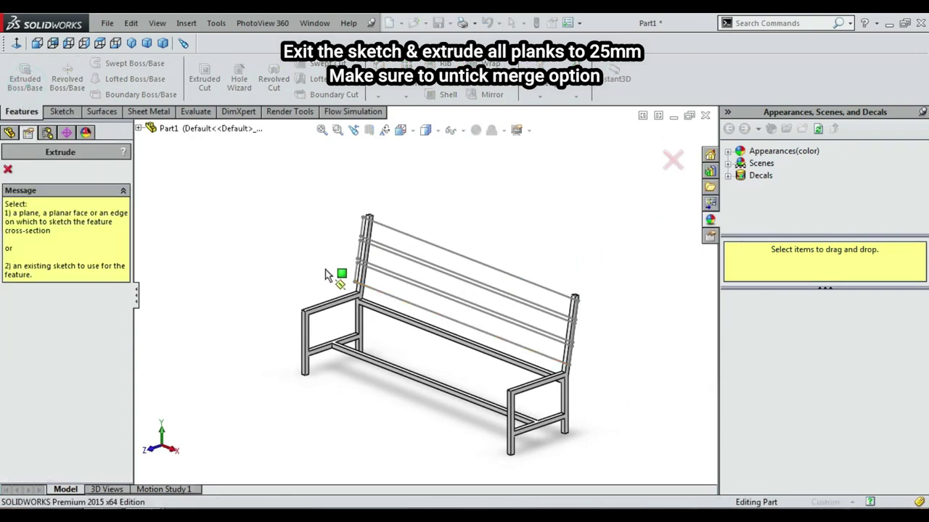
left_click(421, 211)
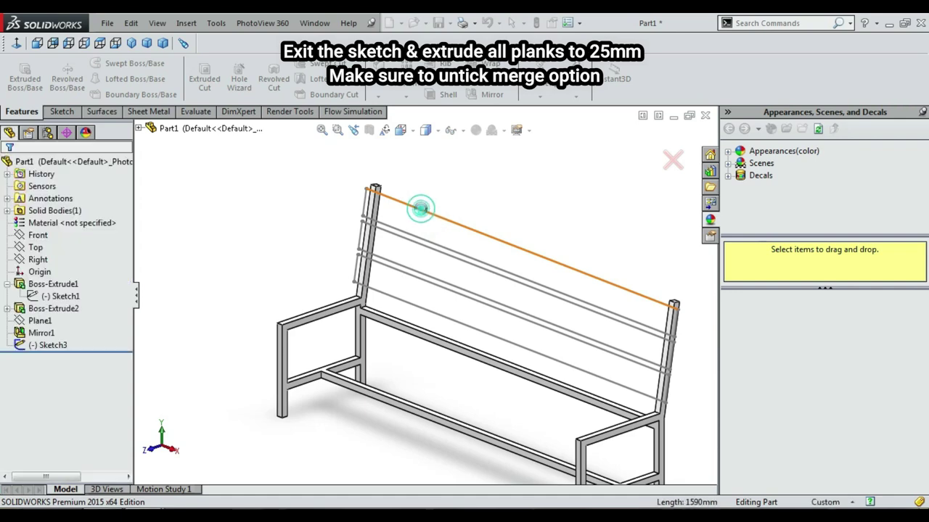
left_click(64, 434)
right_click(64, 434)
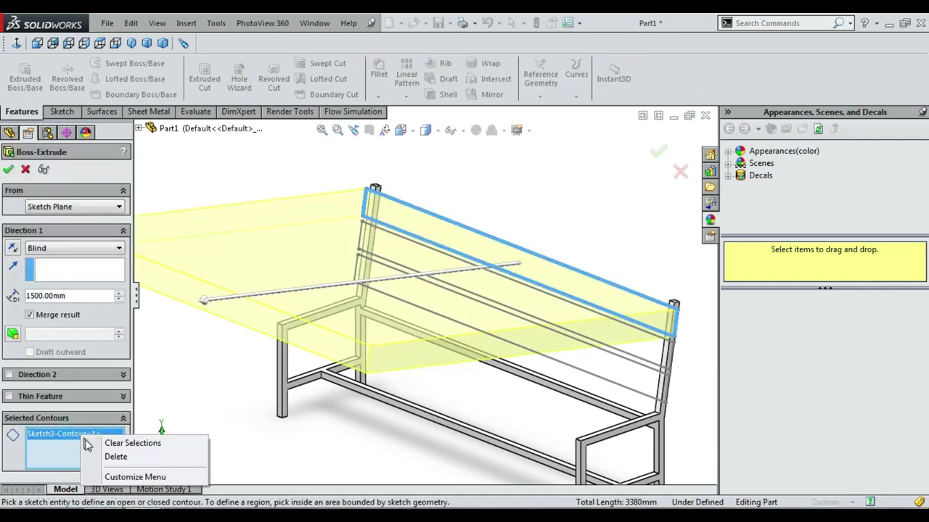
left_click(167, 442)
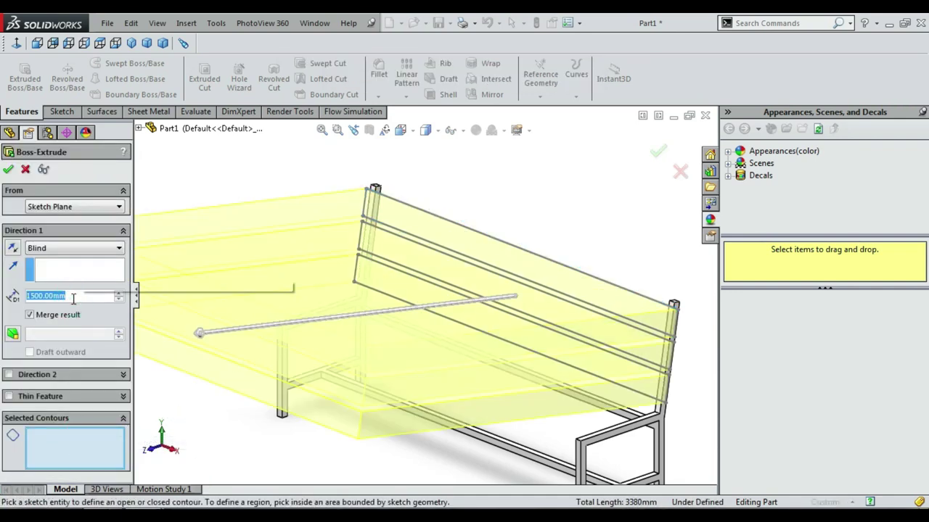
type("25")
key("Return")
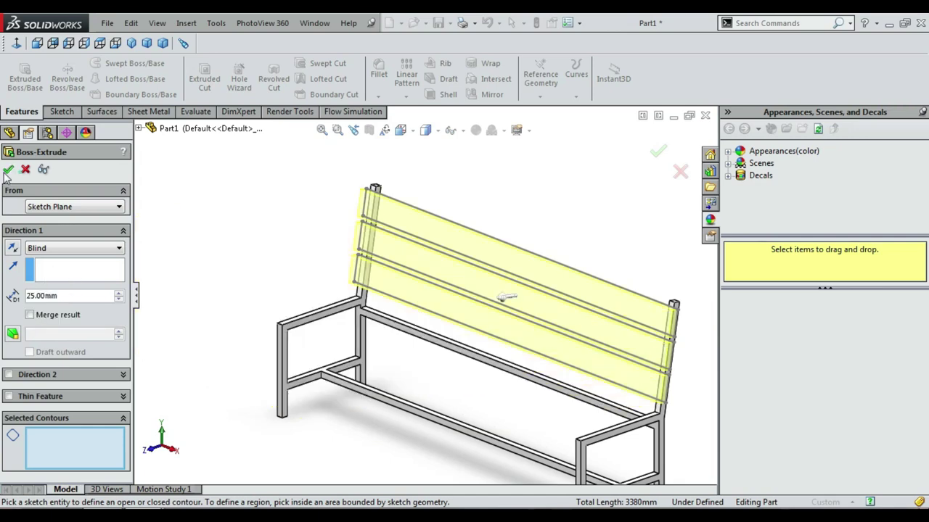
left_click(8, 169)
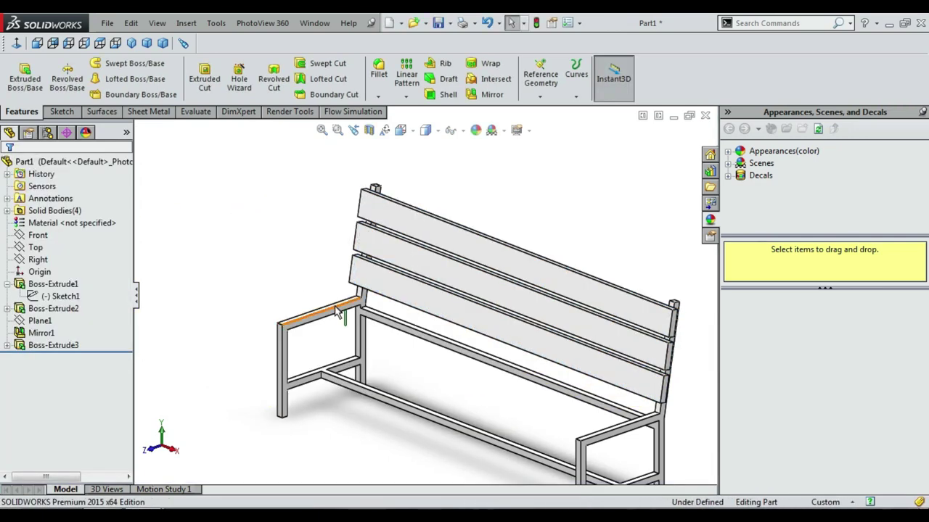
- Start a sketch on the armrest face and draw a corner rectangle between the legs
scroll(337, 311, "down", 5)
scroll(373, 307, "down", 3)
left_click(403, 267)
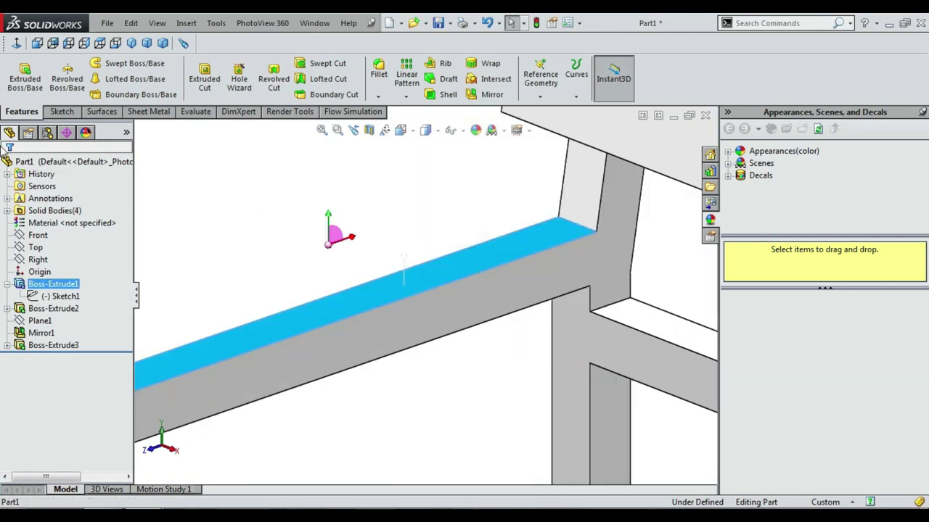
left_click(62, 112)
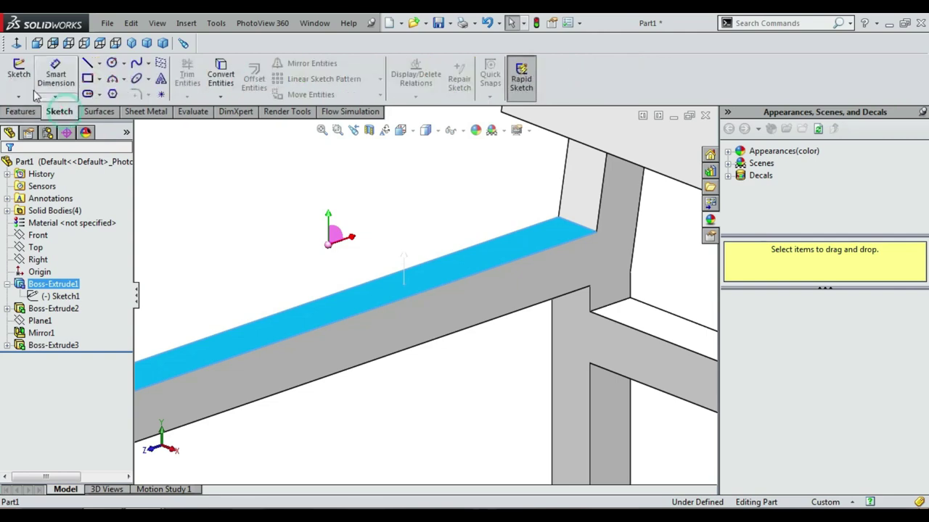
left_click(10, 43)
left_click(110, 80)
left_click(100, 79)
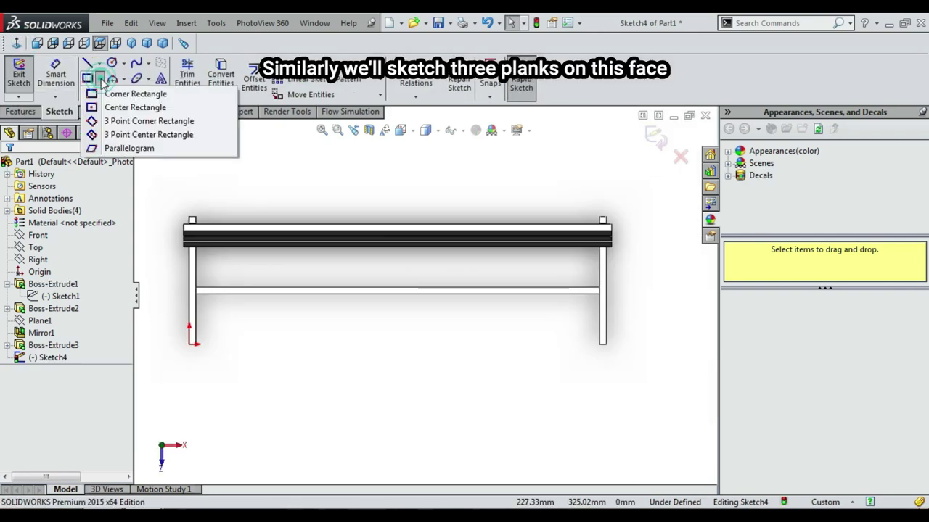
left_click(109, 94)
scroll(207, 338, "down", 3)
scroll(225, 341, "down", 2)
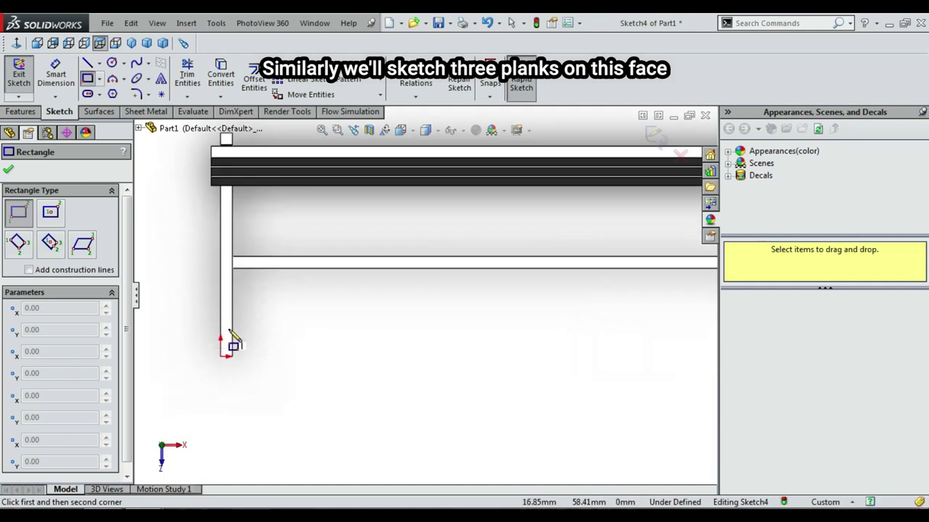
left_click(214, 338)
scroll(320, 322, "up", 2)
scroll(450, 312, "up", 1)
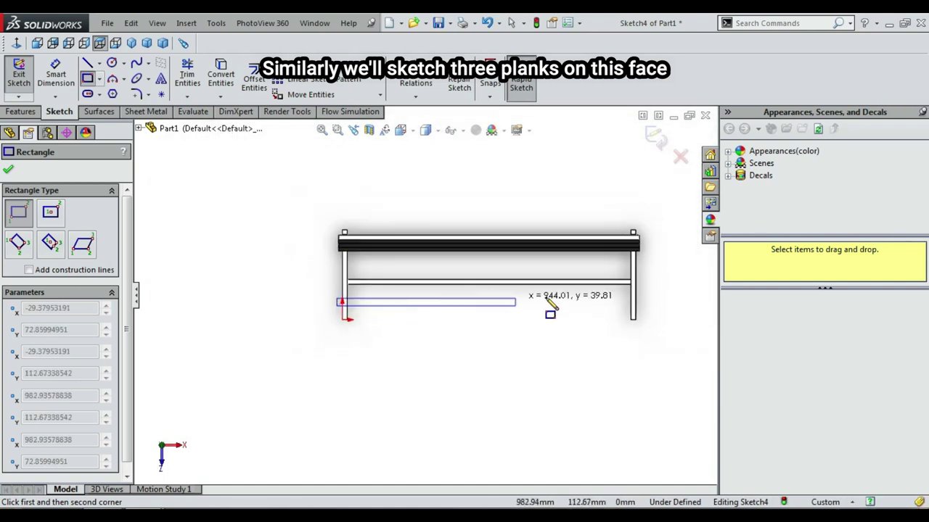
left_click(647, 305)
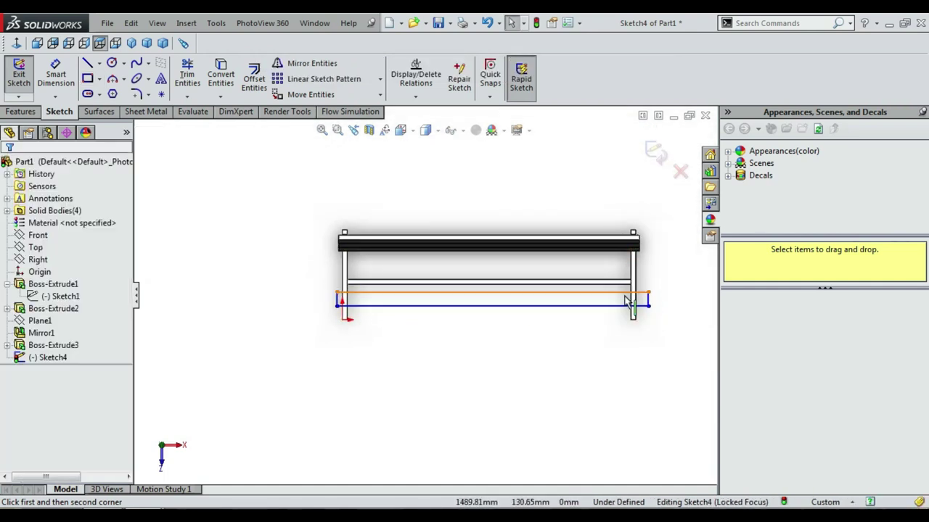
scroll(671, 293, "down", 2)
- Dimension the plank rectangle to 100 mm high and 1590 mm long
left_click(53, 88)
scroll(580, 297, "down", 2)
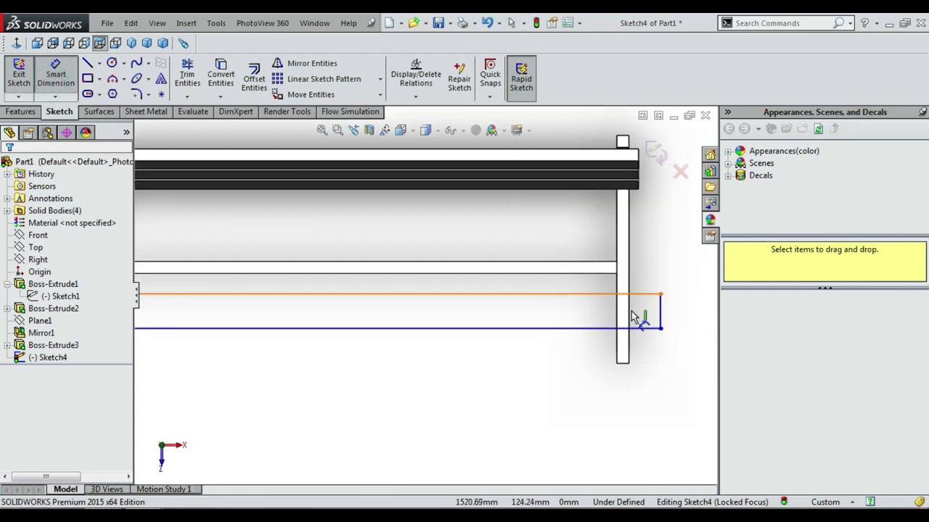
left_click(660, 319)
left_click(678, 319)
type("100")
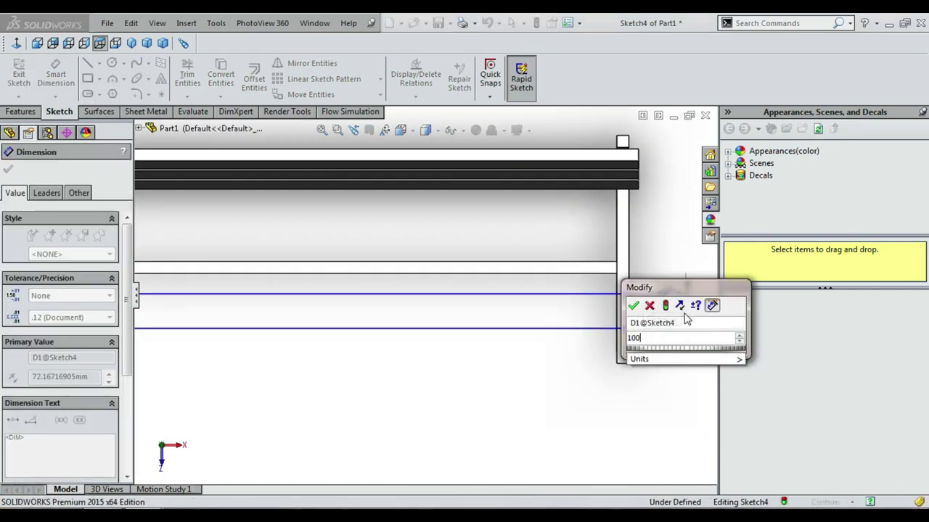
key("Return")
left_click(525, 328)
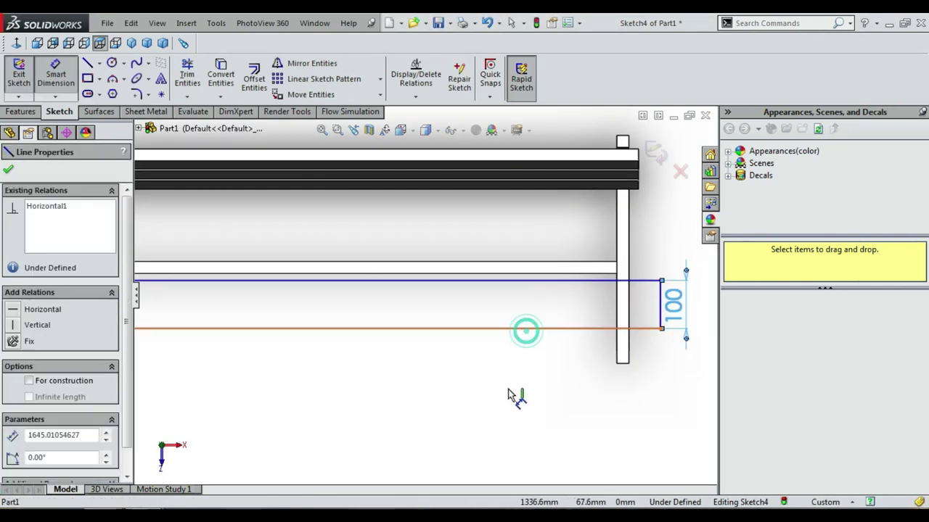
left_click(508, 400)
type("1590")
key("Return")
scroll(421, 387, "down", 3)
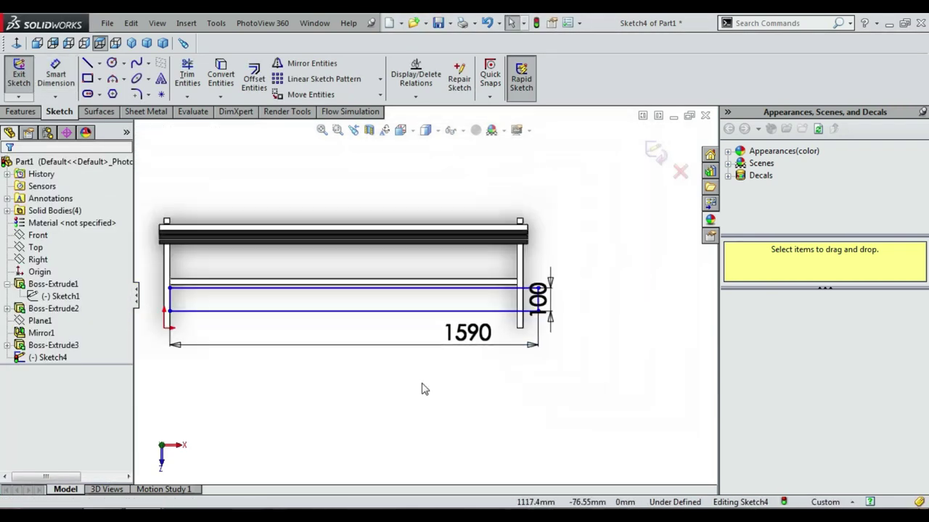
scroll(182, 321, "up", 3)
scroll(181, 322, "up", 2)
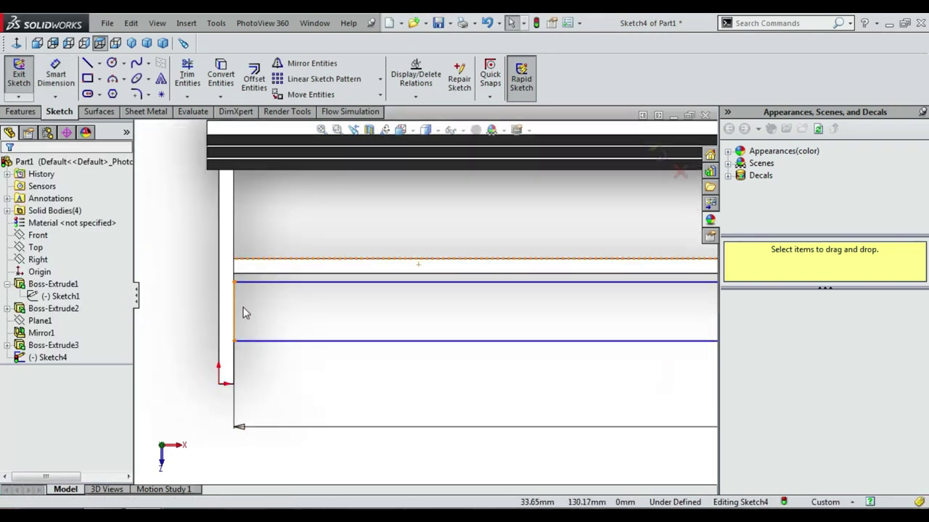
scroll(366, 307, "down", 3)
scroll(576, 298, "up", 2)
scroll(500, 310, "up", 2)
scroll(533, 285, "up", 2)
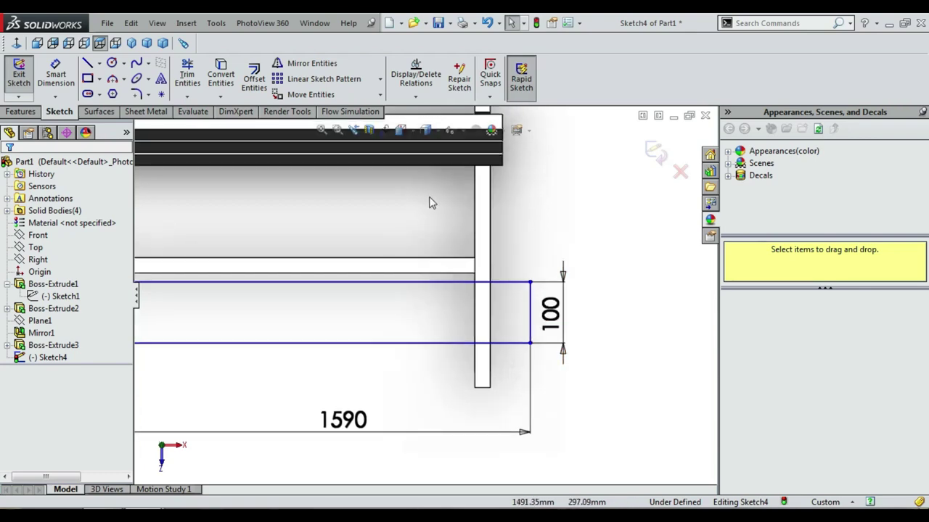
- Locate the plank 20 mm from the leg and 20 mm above the leg bottom
key("d")
scroll(481, 244, "up", 2)
left_click(550, 359)
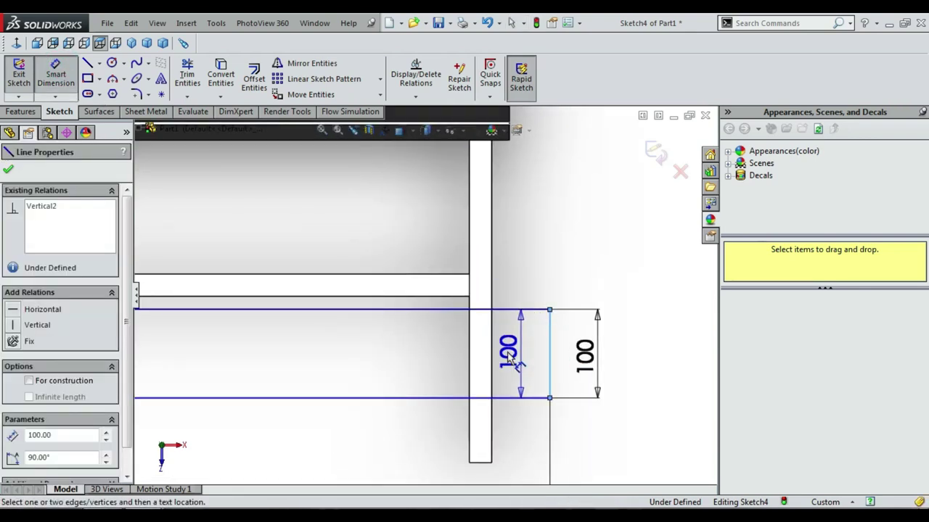
left_click(491, 350)
left_click(534, 271)
type("20")
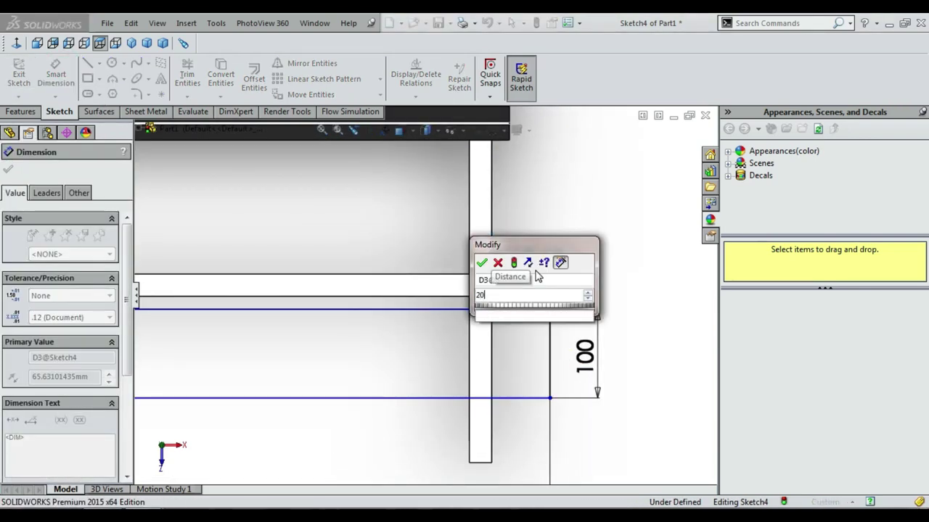
key("Return")
scroll(479, 444, "down", 2)
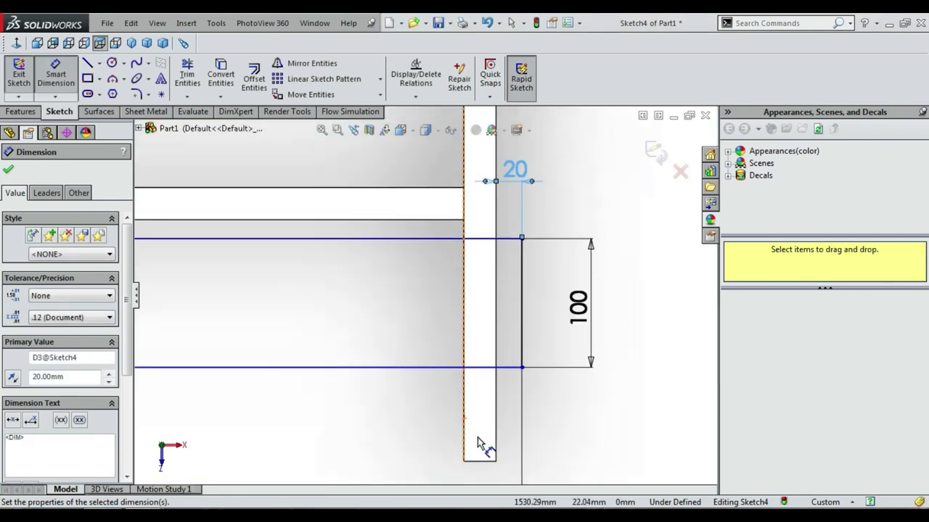
left_click(484, 461)
left_click(511, 373)
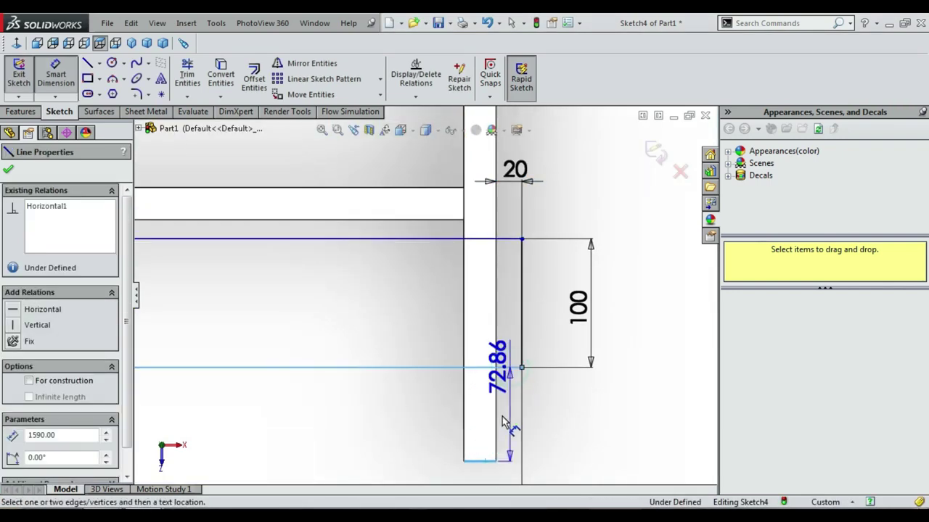
key("z")
left_click(539, 425)
type("20")
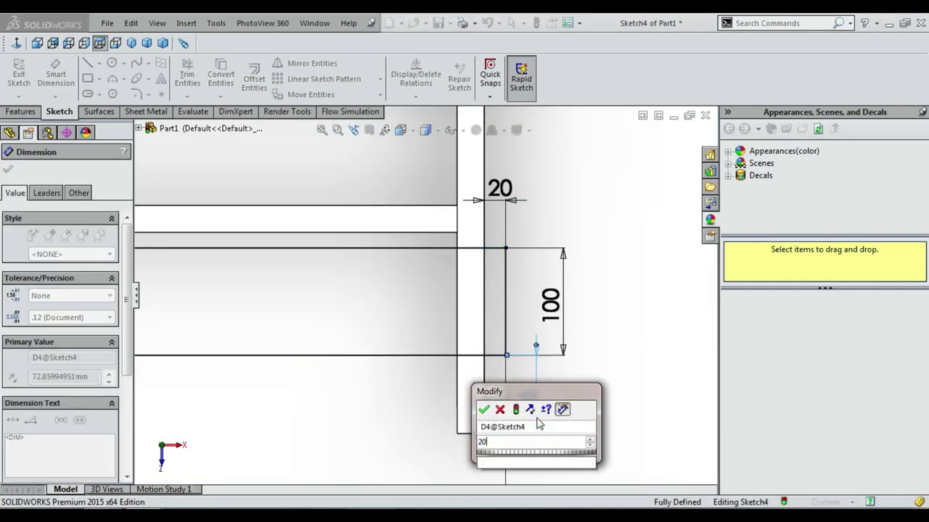
key("Return")
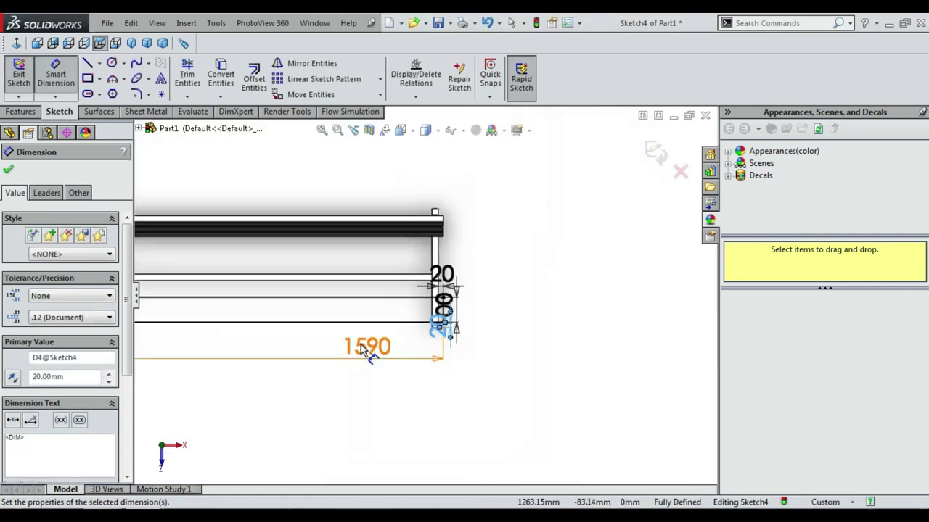
- Set up a linear sketch pattern with one copy in Direction 1 and three at 120 mm in Direction 2
left_click(355, 79)
left_click(247, 345)
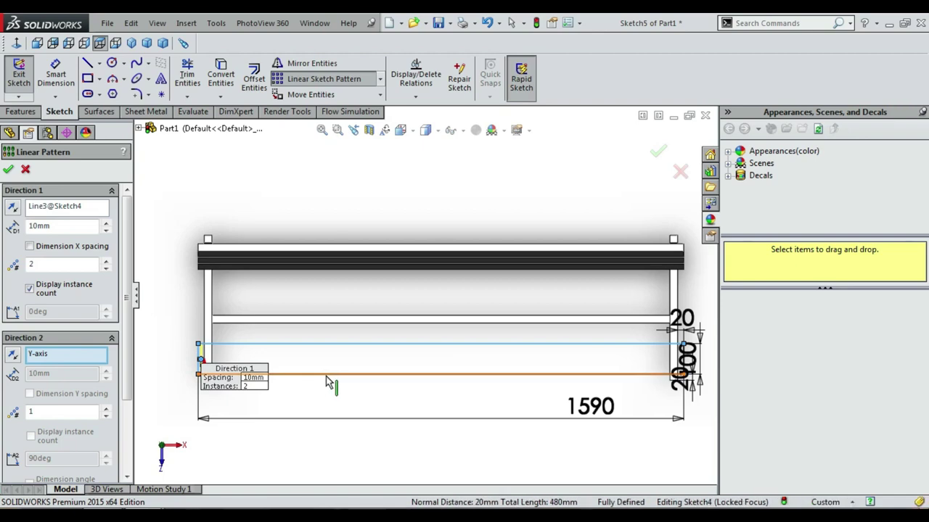
scroll(662, 374, "down", 5)
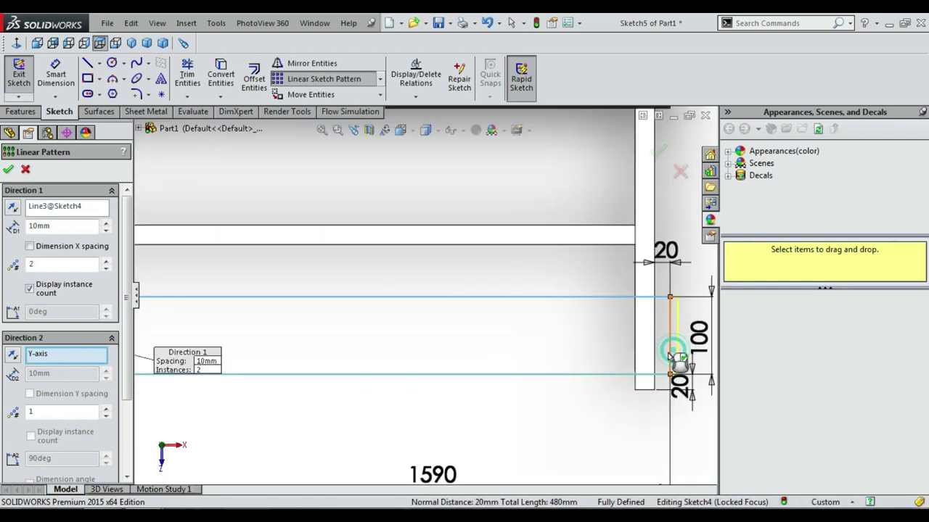
scroll(435, 372, "up", 2)
scroll(423, 334, "up", 2)
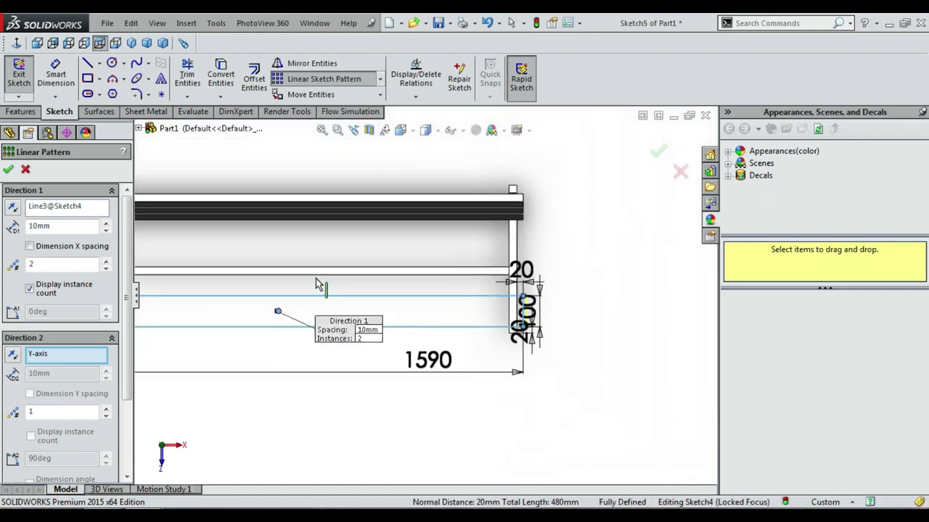
left_click(106, 269)
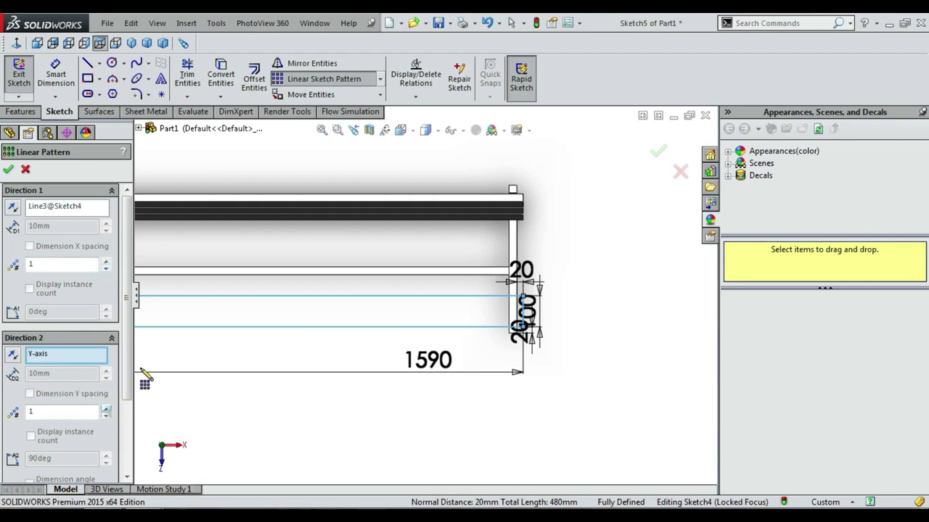
key("z")
right_click(63, 363)
left_click(80, 368)
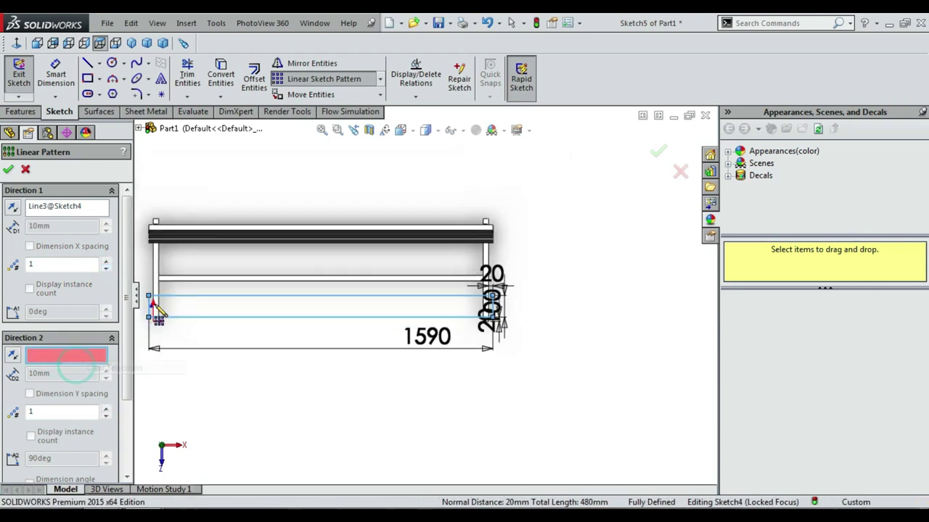
scroll(152, 312, "down", 3)
scroll(225, 267, "down", 2)
scroll(218, 267, "down", 1)
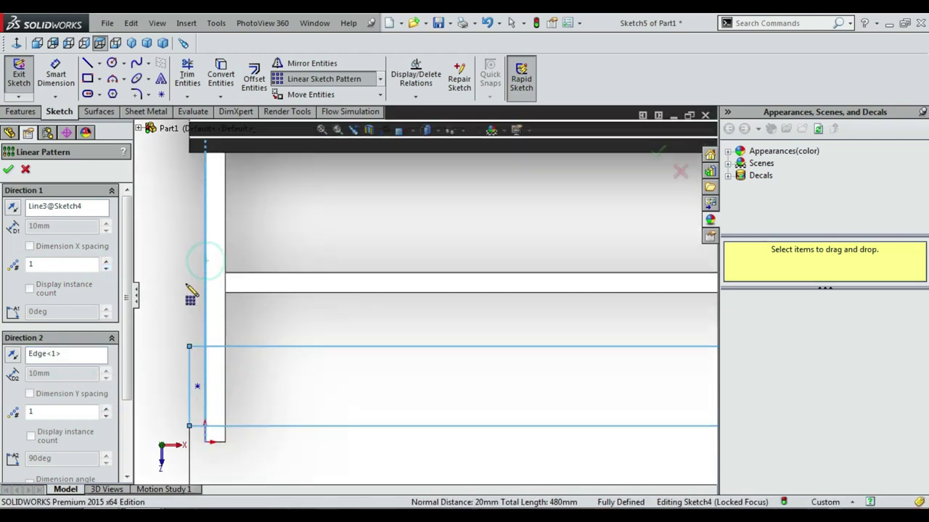
left_click(105, 409)
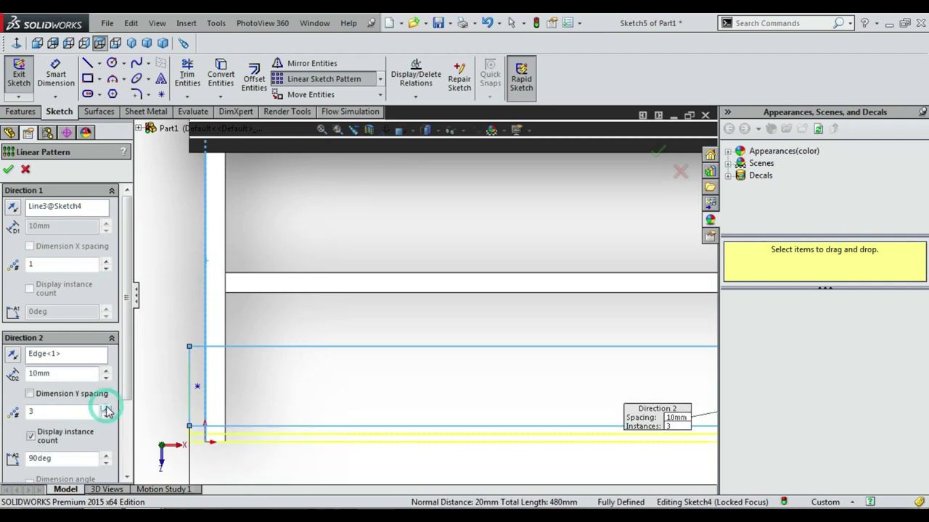
scroll(288, 280, "up", 2)
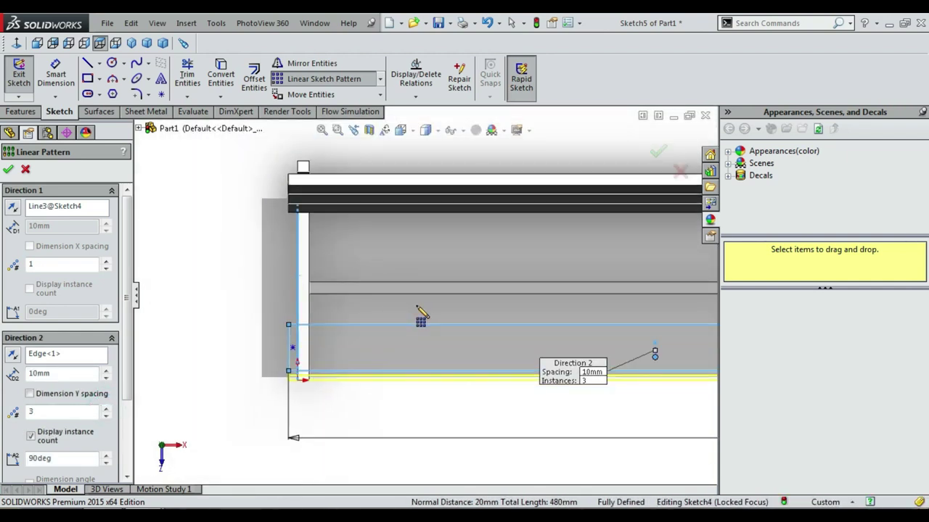
scroll(421, 314, "down", 1)
type("120")
key("Return")
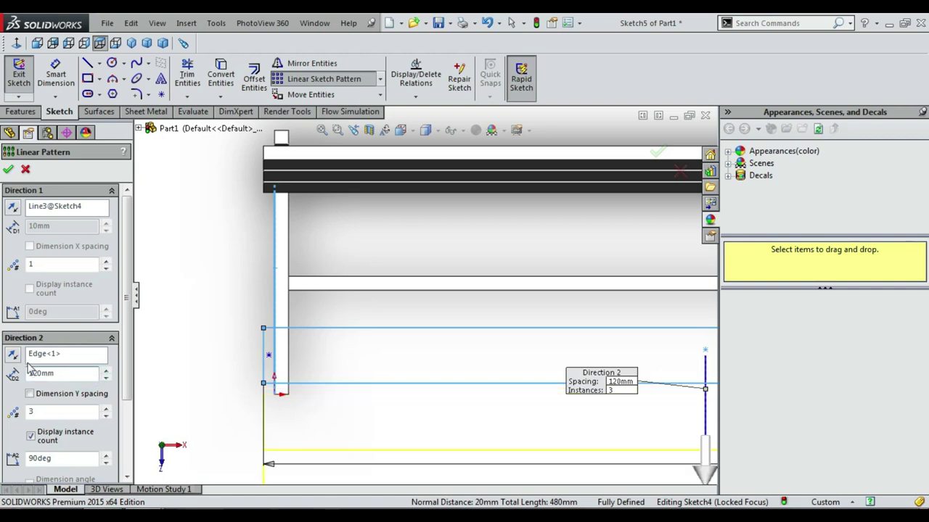
- Reverse the pattern to stack upward, add Line3 to the patterned entities, and accept it
left_click(13, 355)
scroll(305, 210, "down", 3)
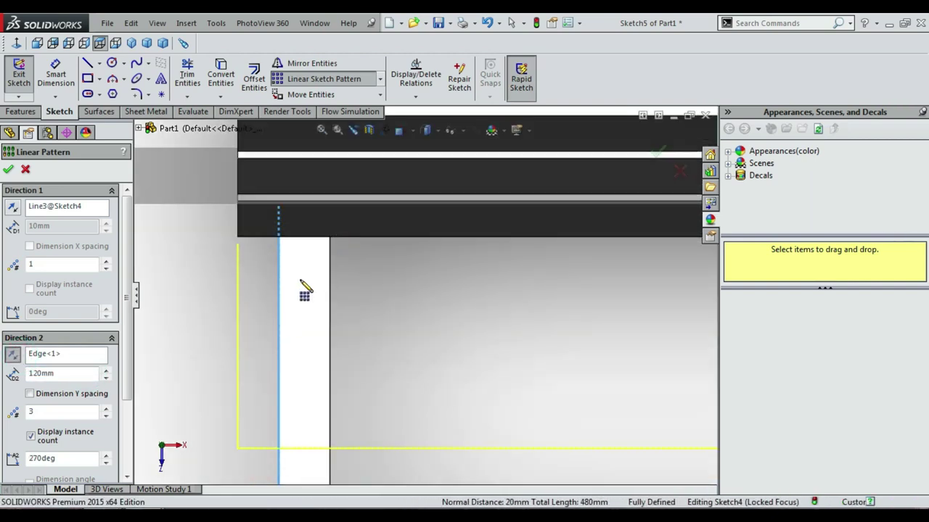
scroll(317, 274, "up", 2)
scroll(399, 286, "up", 1)
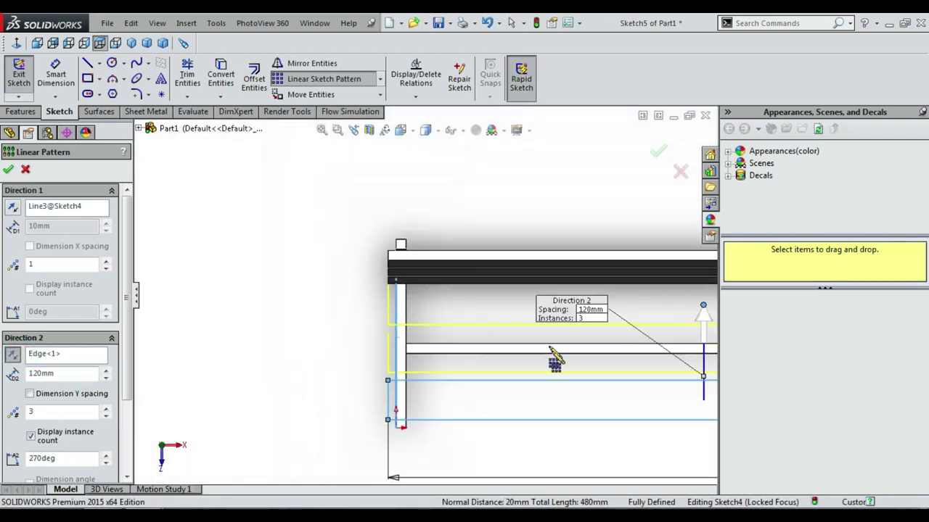
left_click_drag(125, 340, 127, 419)
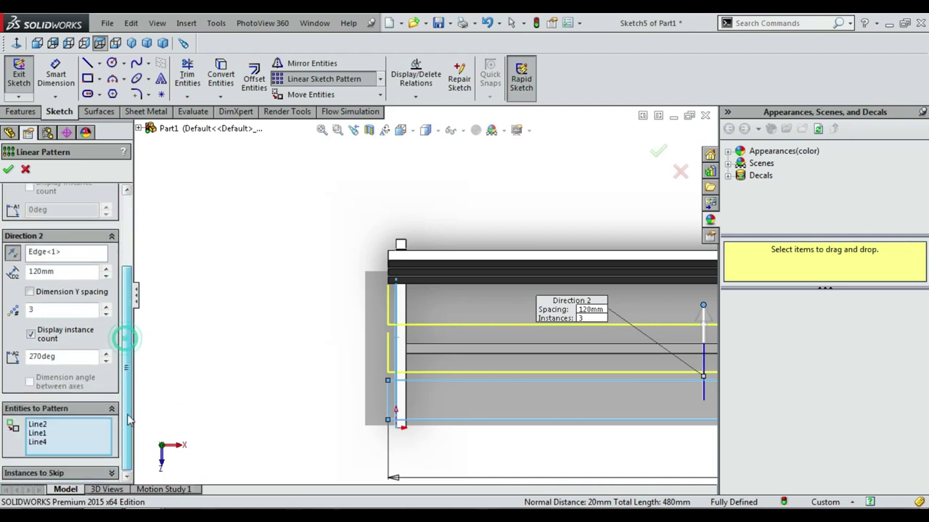
left_click(91, 447)
scroll(464, 330, "down", 2)
scroll(429, 339, "up", 2)
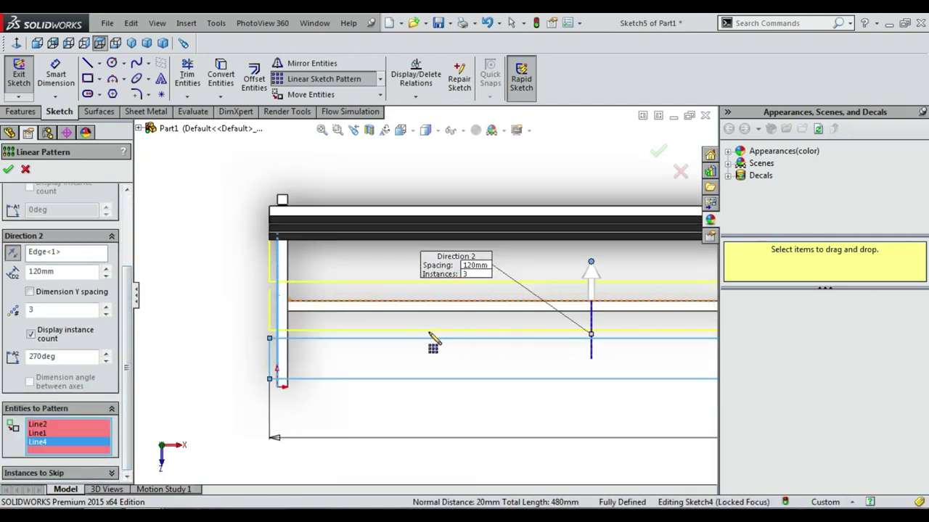
scroll(429, 337, "down", 3)
left_click(406, 339)
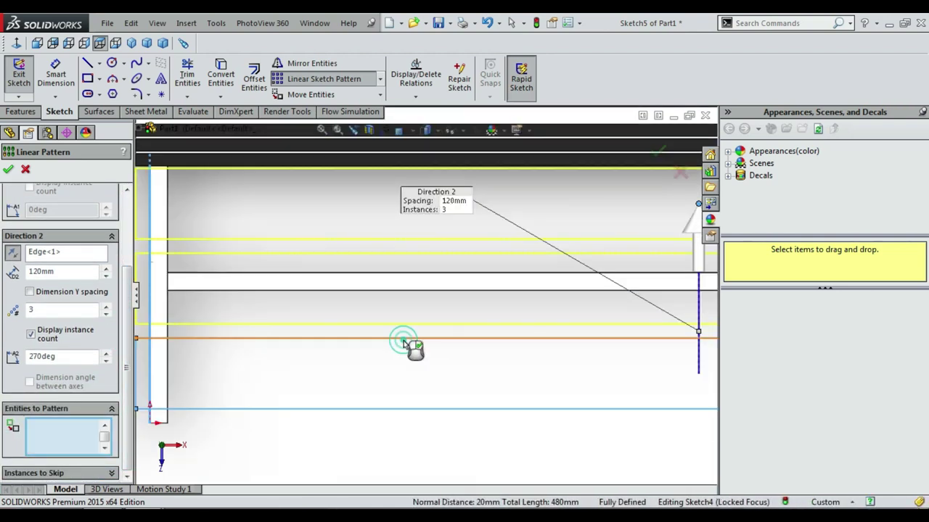
left_click(10, 168)
scroll(547, 222, "up", 3)
- Exit the plank sketch and begin a Boss-Extrude from the lowest plank region
left_click(657, 153)
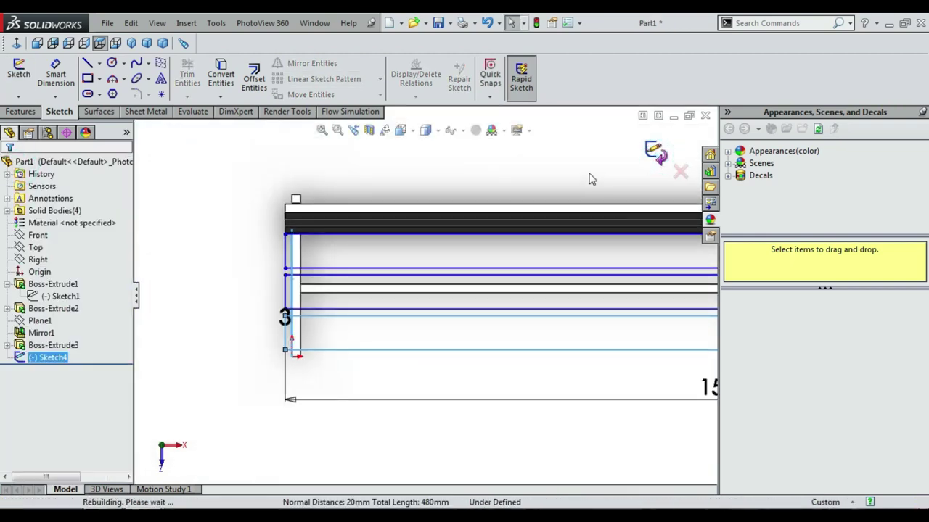
left_click(355, 337)
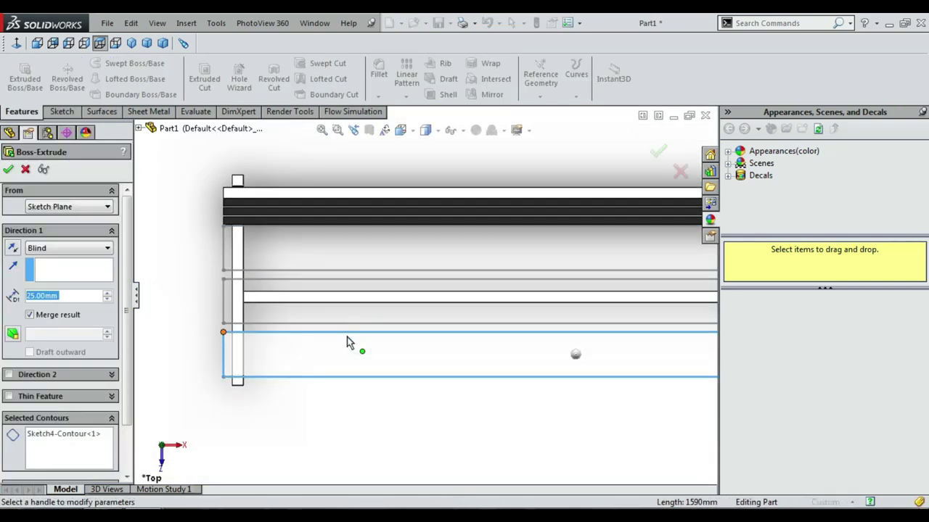
left_click(101, 443)
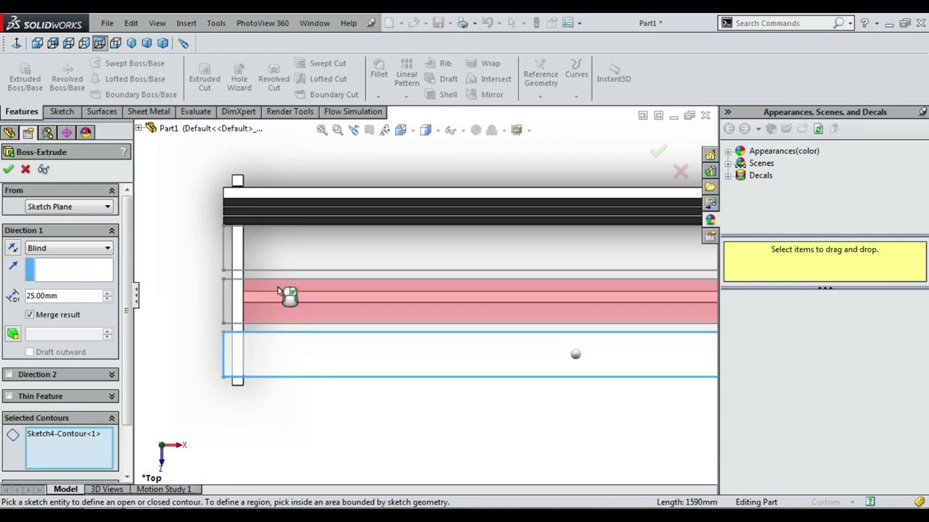
scroll(261, 294, "down", 3)
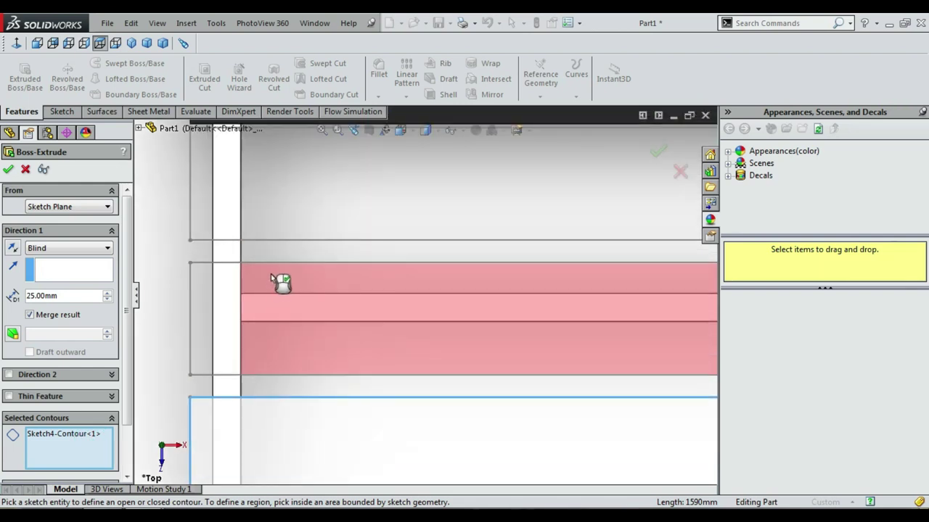
- Add the other plank regions as contours, untick Merge result, and confirm the 25 mm extrusion
left_click(270, 275)
left_click(232, 275)
left_click(205, 274)
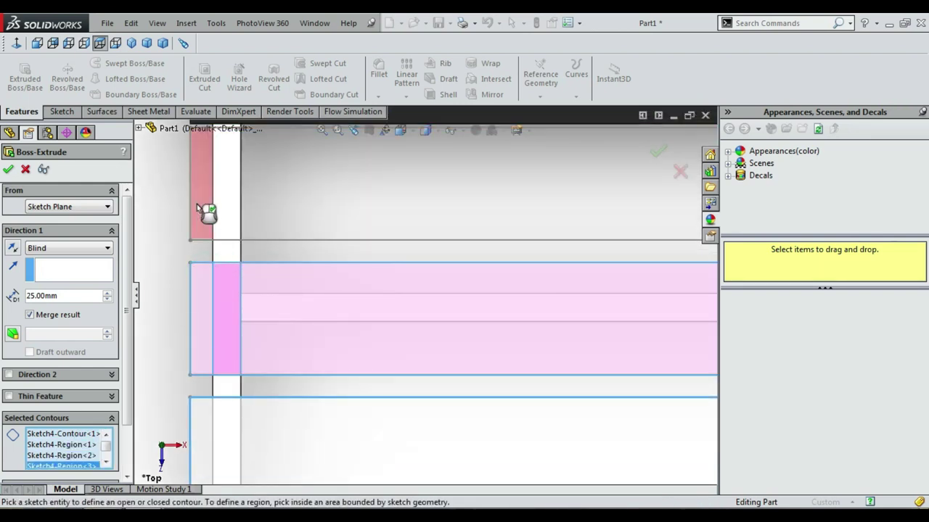
left_click(198, 205)
left_click(227, 220)
left_click(297, 225)
scroll(370, 225, "up", 3)
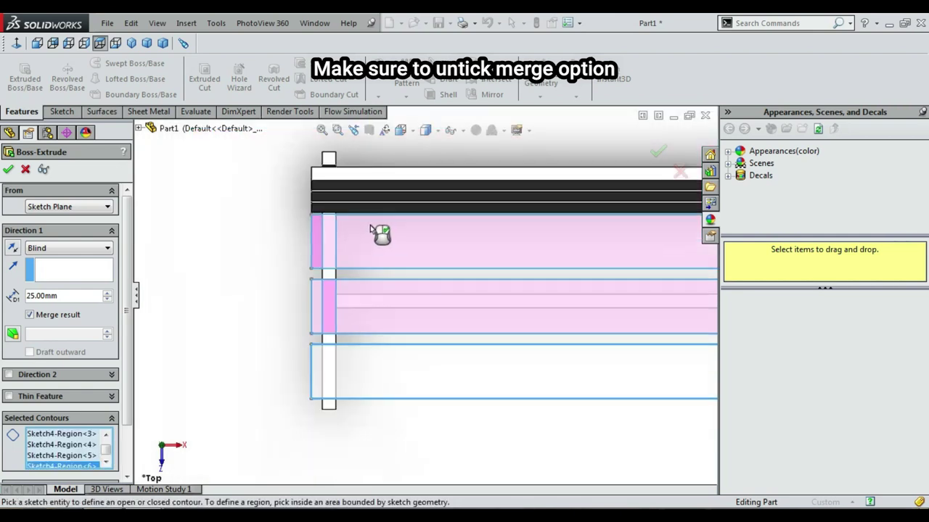
scroll(370, 225, "up", 2)
left_click(30, 316)
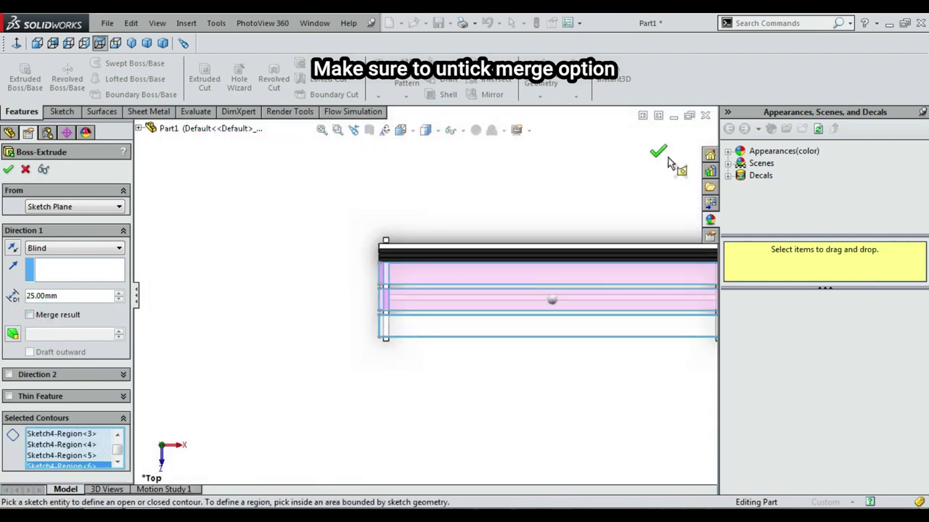
right_click(580, 186)
- Orbit the finished bench into an angled isometric view and check it from the side
right_click(580, 182)
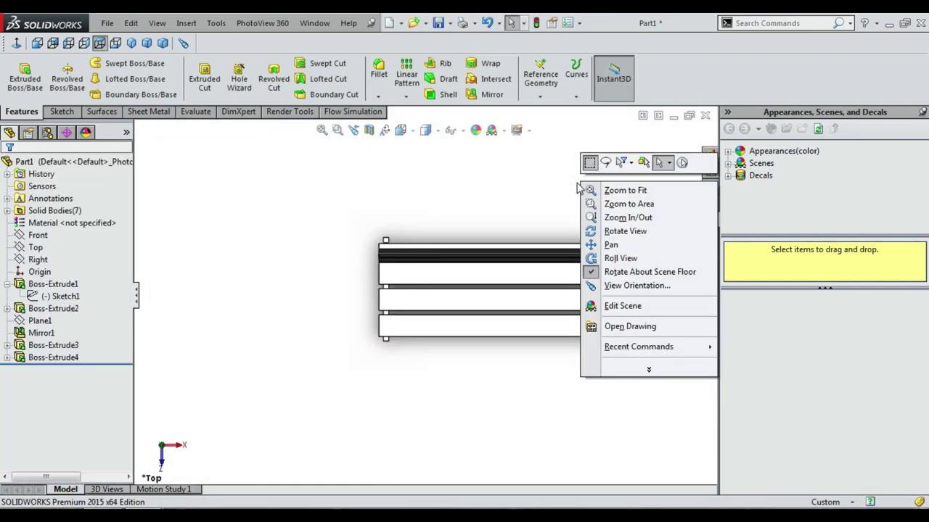
left_click(625, 242)
mouse_move(625, 241)
left_mouse_down()
mouse_move(601, 264)
mouse_move(559, 208)
mouse_move(578, 166)
mouse_move(585, 222)
left_mouse_up()
mouse_move(613, 297)
left_mouse_down()
mouse_move(549, 253)
mouse_move(529, 207)
mouse_move(607, 266)
mouse_move(614, 281)
mouse_move(543, 265)
mouse_move(543, 249)
mouse_move(547, 273)
mouse_move(586, 312)
mouse_move(382, 175)
left_mouse_up()
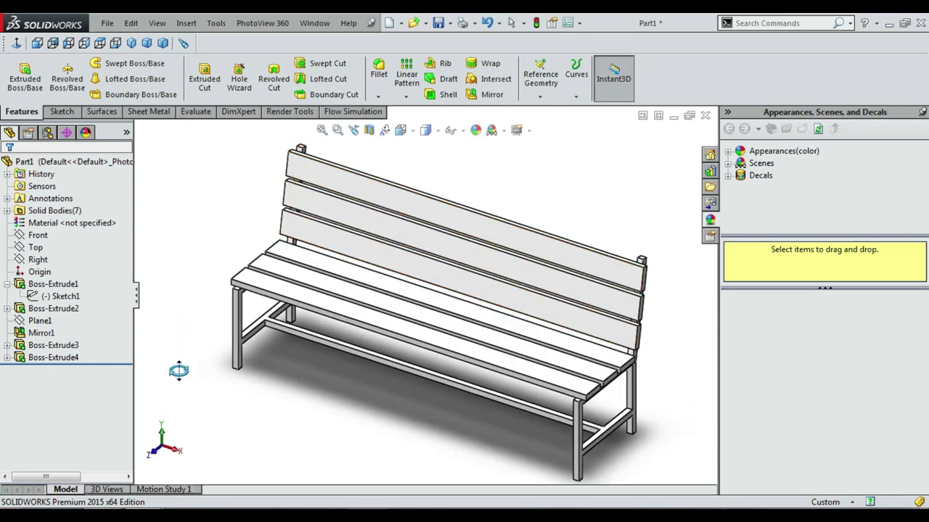
key("Escape")
scroll(446, 213, "down", 3)
- Start a sketch on the top backrest board face, view it normal, and draw a left-end vertical centerline
double_click(376, 227)
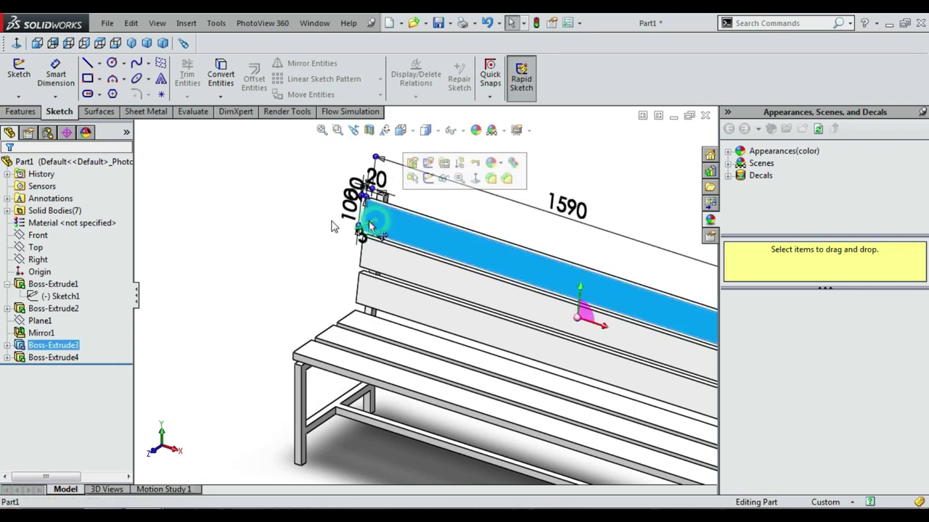
left_click(19, 76)
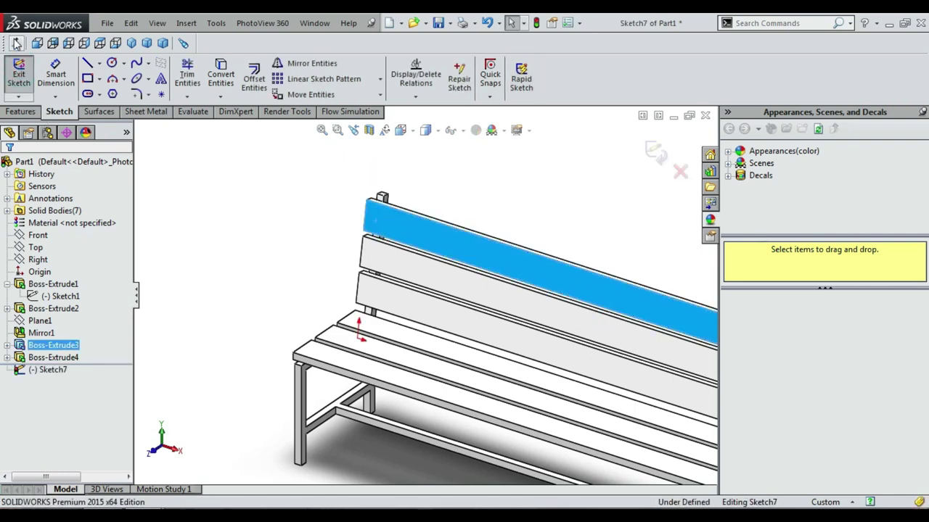
left_click(16, 43)
left_click(98, 64)
left_click(114, 93)
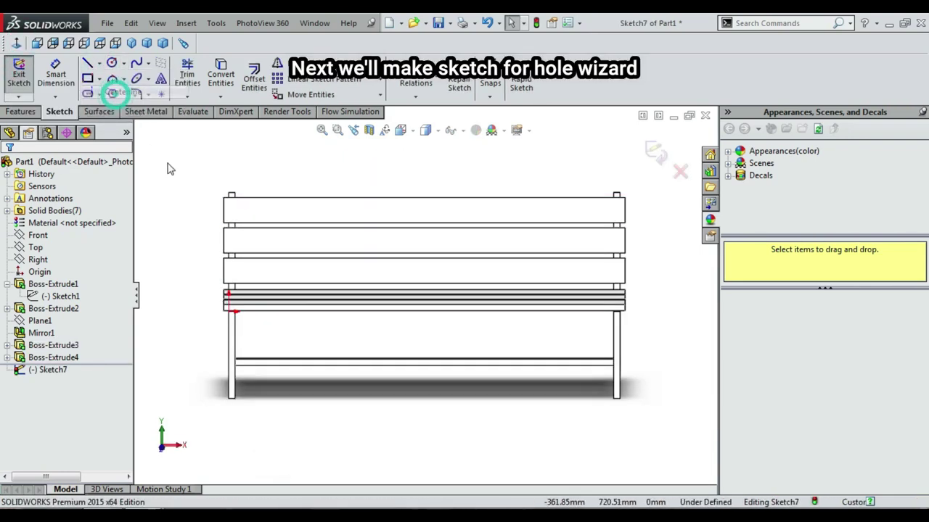
scroll(167, 170, "down", 3)
left_click(310, 209)
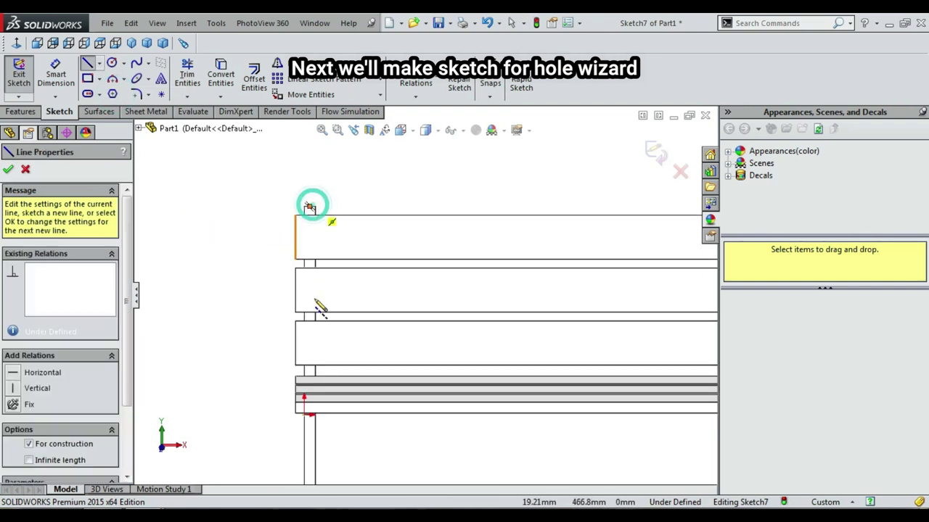
left_click(310, 379)
key("Escape")
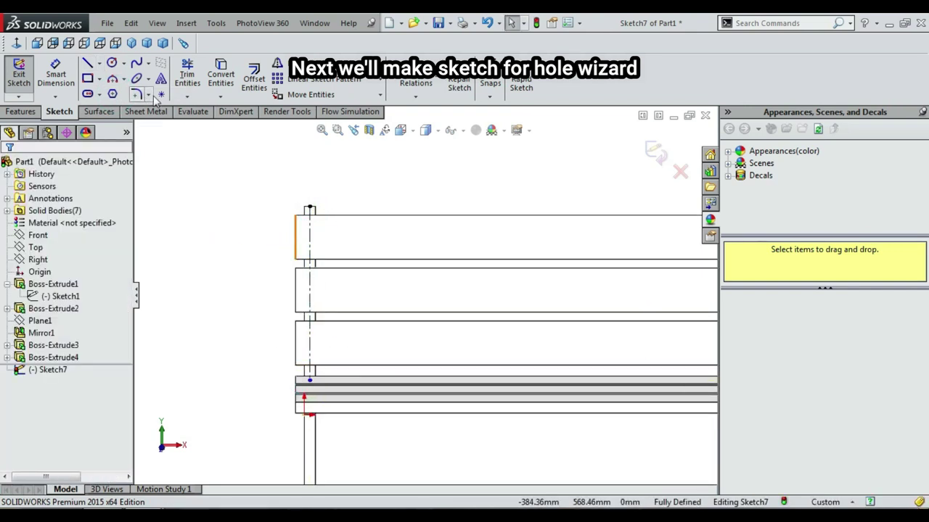
- Place hole points along the left-end centerline
scroll(215, 145, "down", 2)
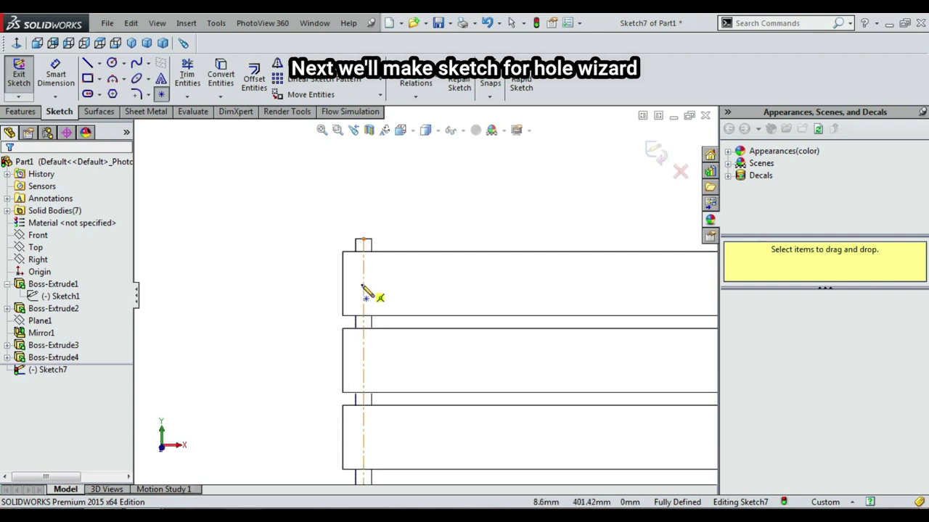
left_click(364, 286)
scroll(370, 312, "up", 2)
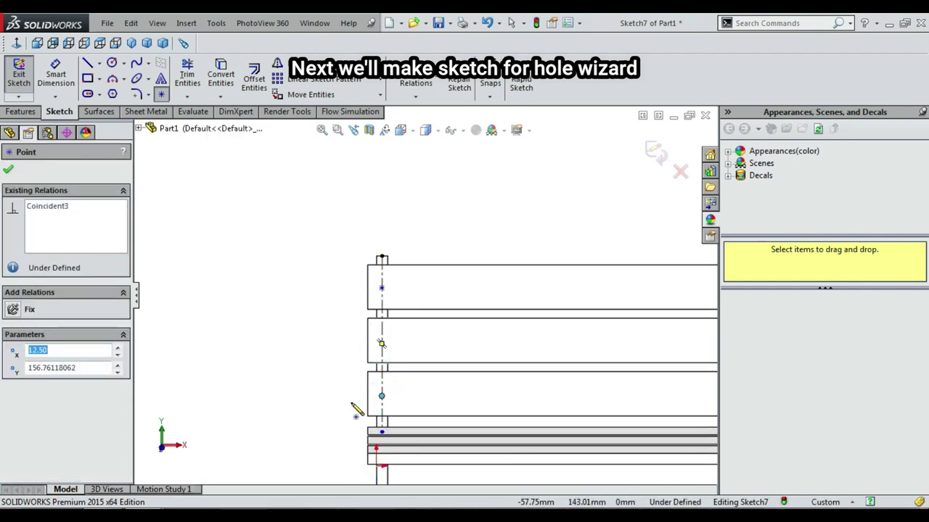
- Dimension the first hole point 50 mm below the top board's top edge
left_click(56, 78)
scroll(333, 161, "down", 3)
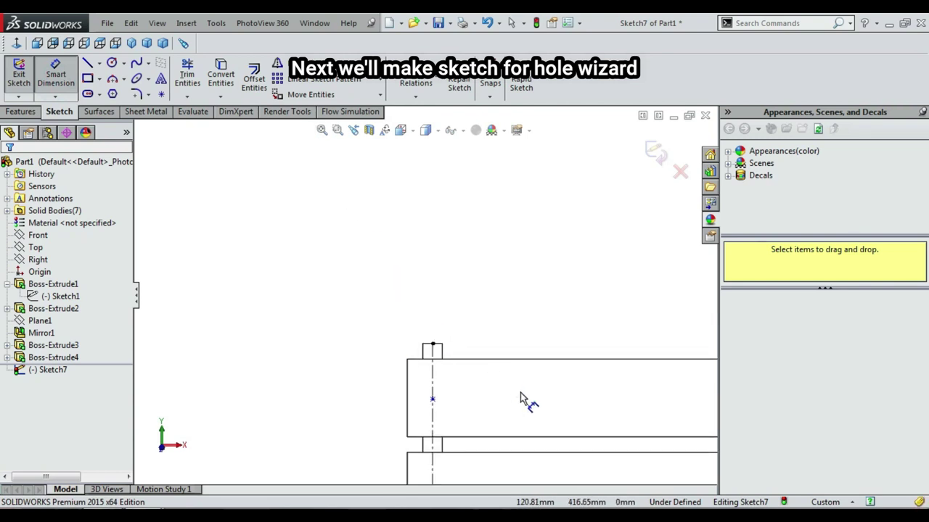
middle_click_drag(520, 396, 467, 417, "ctrl")
left_click(445, 327)
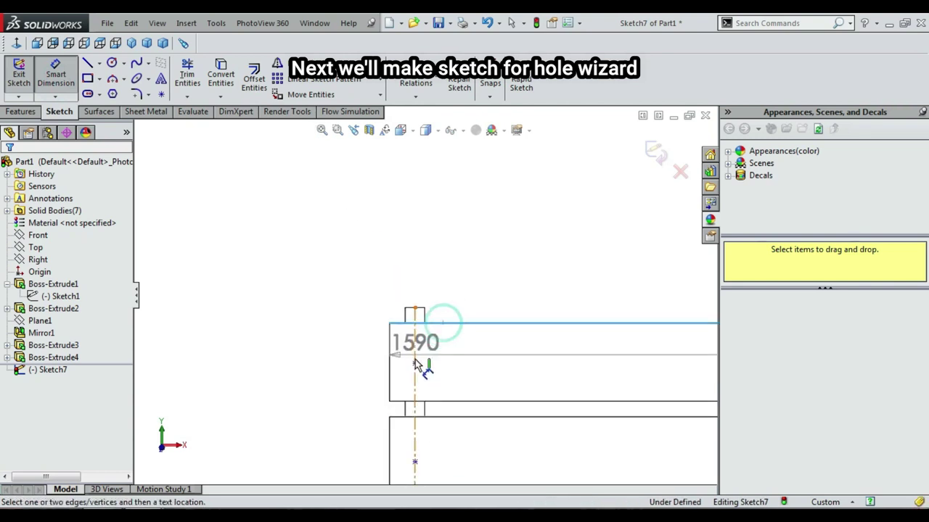
left_click(414, 362)
left_click(346, 353)
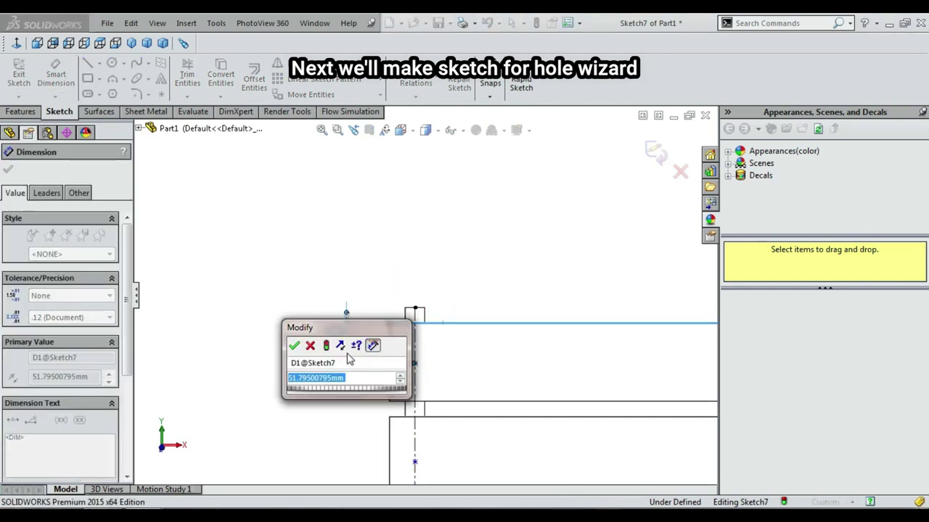
type("50")
key("Return")
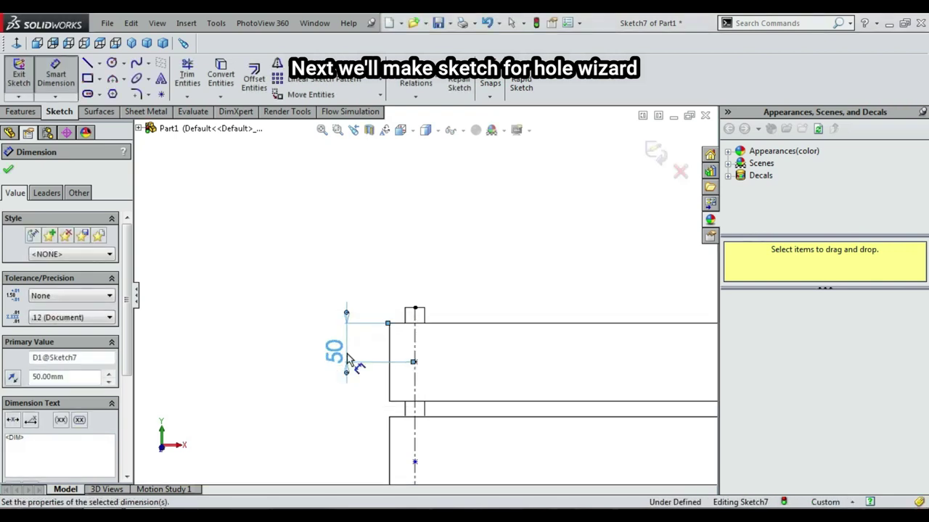
- Dimension the second and third hole points each 50 mm below their boards' top edges
scroll(448, 456, "down", 2)
left_click(56, 72)
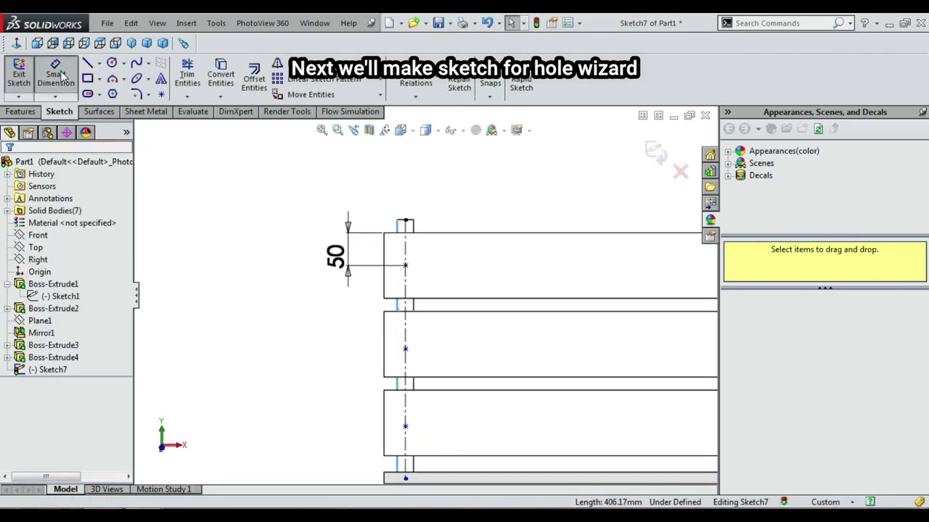
left_click(417, 312)
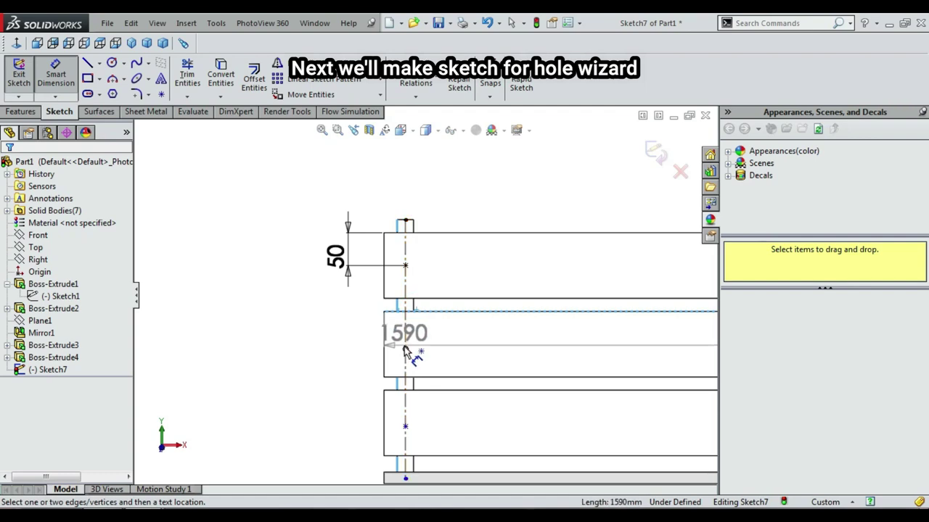
left_click(405, 349)
left_click(322, 338)
type("50")
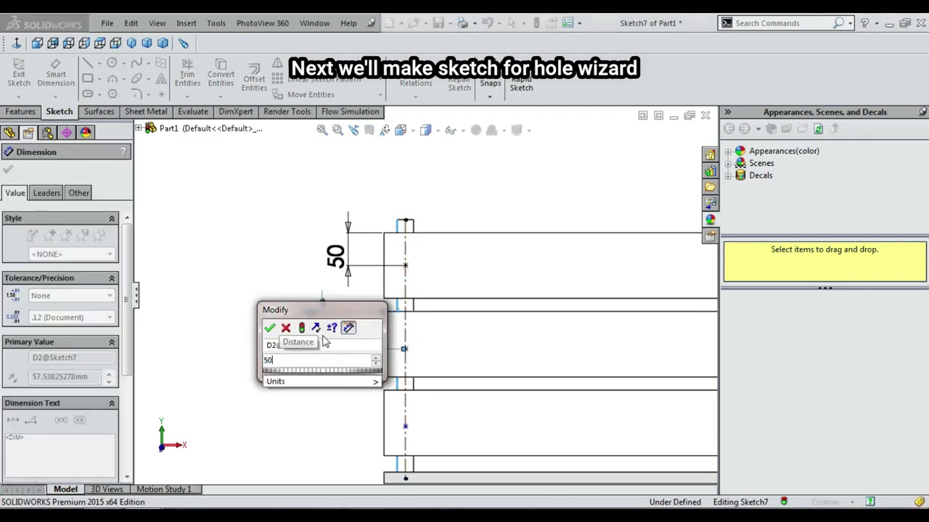
key("Return")
scroll(417, 351, "down", 2)
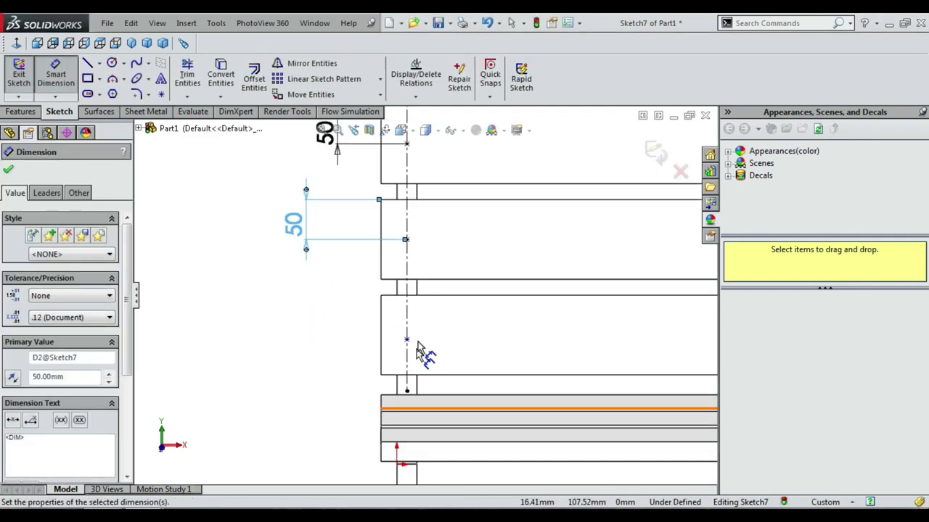
left_click(428, 297)
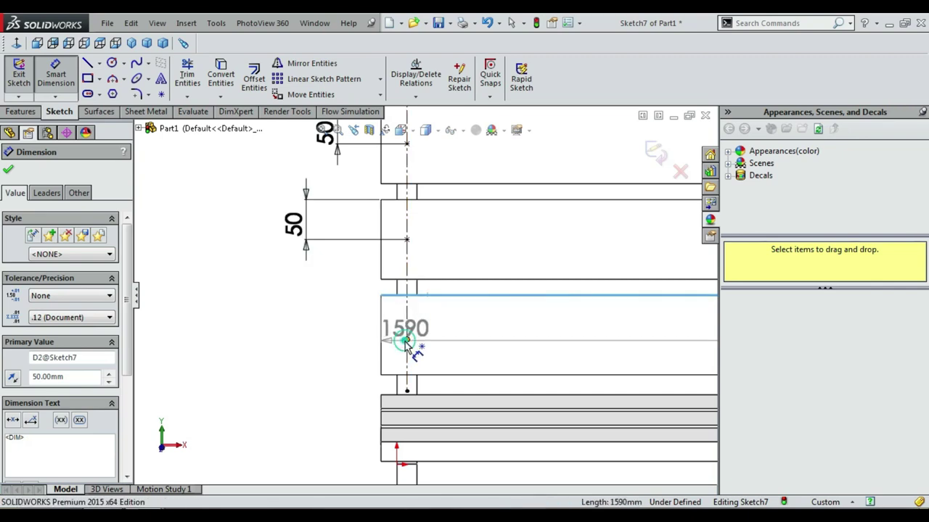
left_click(406, 341)
left_click(351, 341)
type("50")
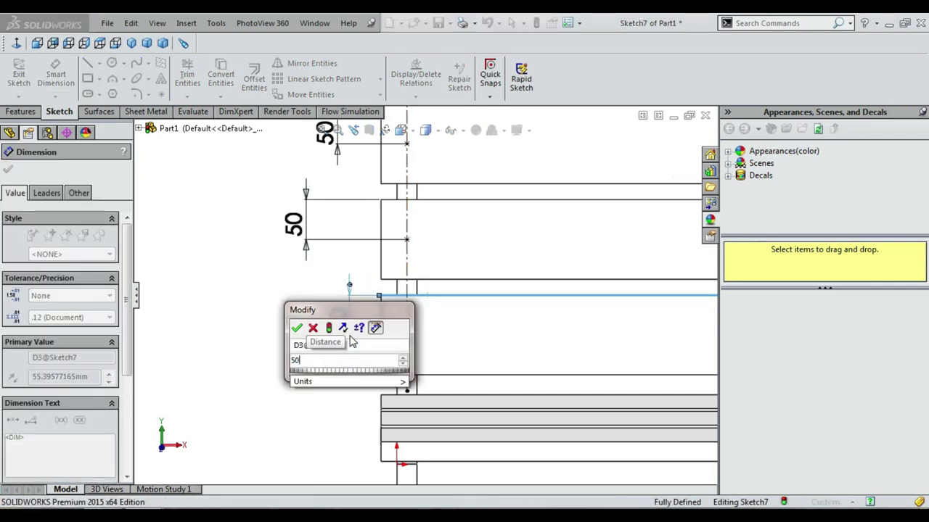
key("Return")
- Begin a construction centerline at the middle of the top backrest board
key("Escape")
scroll(601, 351, "up", 5)
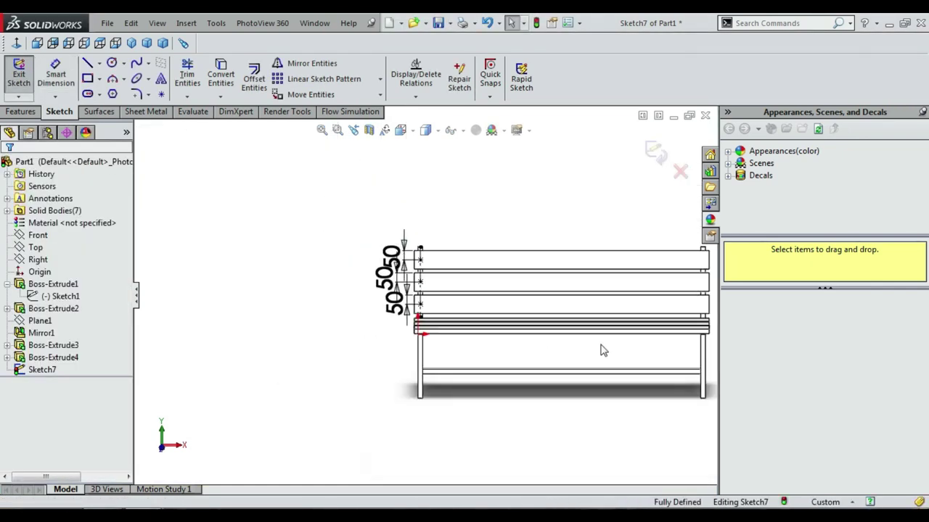
scroll(639, 286, "down", 3)
left_click(95, 63)
left_click(109, 91)
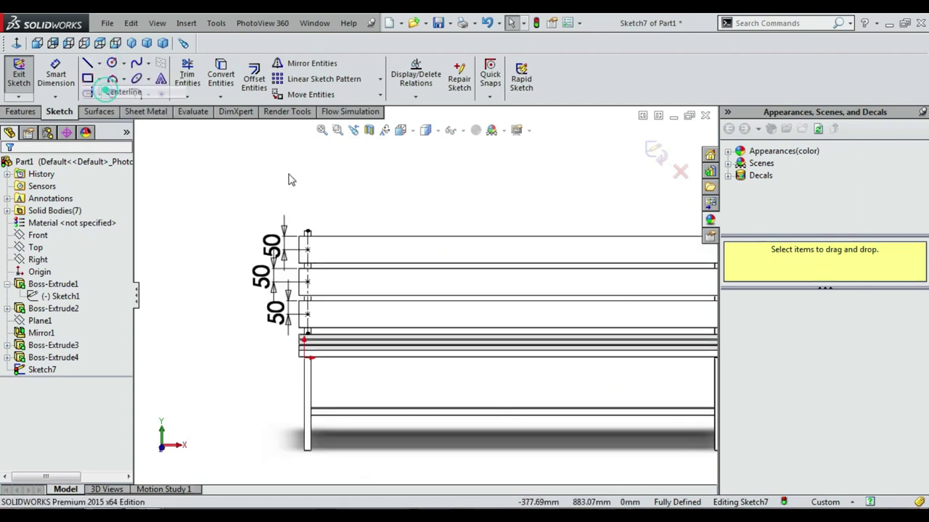
left_click(513, 236)
- Finish the middle centerline, mirror the left-end hole points onto the right end, and close the sketch
left_click(513, 301)
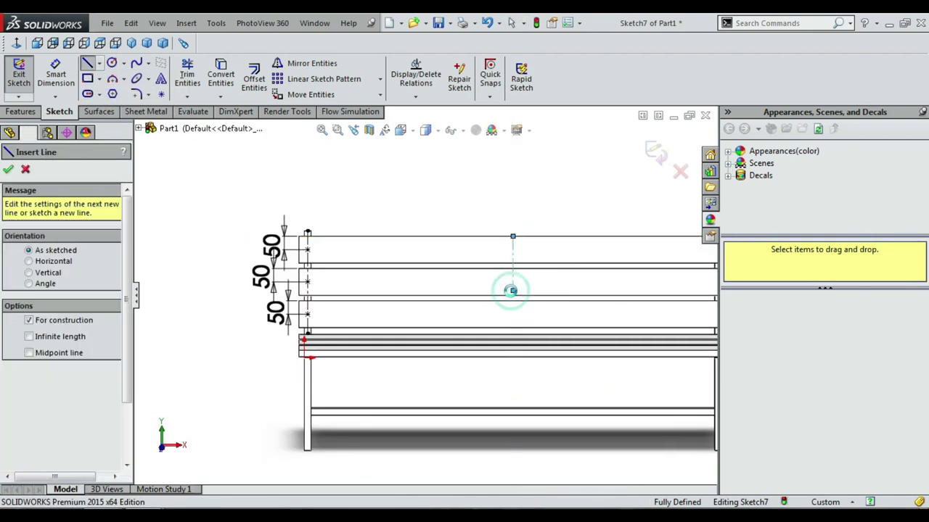
key("Escape")
scroll(475, 254, "up", 3)
left_click_drag(282, 190, 338, 312)
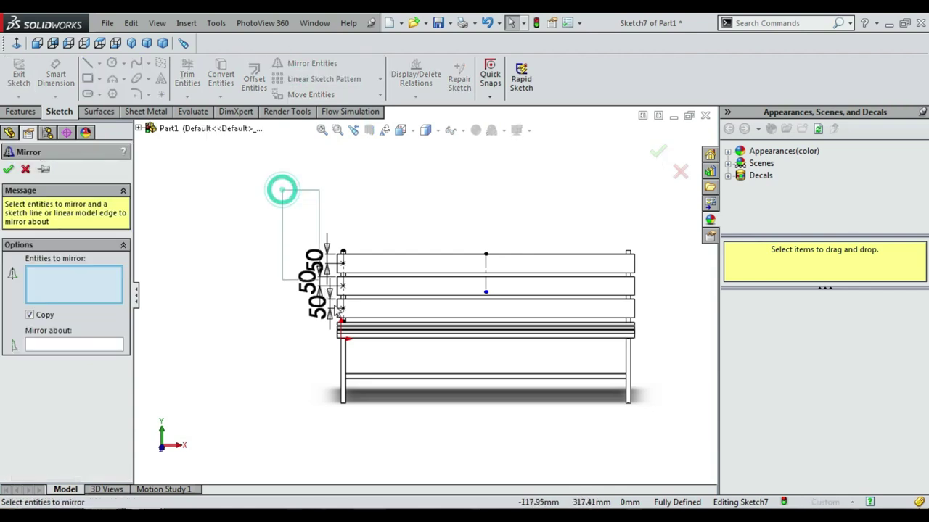
left_click(113, 346)
left_click(486, 263)
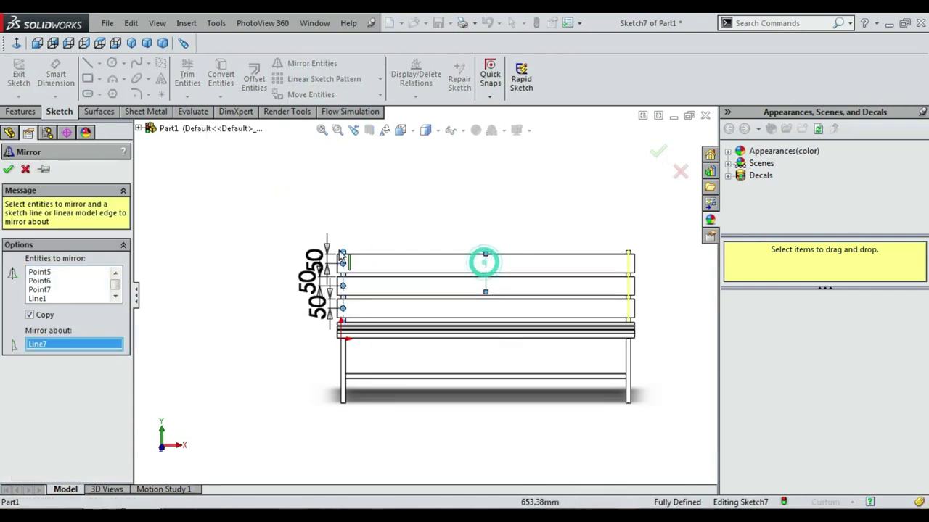
left_click(8, 170)
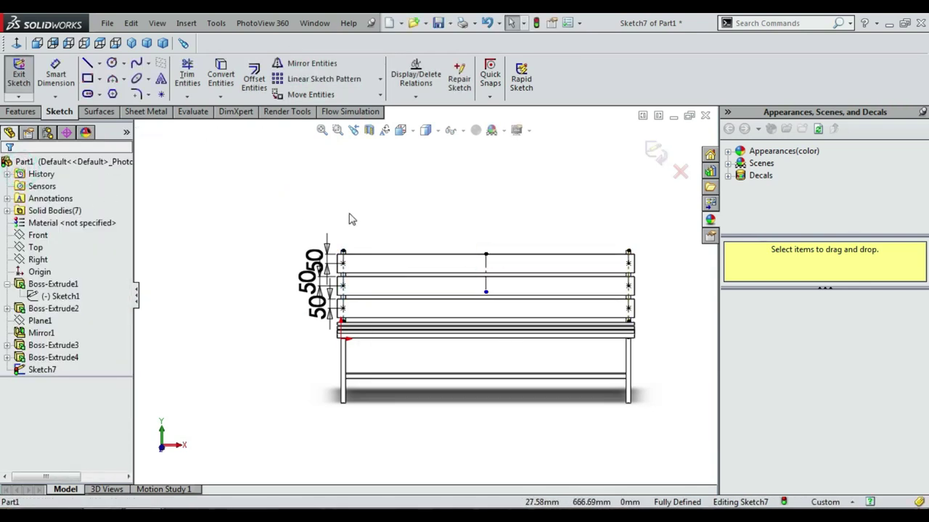
left_click(653, 154)
- Orbit to a frontal isometric view and select the rear seat slat face
right_click(608, 170)
left_click(628, 222)
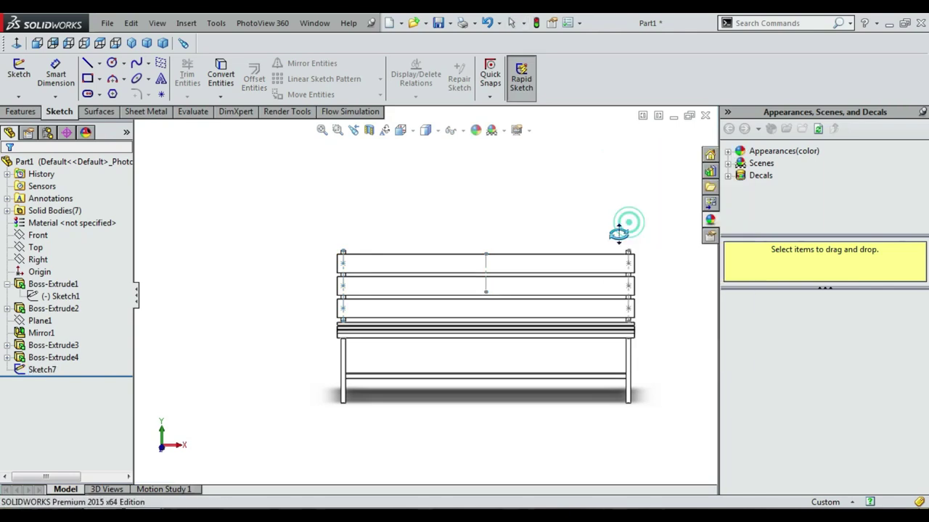
mouse_move(618, 232)
left_mouse_down()
mouse_move(587, 269)
mouse_move(588, 291)
left_mouse_up()
left_click_drag(623, 377, 595, 371)
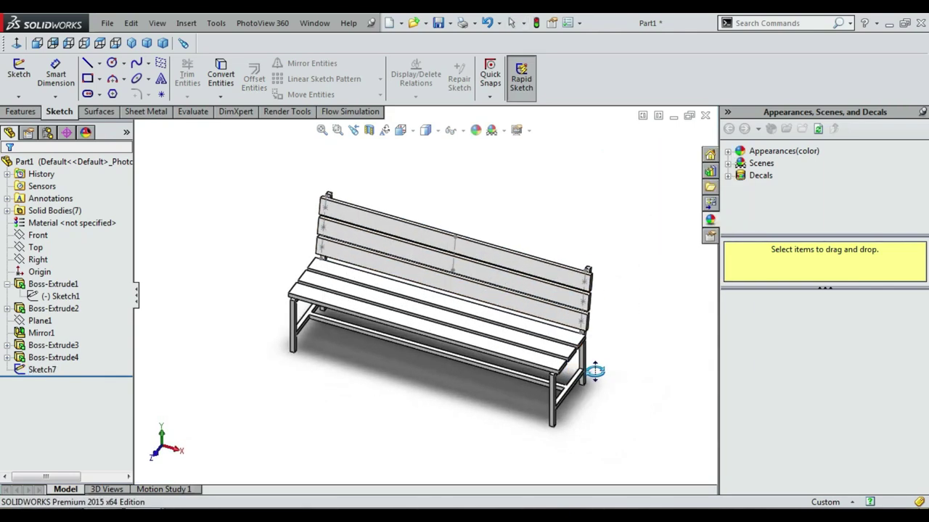
key("Escape")
left_click(355, 290)
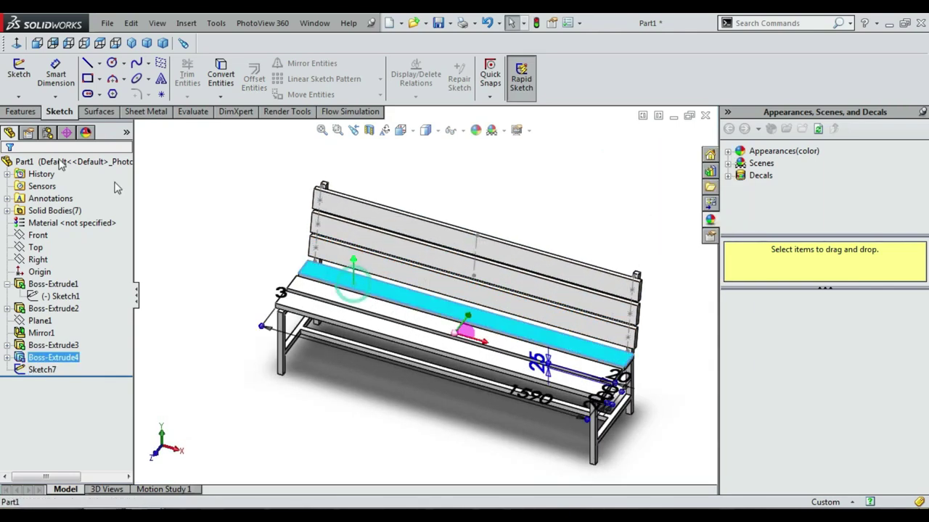
- Start a sketch on the slat face and draw a left-end vertical centerline up to the top slat
left_click(26, 81)
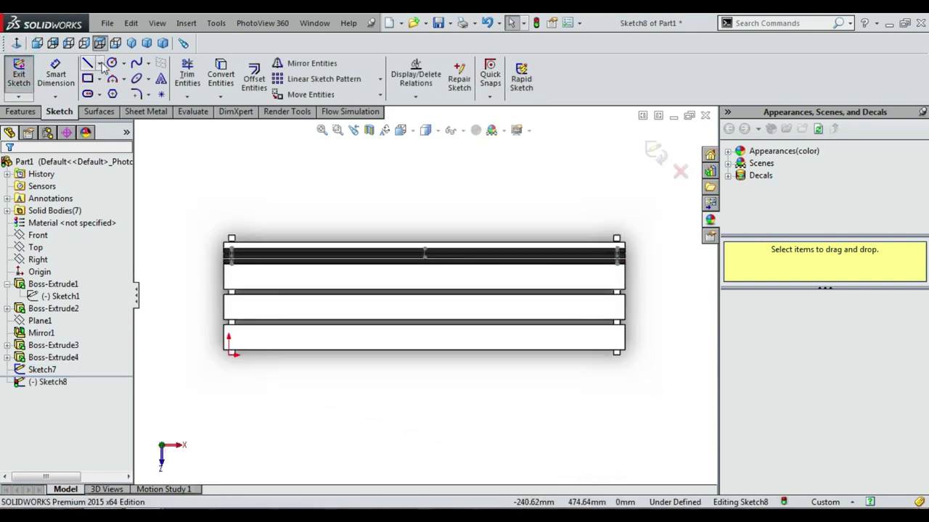
left_click(99, 63)
left_click(116, 91)
scroll(244, 338, "down", 3)
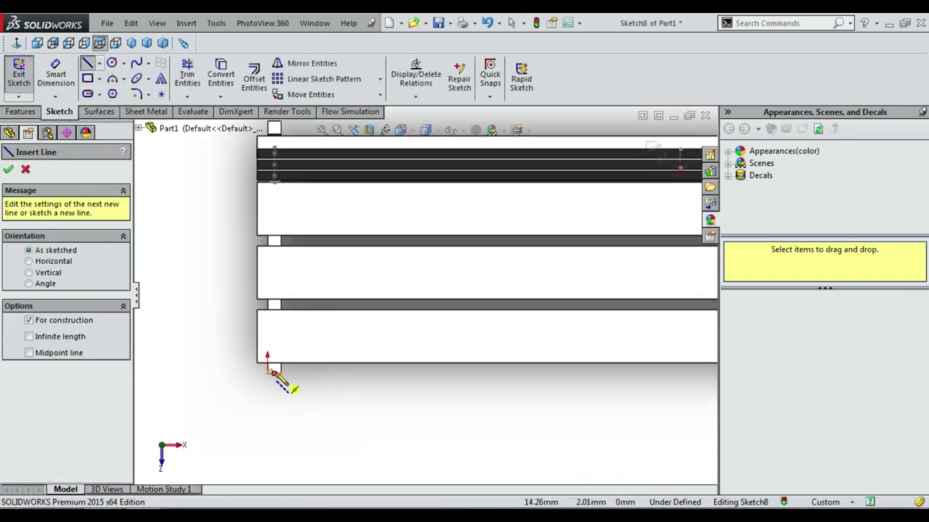
left_click(274, 371)
left_click(274, 182)
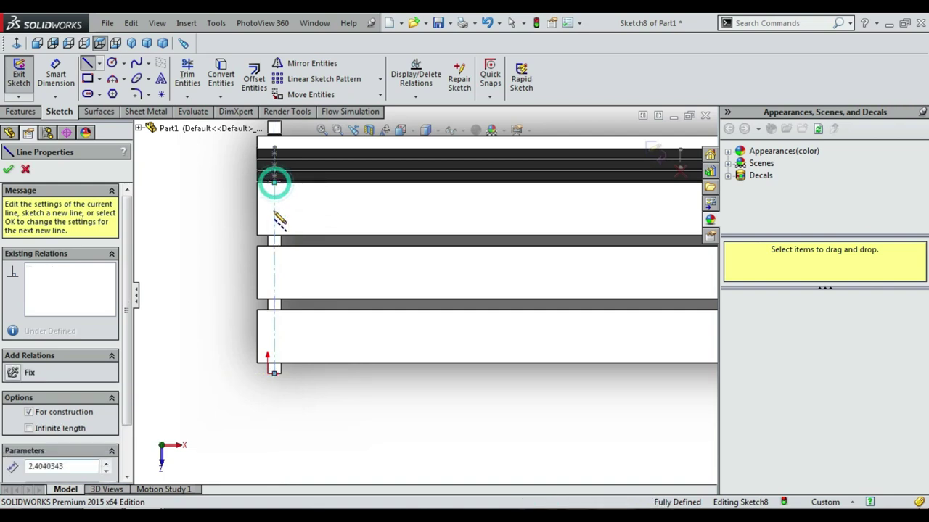
key("Escape")
key("Escape")
- Place hole points along the left-end centerline
scroll(214, 210, "down", 2)
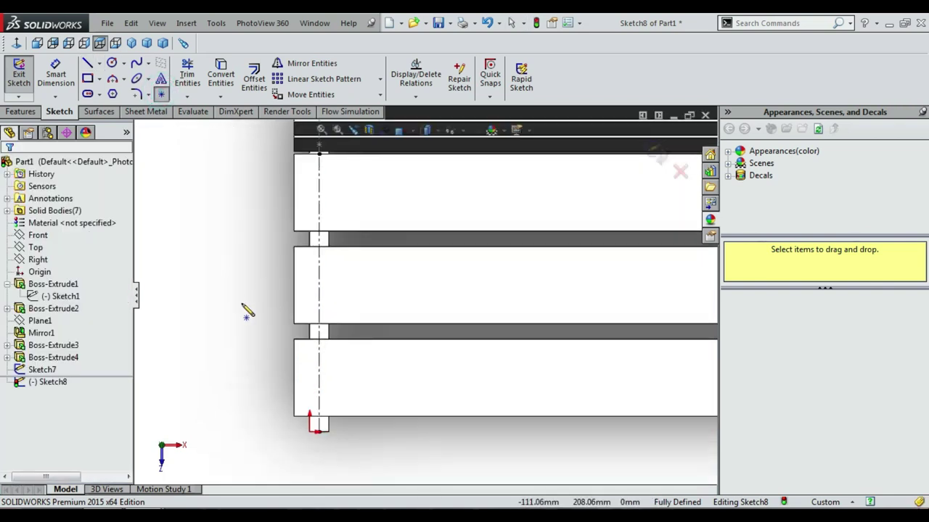
left_click(318, 385)
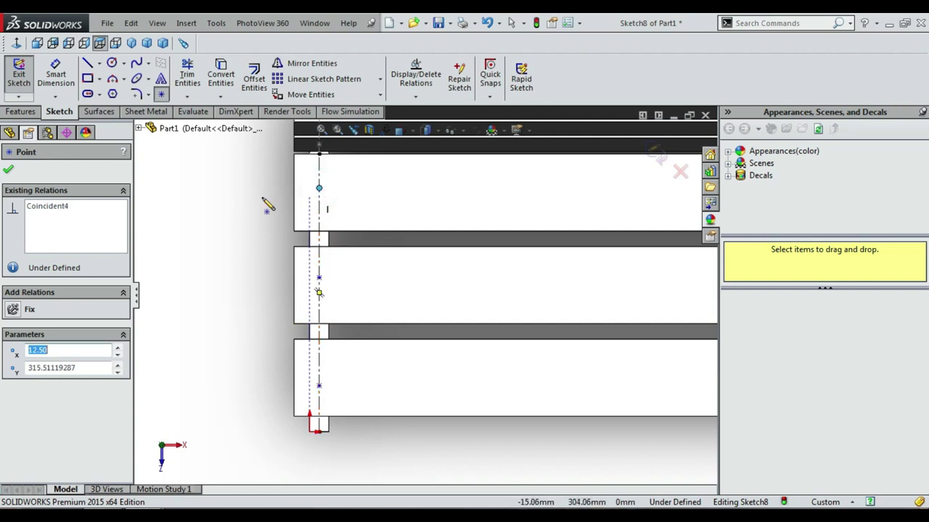
key("Escape")
- Dimension the lowest point 50 mm from the bottom slat edge
scroll(303, 371, "down", 1)
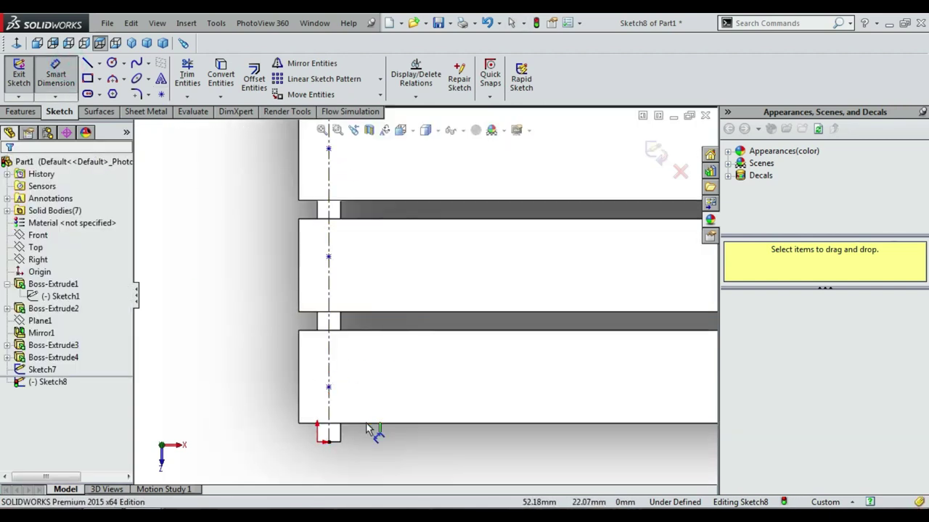
left_click(367, 424)
left_click(327, 388)
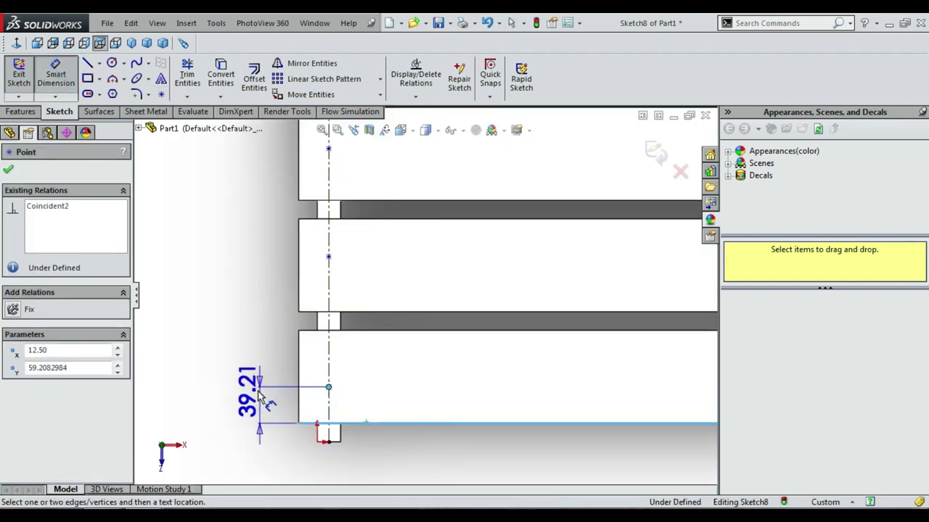
left_click(259, 395)
type("50")
key("Return")
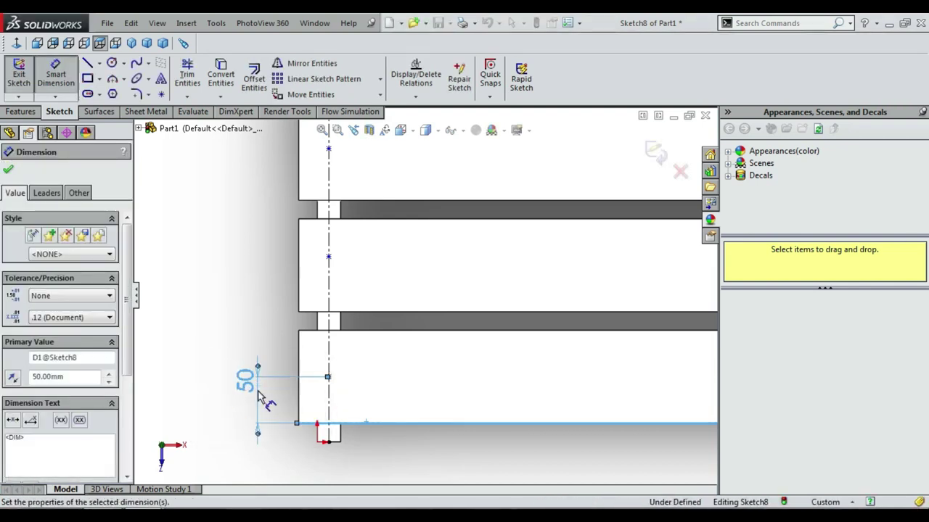
- Dimension the middle and top points each 50 mm from their slat edges
left_click(365, 222)
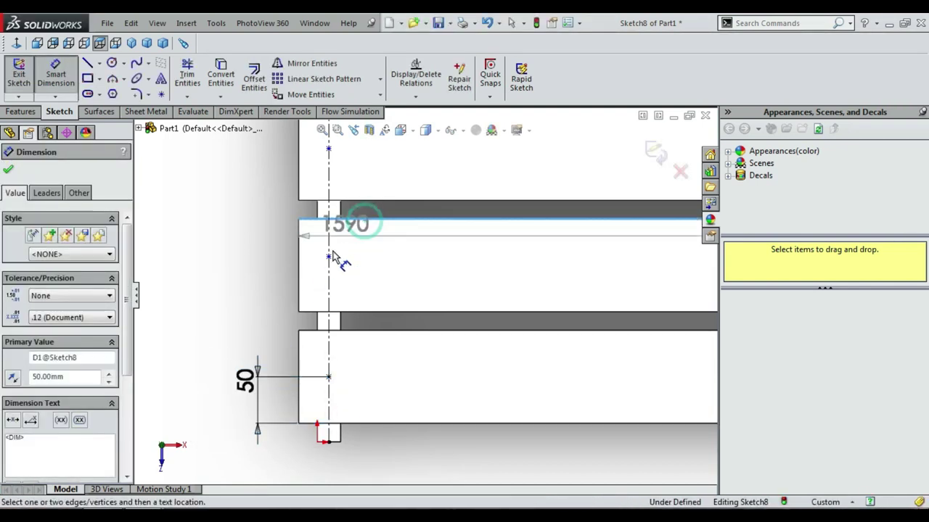
left_click(328, 260)
left_click(325, 251)
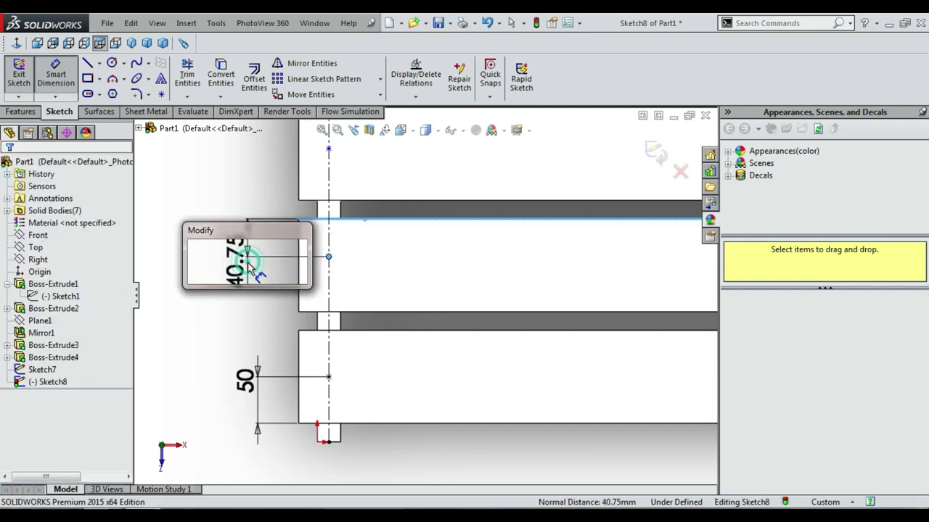
type("50")
key("Return")
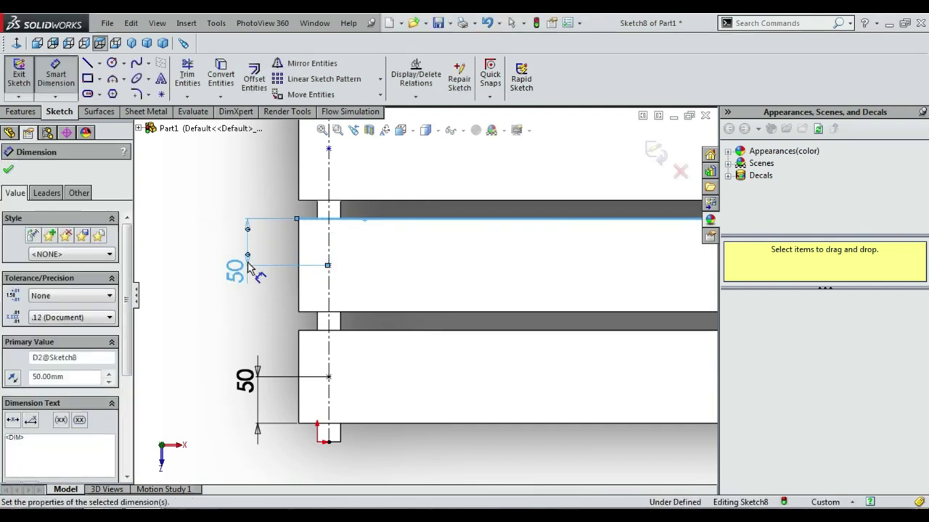
left_click(376, 232)
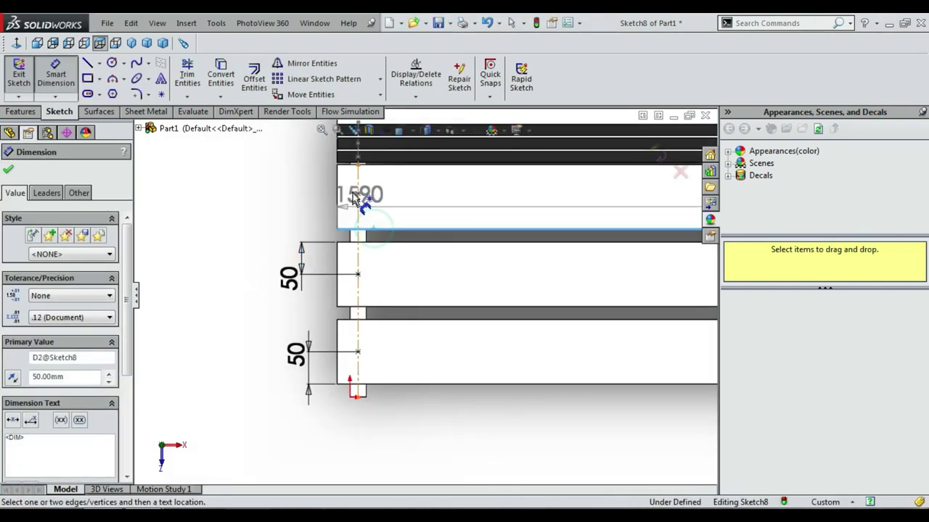
left_click(358, 193)
left_click(277, 200)
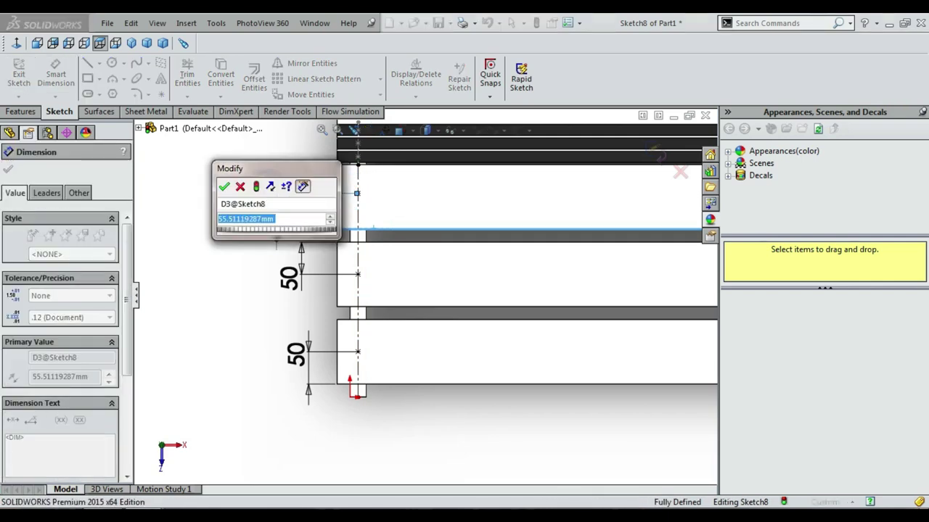
key("Return")
key("Escape")
scroll(464, 246, "up", 3)
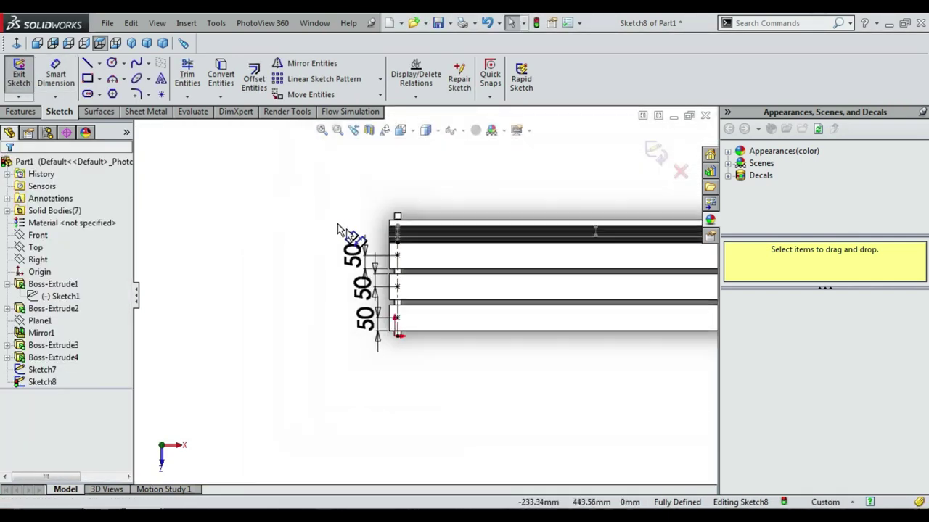
- Draw a mid-bench centerline, mirror the left points and centerline across it, and exit the sketch
left_click(98, 64)
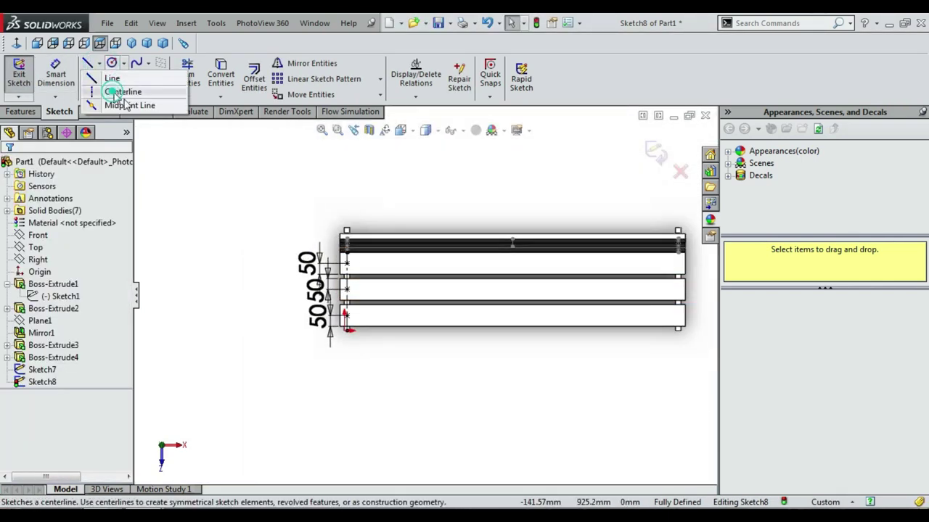
left_click(116, 90)
left_click(512, 327)
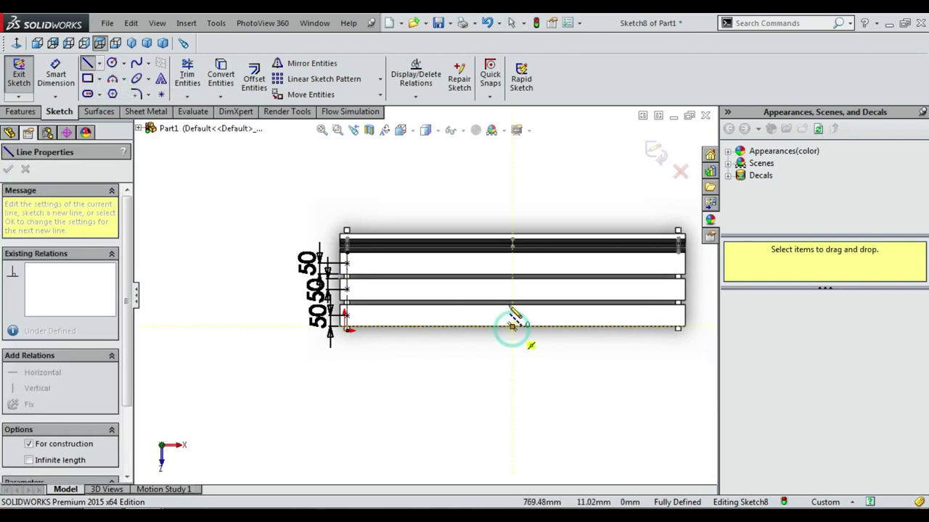
left_click(512, 300)
key("Escape")
left_click(290, 63)
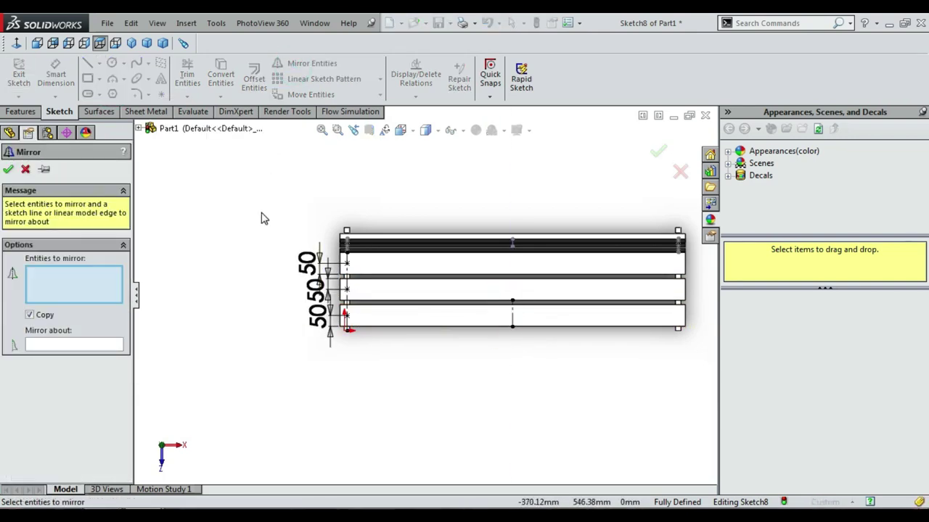
left_click_drag(391, 385, 389, 381)
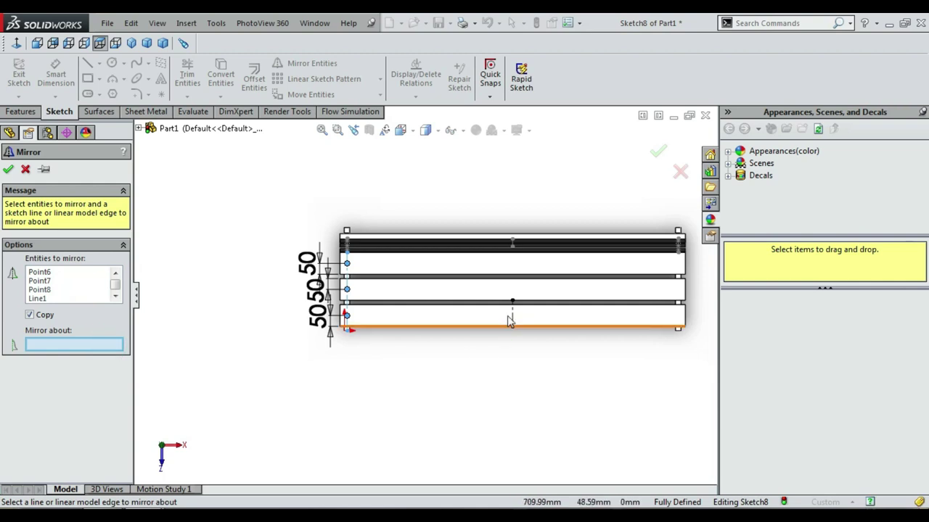
left_click(510, 320)
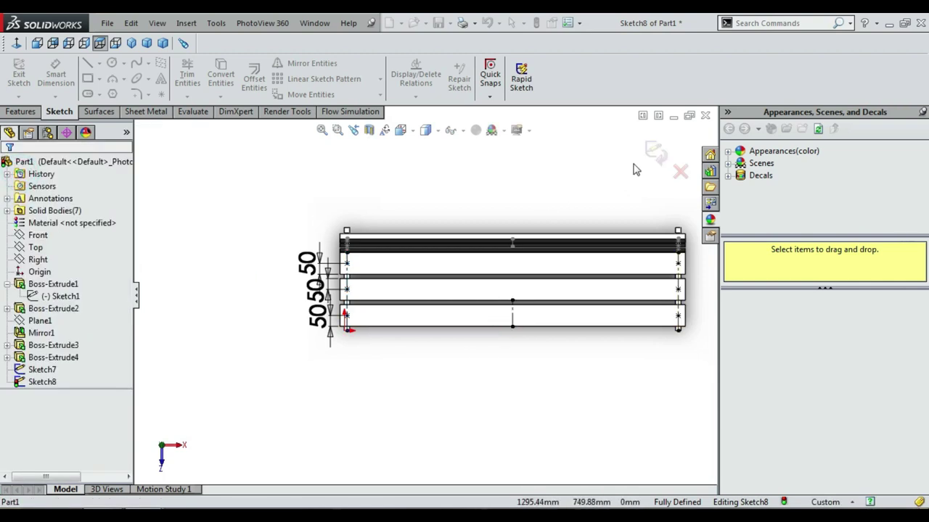
left_click(652, 149)
- Orbit the bench to an isometric angle and open Hole Wizard positioning across multiple faces
right_click(602, 182)
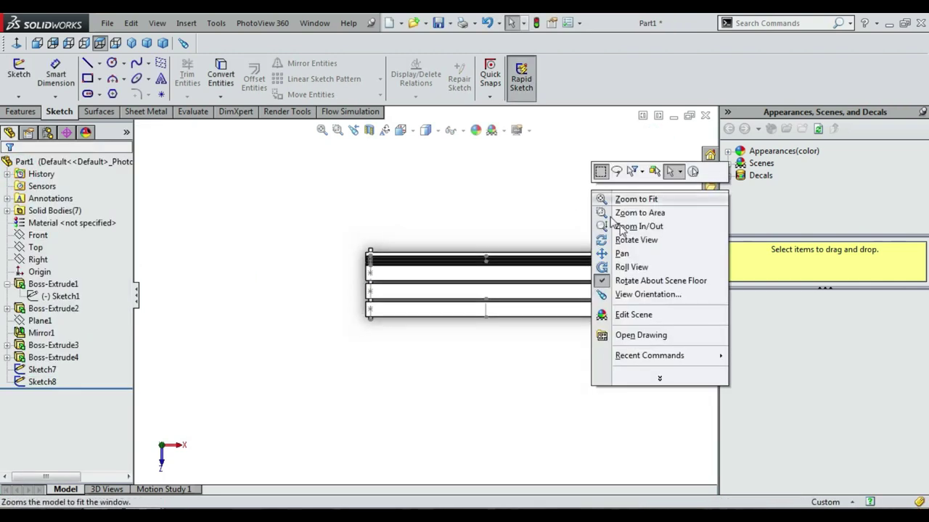
left_click(636, 240)
left_click_drag(518, 232, 545, 203)
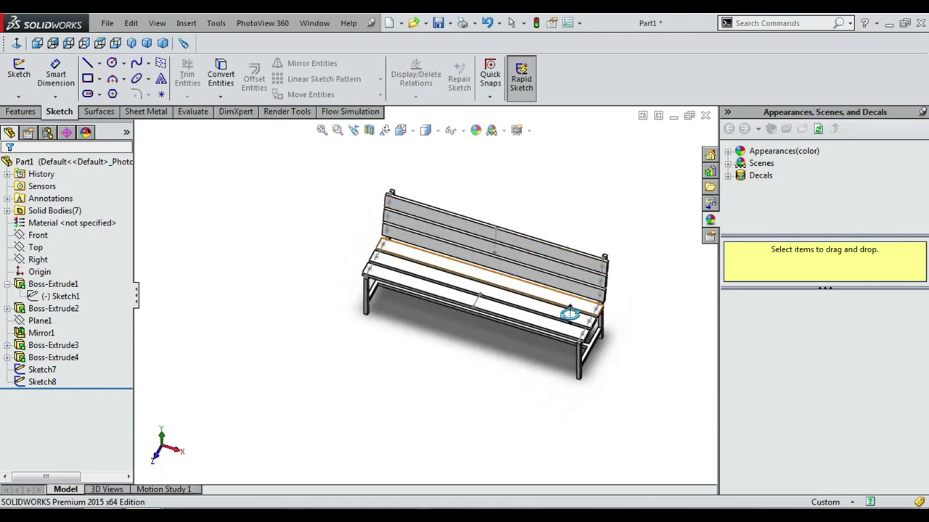
left_click_drag(569, 313, 525, 193)
right_click(524, 189)
left_click(556, 237)
left_click_drag(556, 234, 556, 213)
left_click(238, 79)
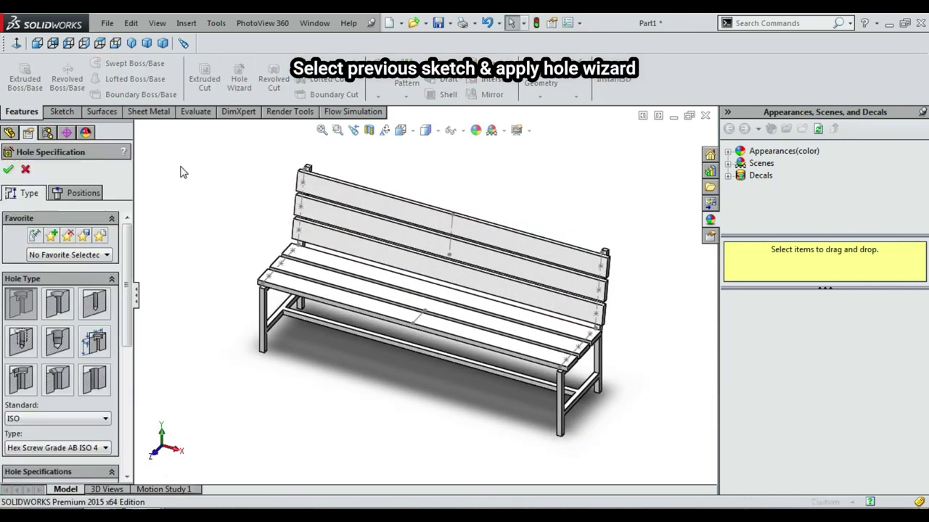
left_click_drag(127, 242, 131, 285)
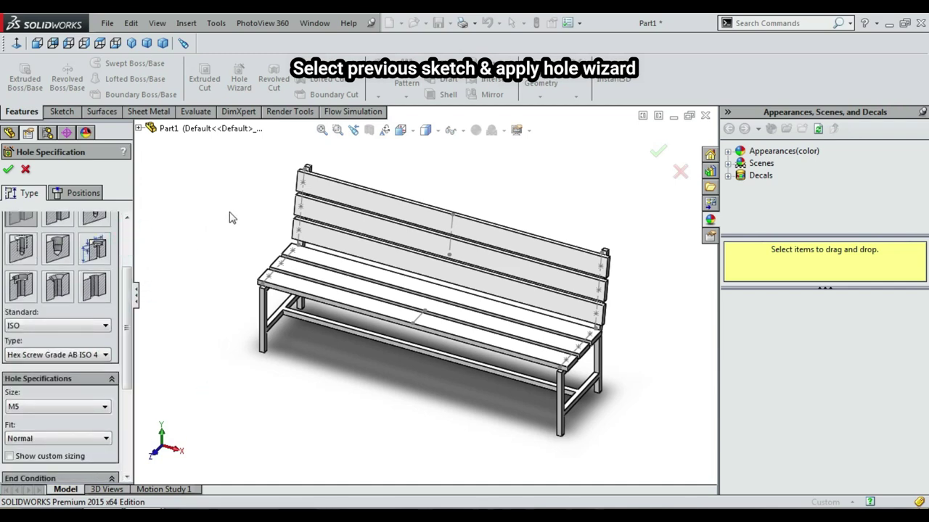
scroll(307, 173, "down", 3)
left_click(92, 193)
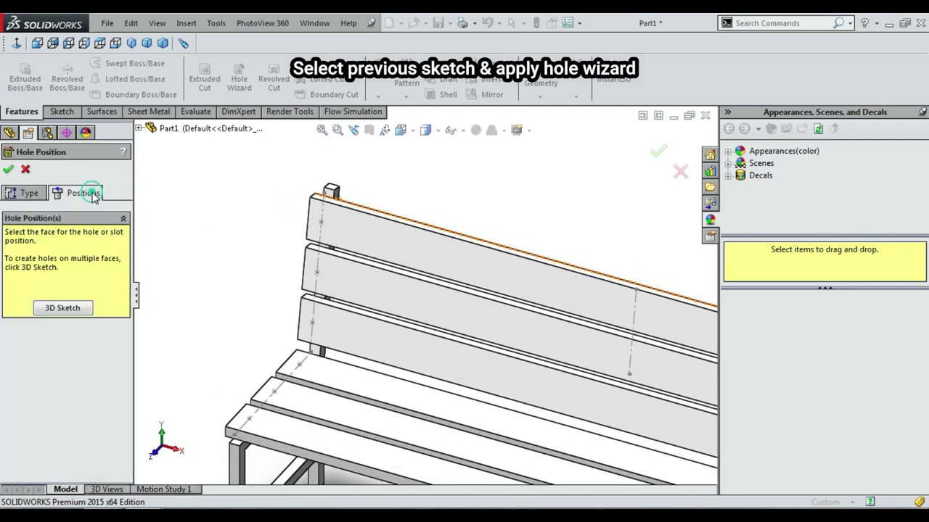
left_click(64, 308)
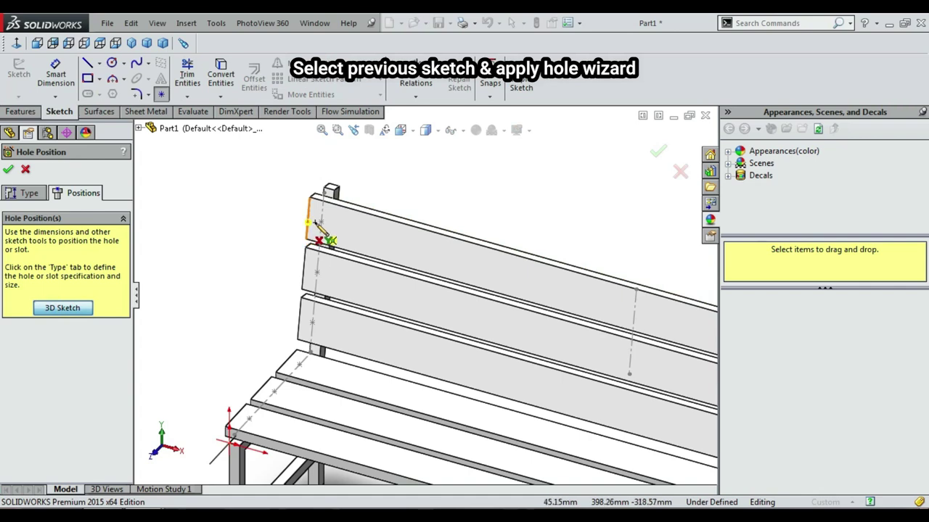
- Place hole points on a back slat, the middle seat slat and the front seat slat
left_click(317, 272)
scroll(312, 327, "up", 5)
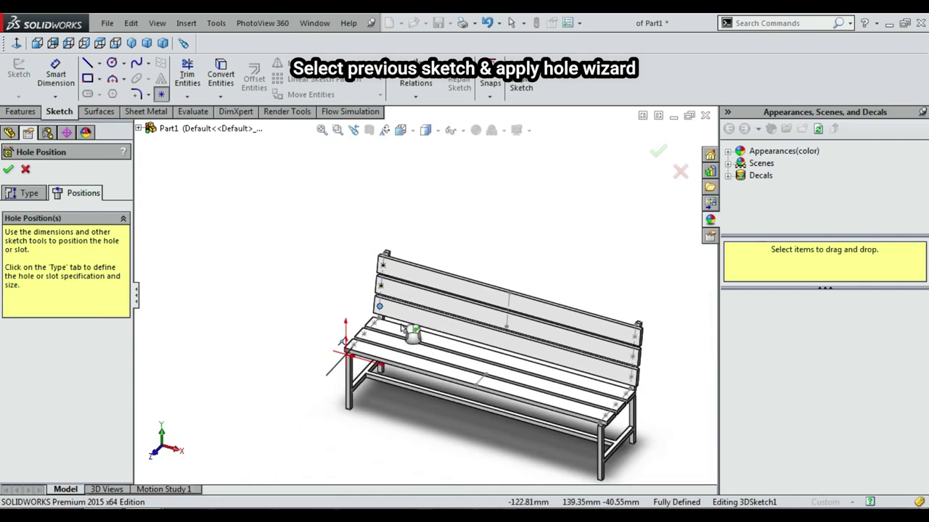
mouse_move(409, 327)
middle_mouse_down()
mouse_move(535, 352)
mouse_move(576, 341)
middle_mouse_up()
scroll(575, 326, "down", 5)
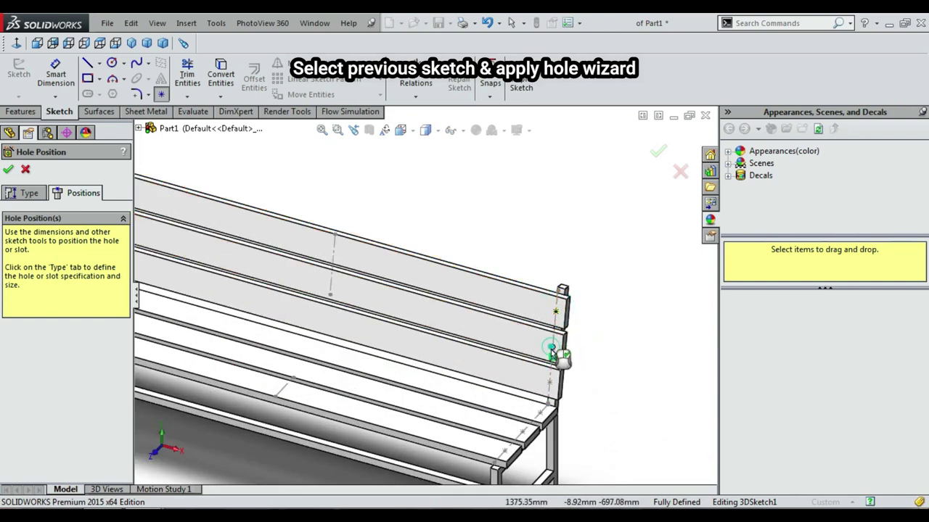
key("f")
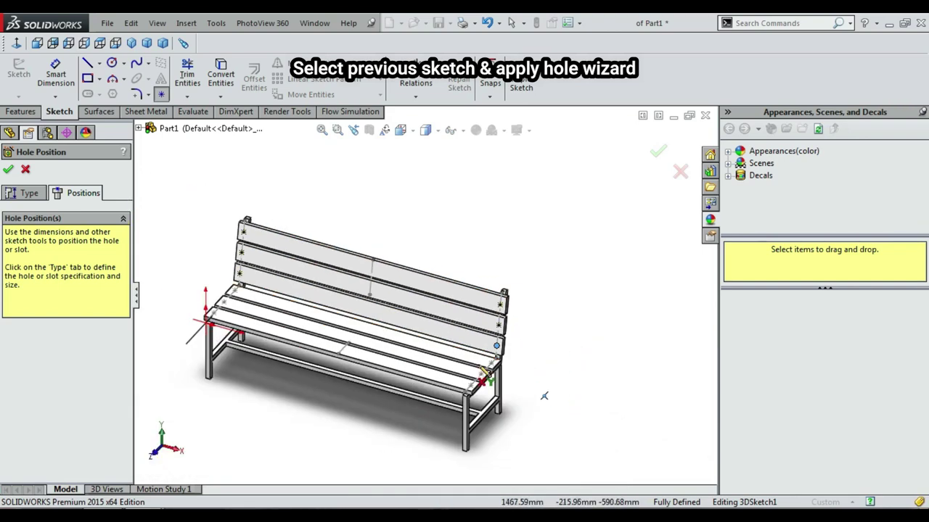
scroll(277, 296, "down", 3)
scroll(250, 314, "down", 3)
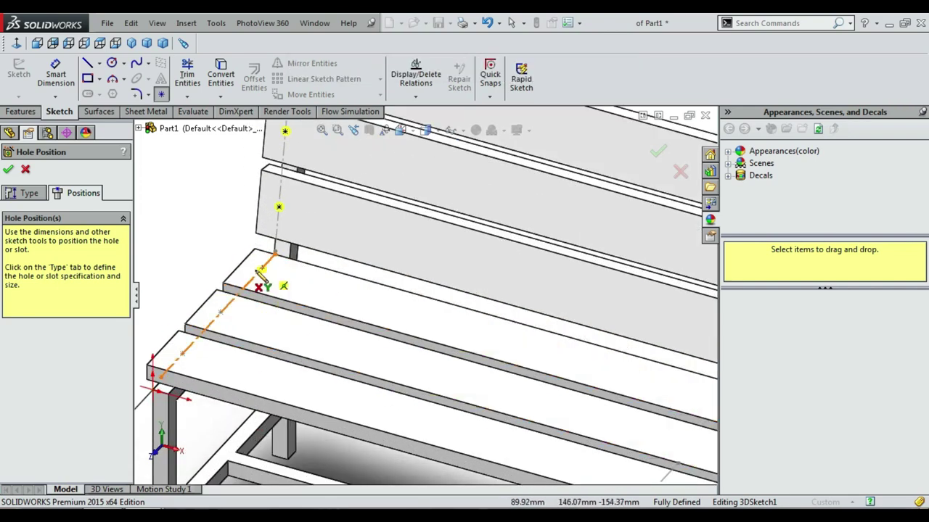
left_click(259, 273)
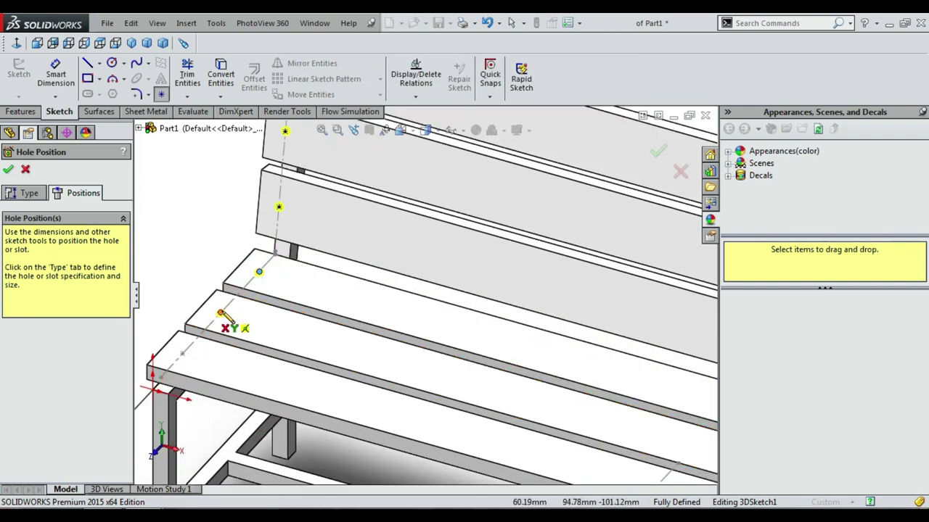
left_click(221, 312)
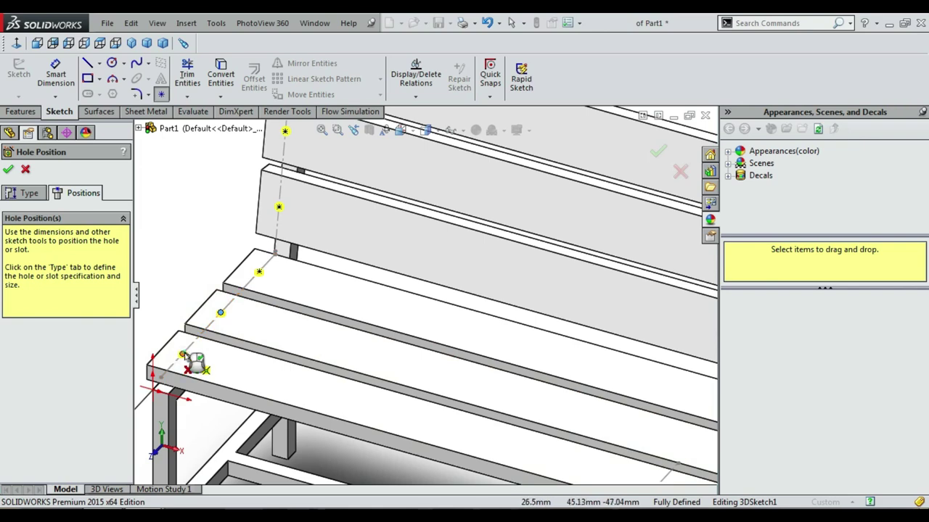
- Confirm the positions to cut the CBORE for M5 Hex Head Cap holes
scroll(304, 356, "up", 3)
scroll(477, 353, "up", 2)
scroll(549, 356, "up", 2)
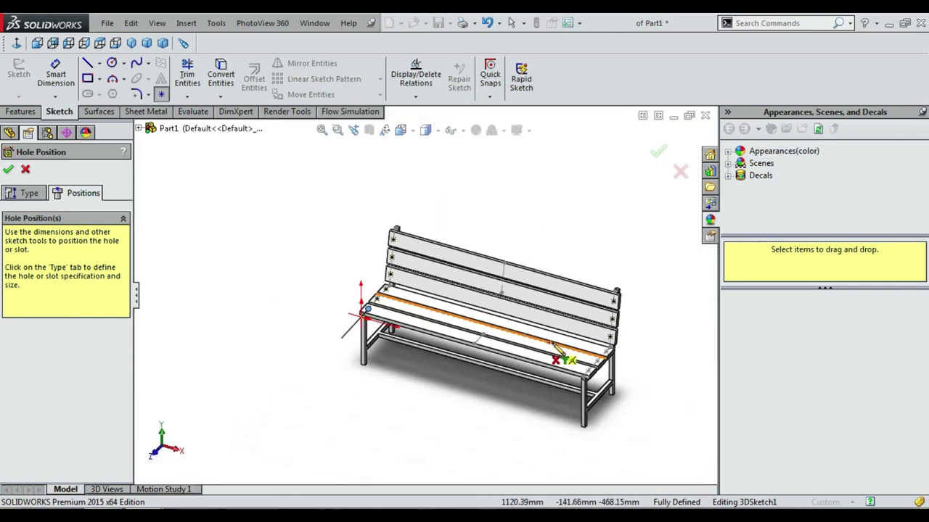
scroll(555, 352, "down", 2)
scroll(608, 354, "down", 3)
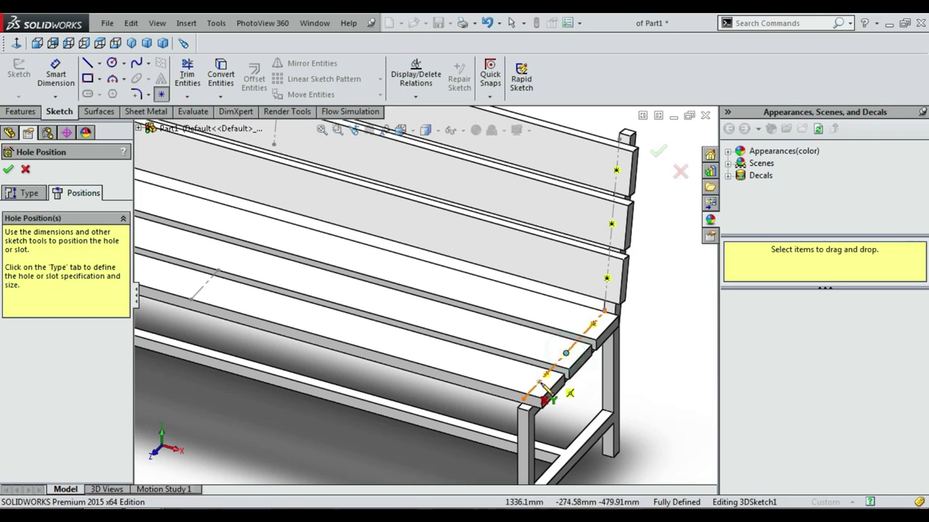
scroll(457, 276, "up", 2)
scroll(457, 275, "up", 3)
left_click(9, 169)
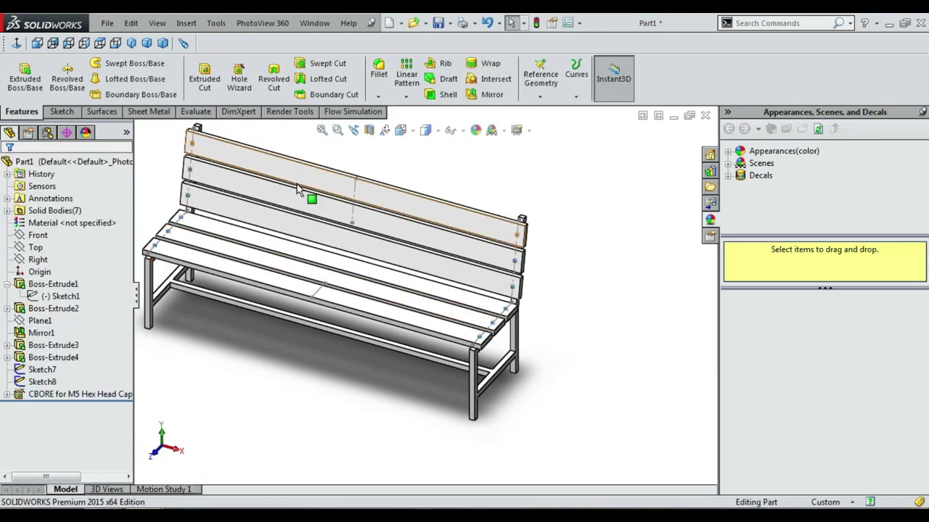
scroll(298, 188, "down", 2)
scroll(308, 199, "down", 2)
scroll(323, 217, "down", 2)
scroll(333, 231, "down", 1)
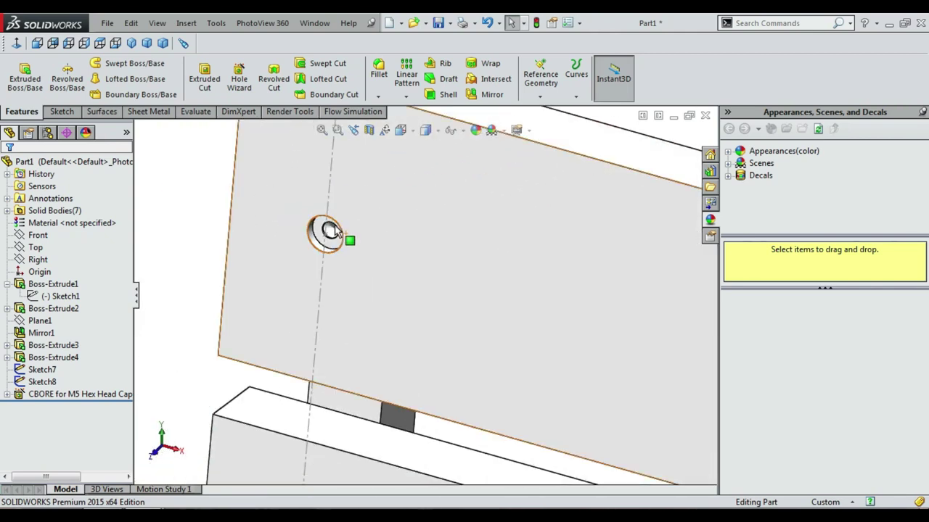
scroll(362, 240, "up", 2)
scroll(407, 286, "up", 2)
scroll(413, 418, "up", 1)
scroll(336, 343, "down", 1)
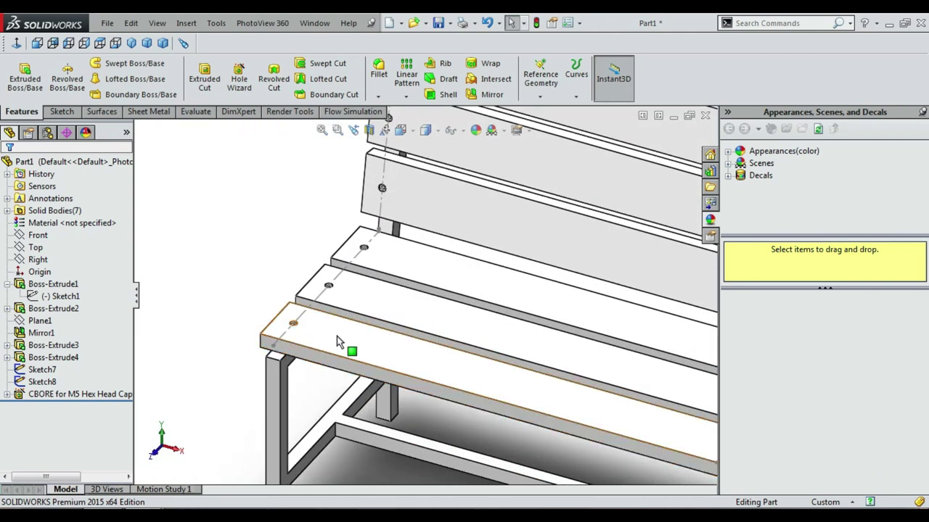
scroll(336, 343, "down", 1)
scroll(355, 323, "up", 3)
scroll(436, 315, "up", 2)
scroll(551, 323, "down", 1)
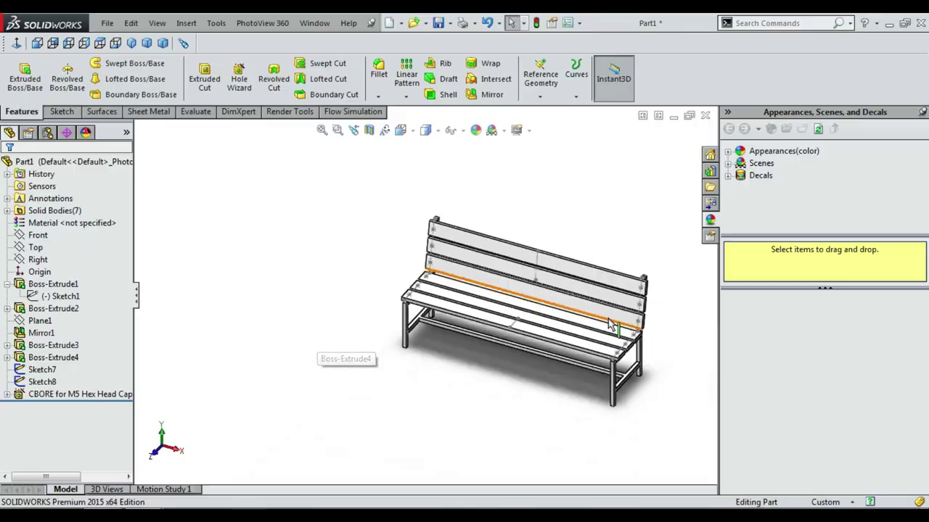
scroll(613, 327, "down", 3)
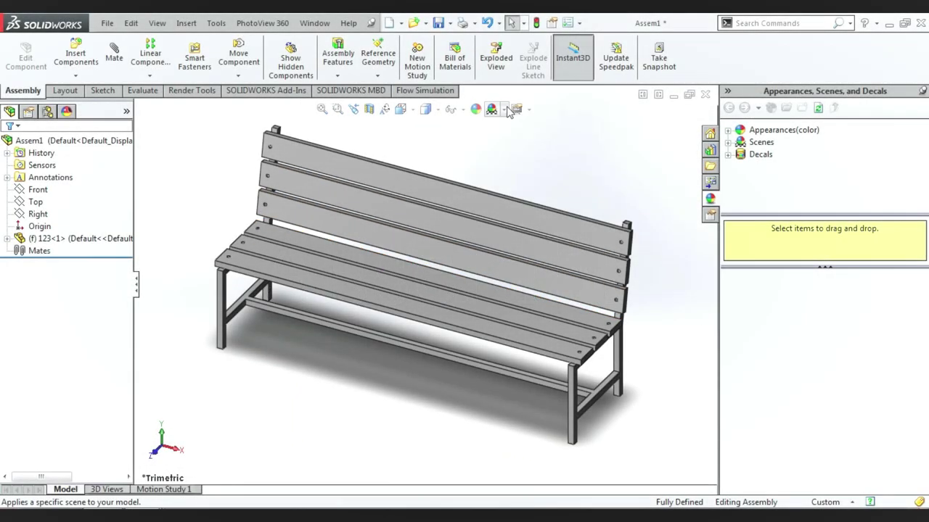
- Apply a plain white scene and launch Smart Fasteners, accepting the warning
left_click(513, 109)
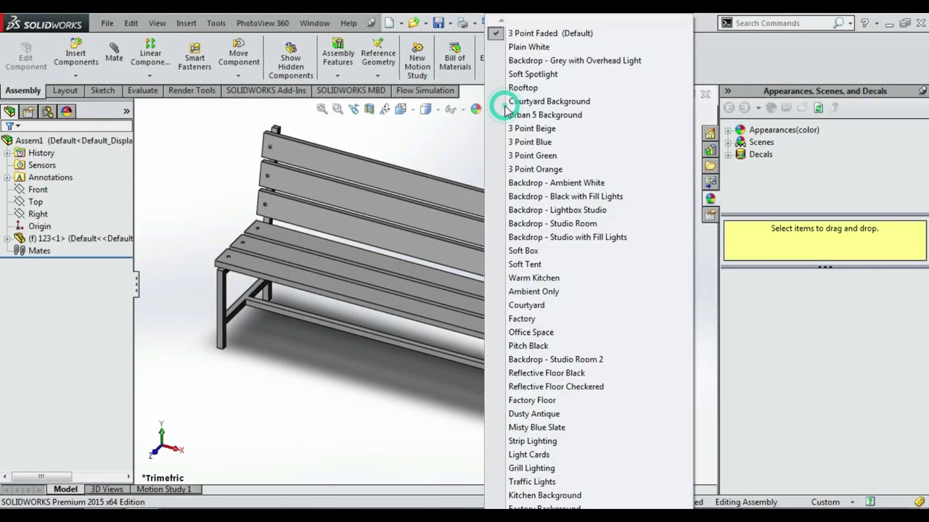
left_click(552, 60)
left_click(187, 51)
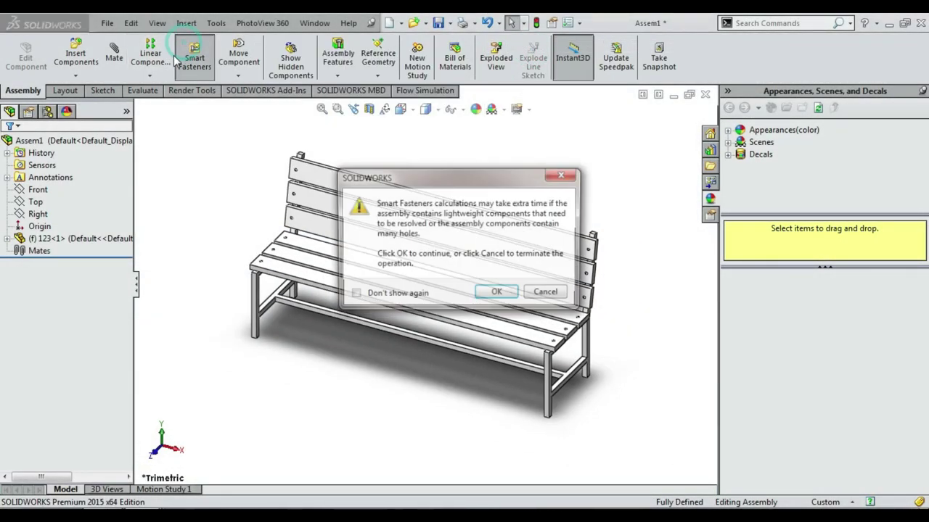
left_click(499, 293)
scroll(309, 214, "down", 2)
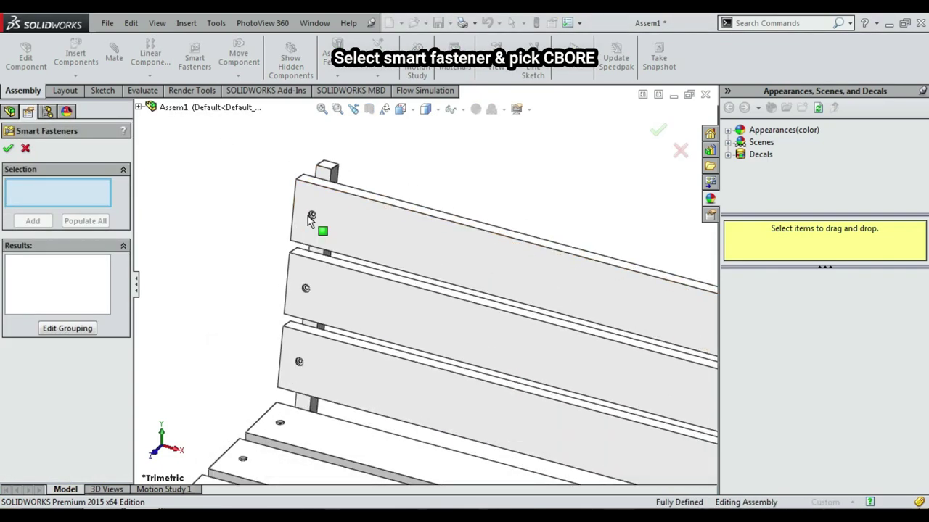
scroll(349, 236, "down", 2)
scroll(368, 244, "down", 2)
scroll(362, 246, "up", 3)
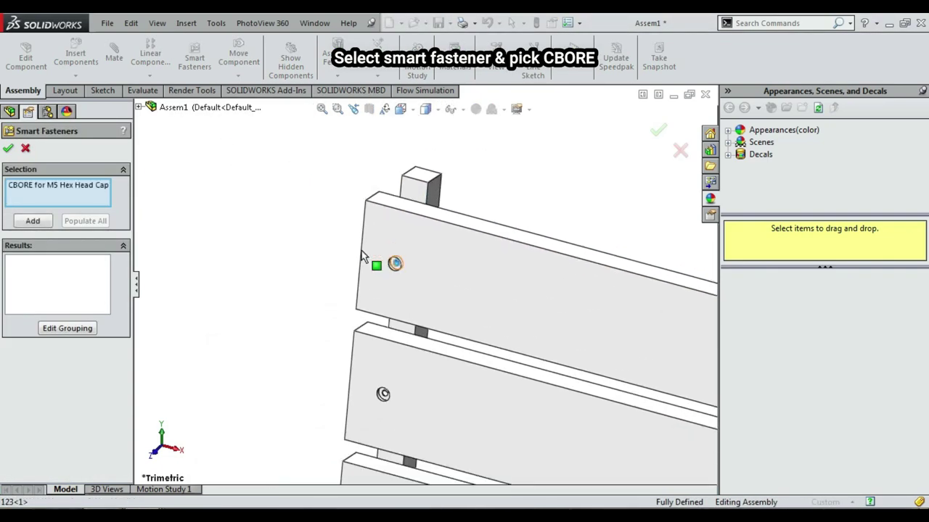
scroll(430, 410, "up", 3)
scroll(430, 411, "up", 1)
- Add M5 hex screws to the picked counterbore holes as Smart Fastener1
left_click(30, 220)
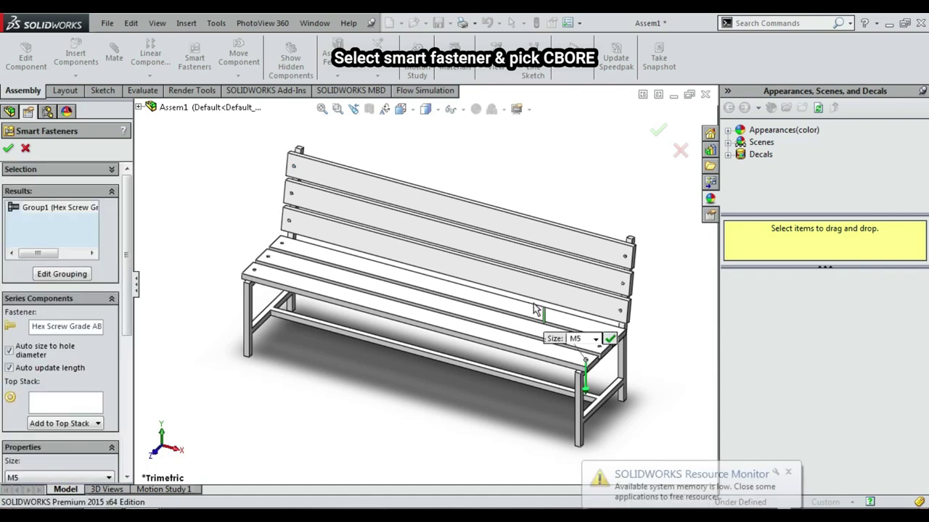
scroll(621, 282, "down", 3)
scroll(653, 272, "down", 3)
scroll(606, 256, "down", 1)
scroll(606, 255, "down", 1)
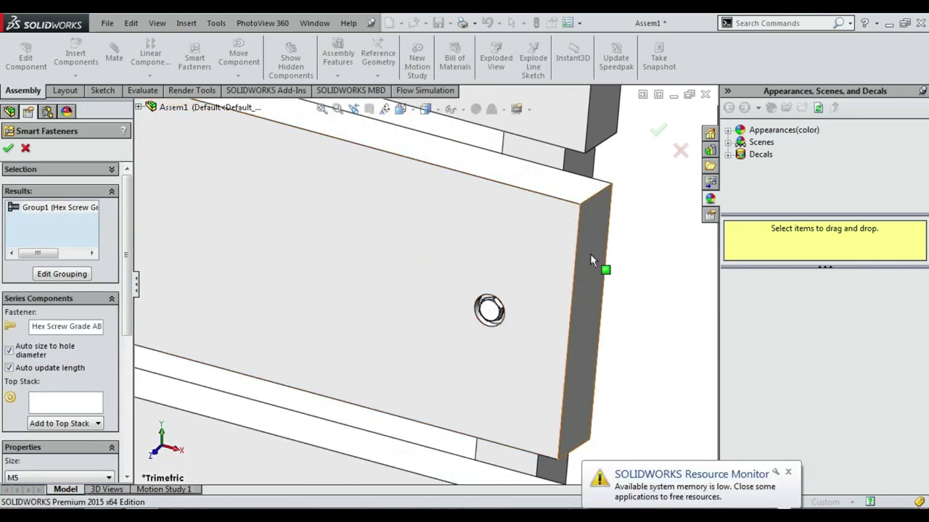
scroll(590, 257, "up", 3)
scroll(525, 263, "up", 2)
scroll(504, 265, "up", 2)
scroll(428, 272, "up", 3)
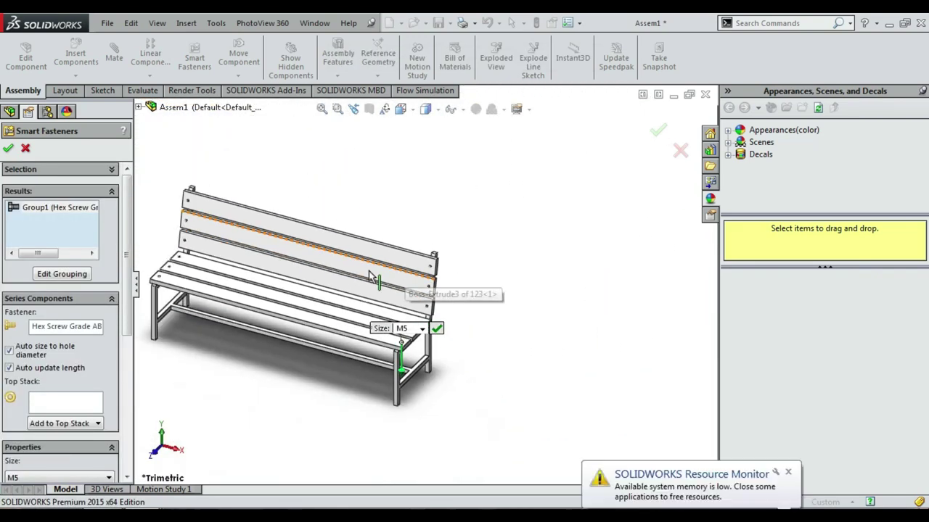
scroll(257, 279, "down", 2)
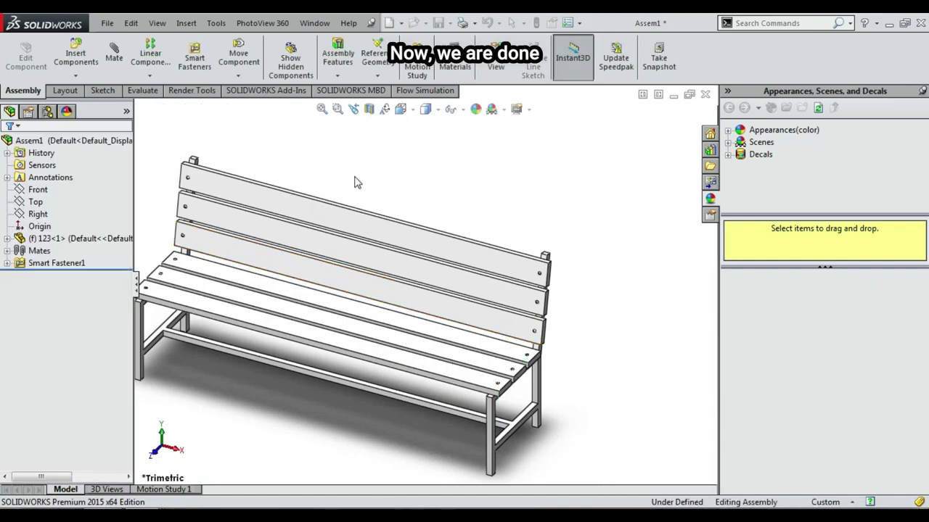
right_click(353, 176)
left_click(446, 201)
- Import 123.SLDASM into KeyShot with default settings and expand Bench in the scene tree
mouse_move(446, 201)
left_mouse_down()
mouse_move(336, 159)
mouse_move(471, 210)
left_mouse_up()
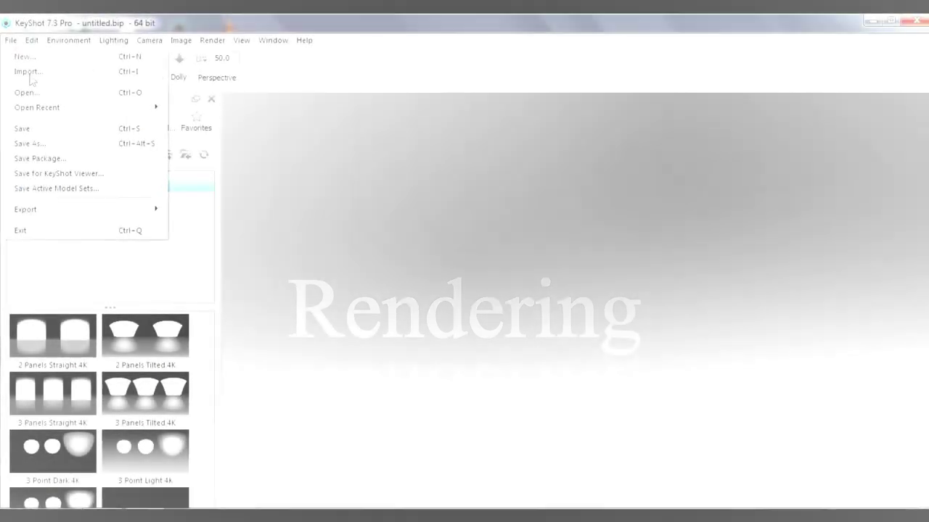
left_click(29, 73)
left_click(336, 336)
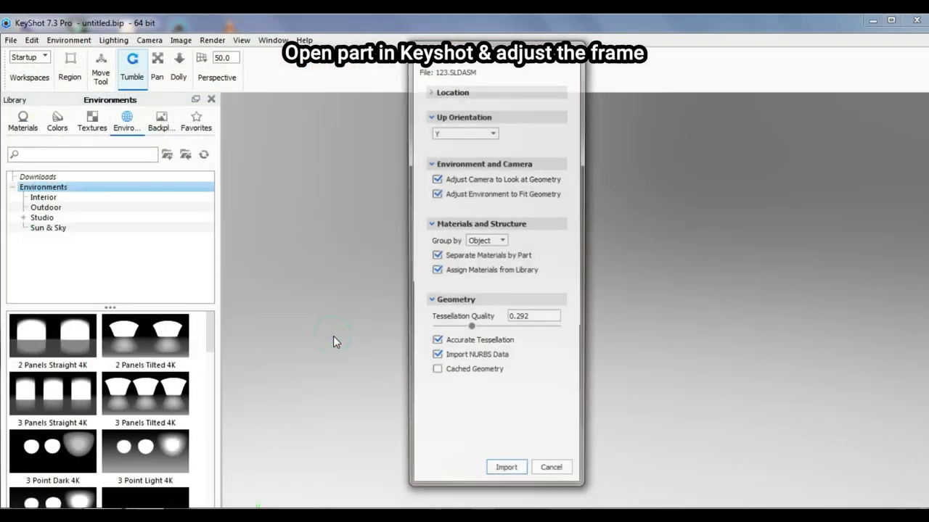
left_click(505, 467)
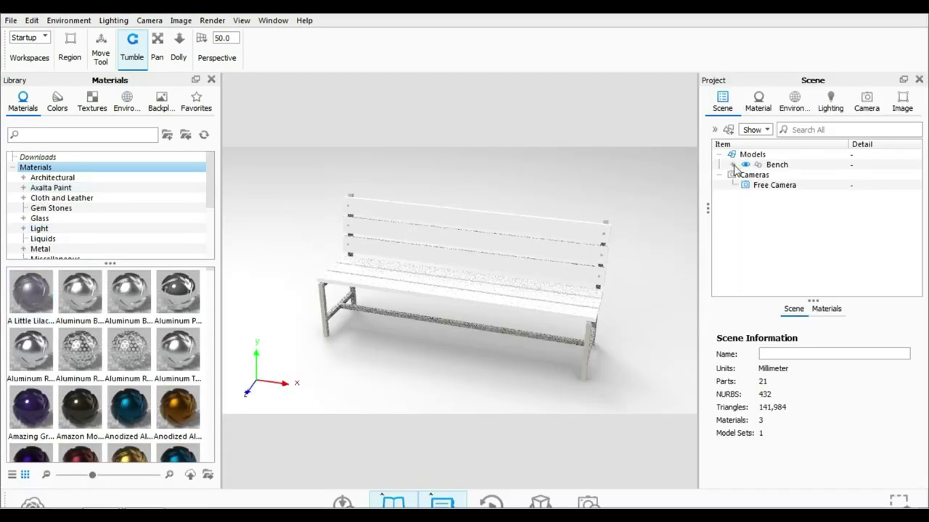
left_click(733, 165)
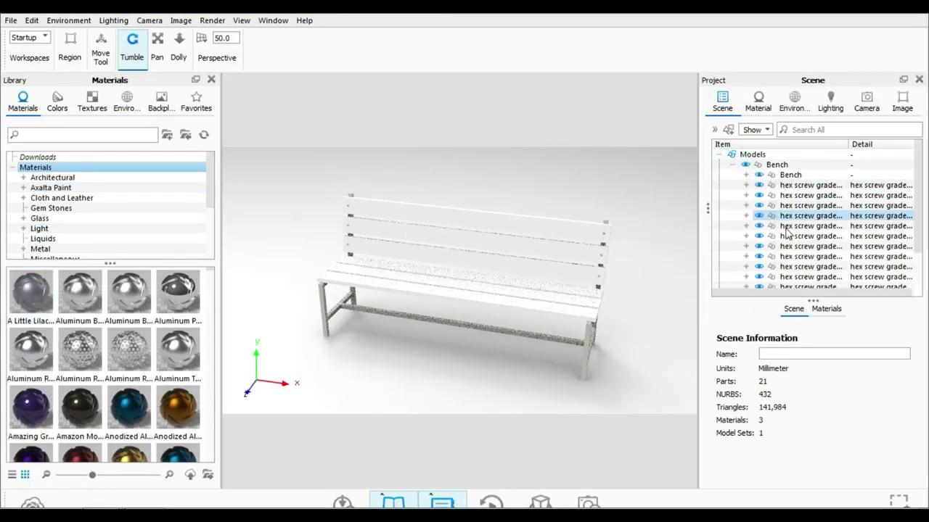
- Drag Stainless Steel Brushed Fine from the Metal library onto each hex screw row
left_click(40, 249)
scroll(57, 348, "up", 2)
scroll(57, 348, "up", 2)
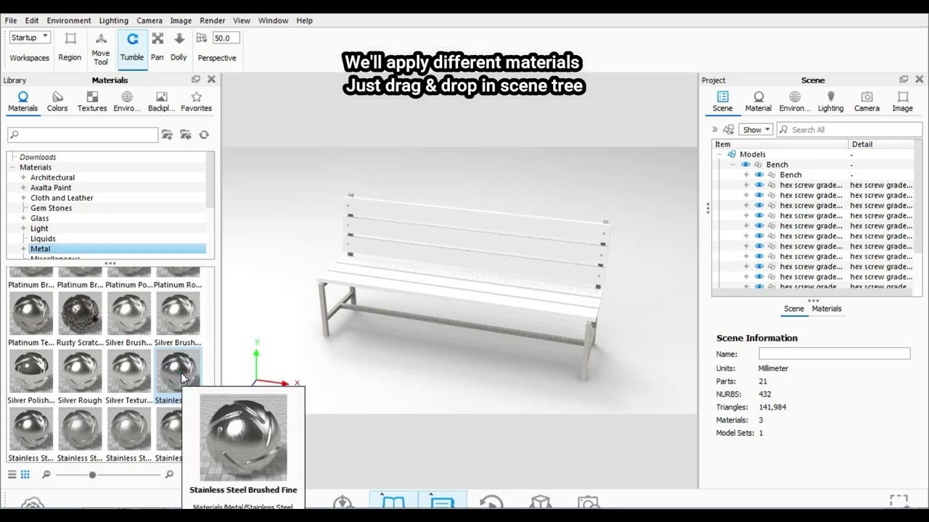
left_click_drag(181, 377, 811, 185)
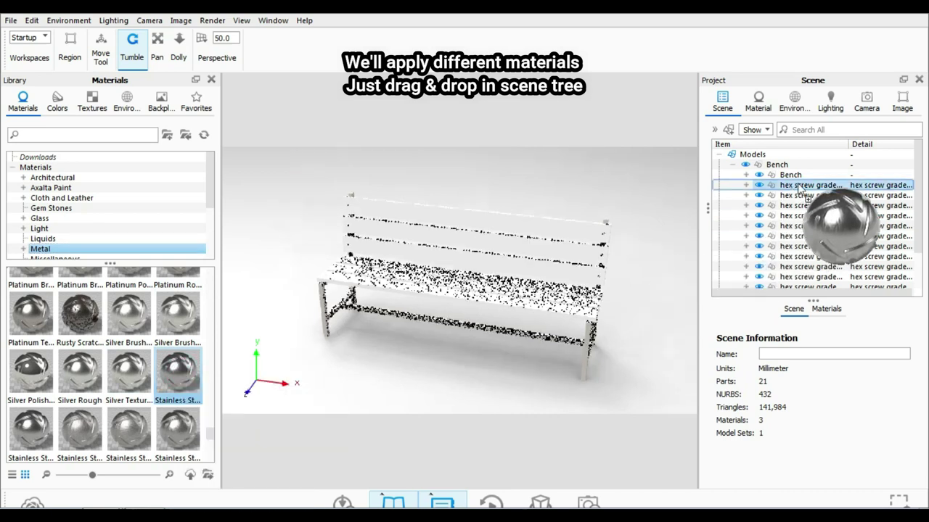
left_click_drag(176, 376, 811, 196)
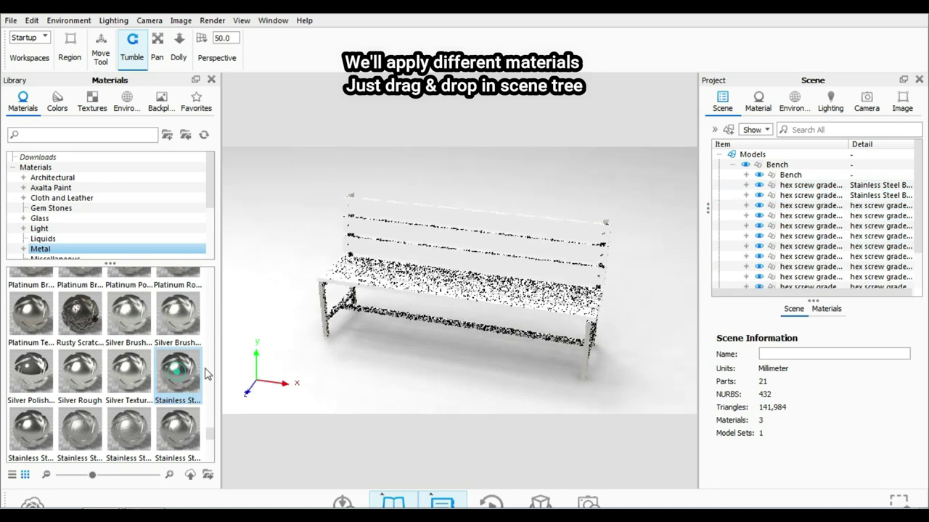
left_click_drag(177, 373, 811, 206)
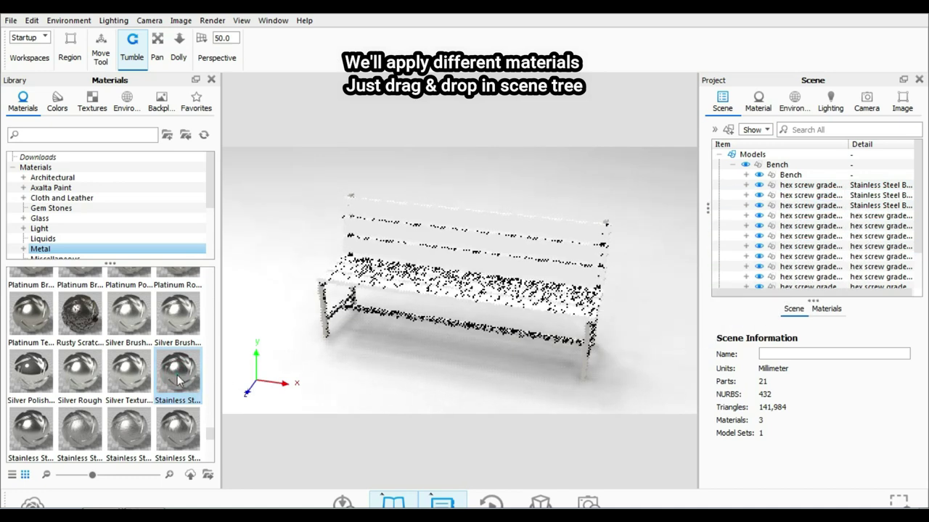
left_click_drag(177, 377, 810, 216)
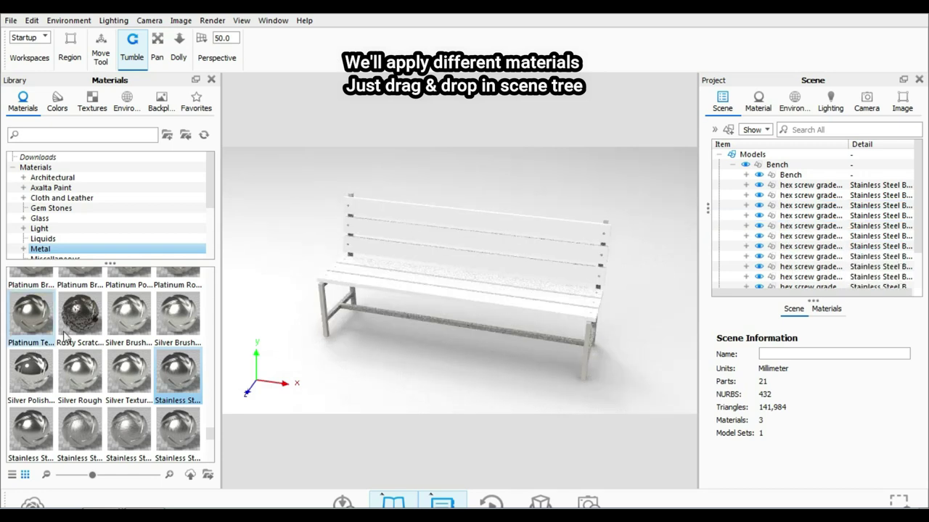
scroll(64, 335, "up", 3)
scroll(87, 371, "up", 3)
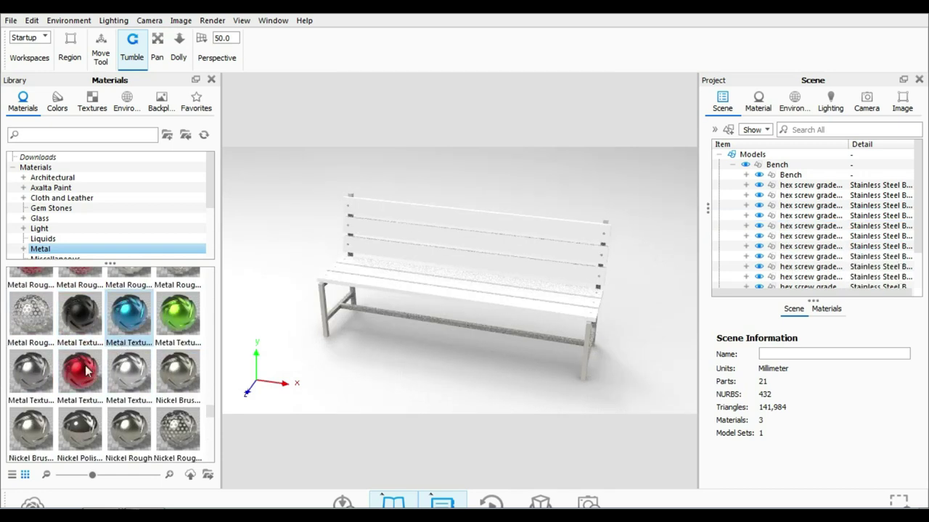
scroll(57, 347, "down", 3)
scroll(47, 352, "down", 3)
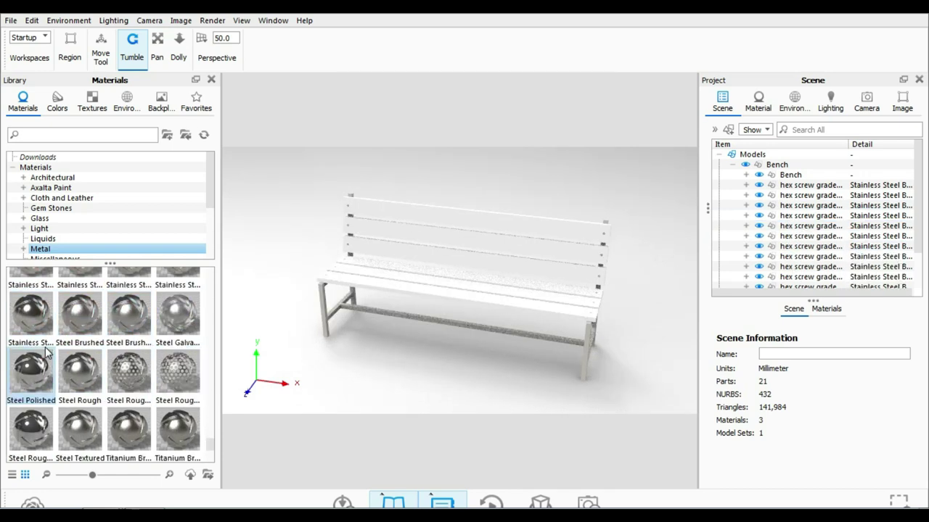
scroll(56, 348, "down", 3)
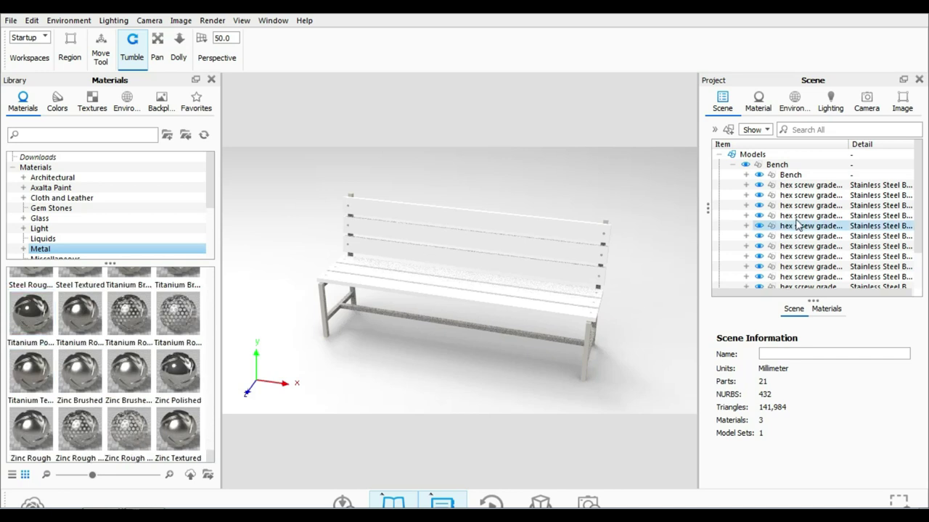
- Expand the inner Bench part and apply Titanium Textured to the bench frame
left_click(745, 176)
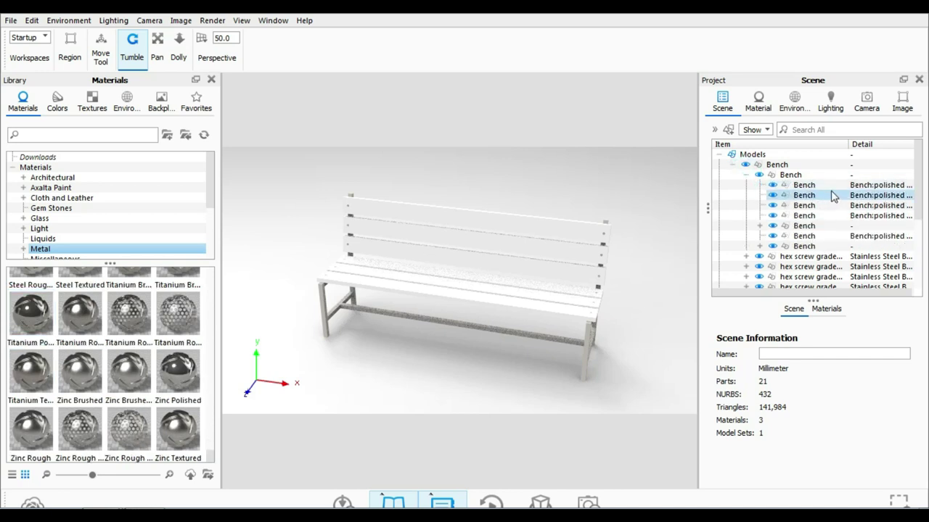
left_click(824, 247)
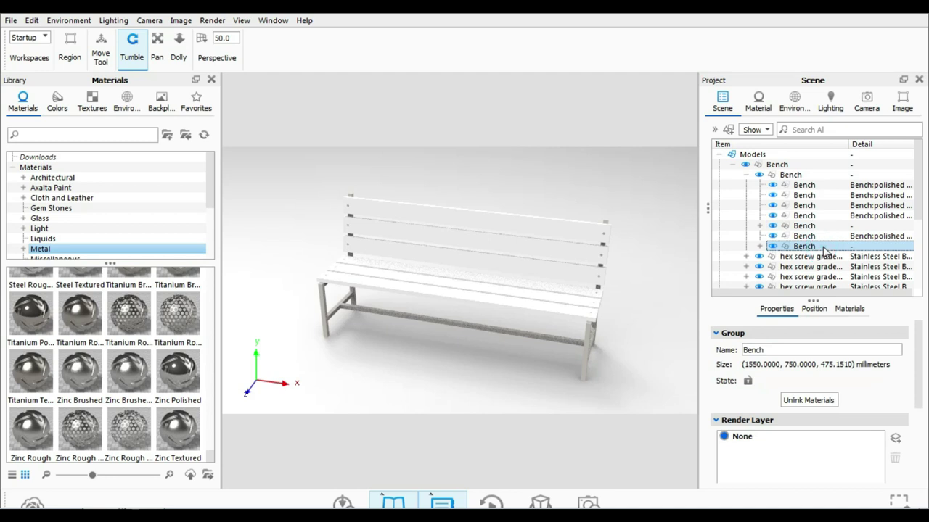
left_click(822, 238)
left_click(824, 247)
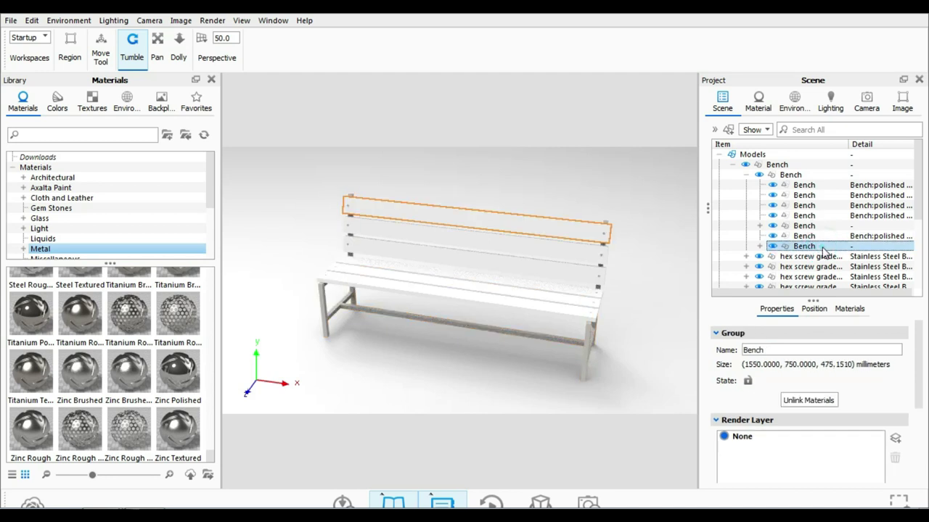
left_click_drag(31, 372, 786, 247)
- Show the Wood materials in the library
scroll(44, 251, "down", 1)
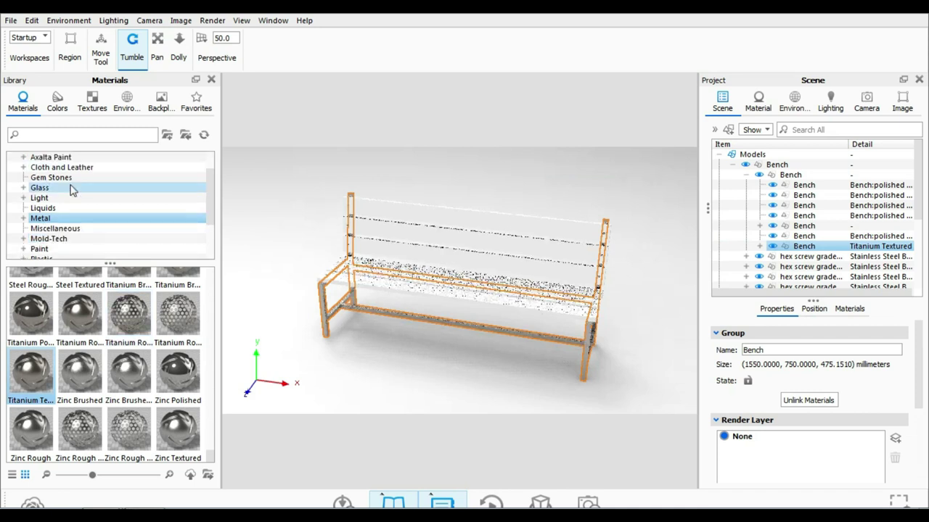
scroll(40, 246, "down", 2)
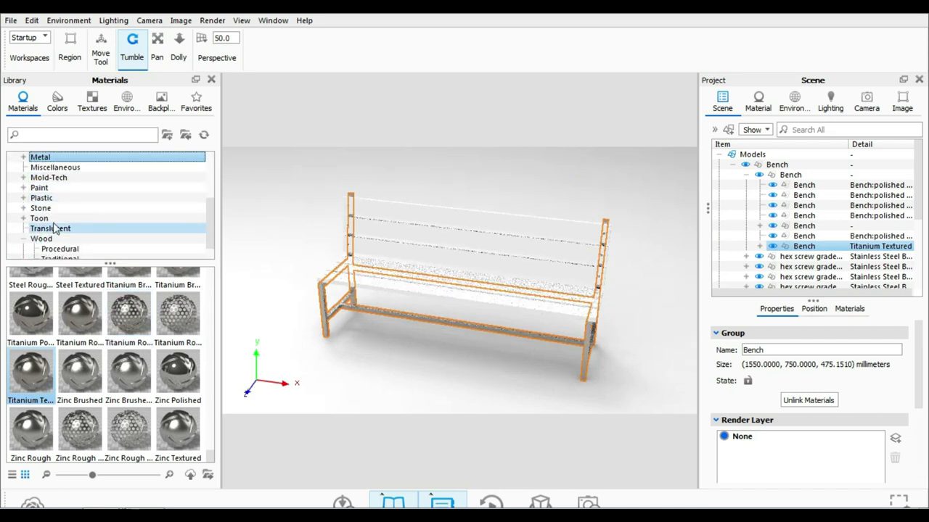
scroll(99, 203, "down", 1)
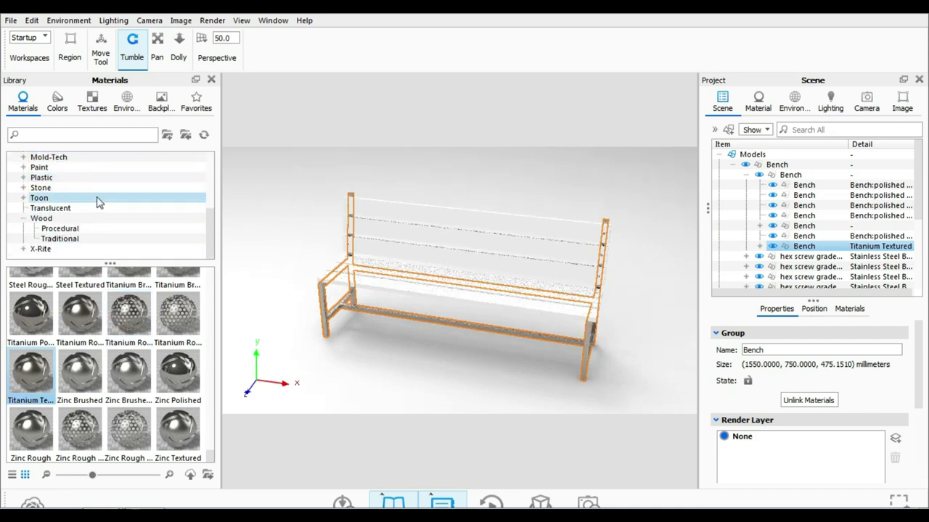
left_click(61, 228)
left_click(52, 219)
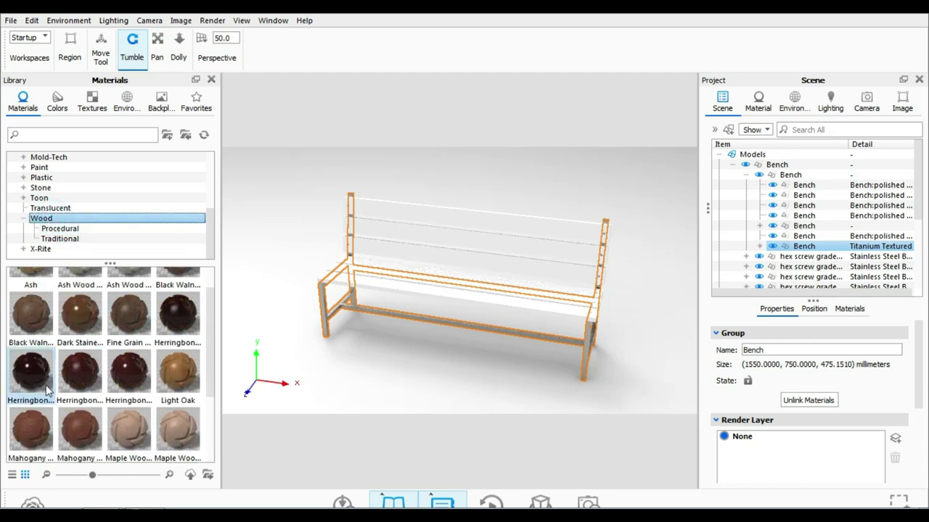
- Drag Wood Planks onto all six plank rows, replacing Old Wood Planks, giving Wood Planks #1–#6
scroll(44, 405, "down", 2)
mouse_move(129, 429)
left_mouse_down()
mouse_move(804, 188)
mouse_move(506, 301)
mouse_move(760, 236)
mouse_move(832, 187)
left_mouse_up()
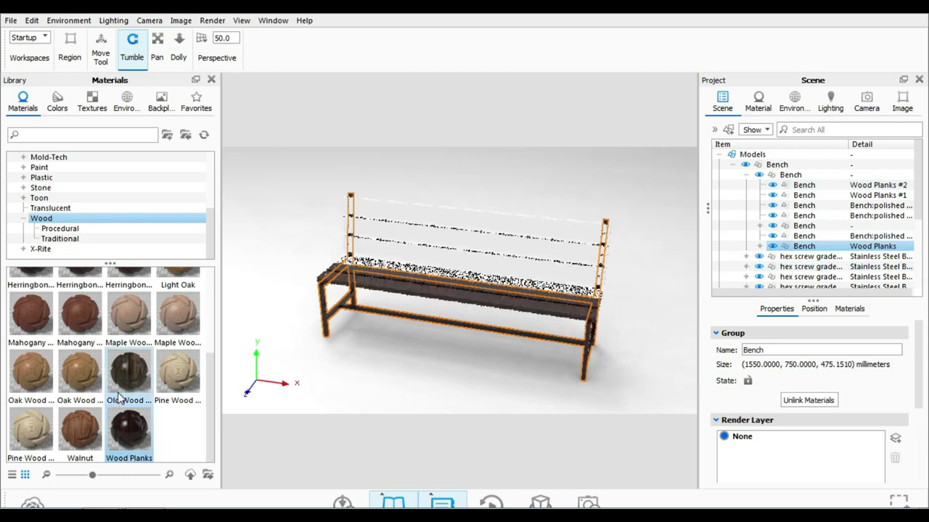
left_click_drag(128, 374, 813, 207)
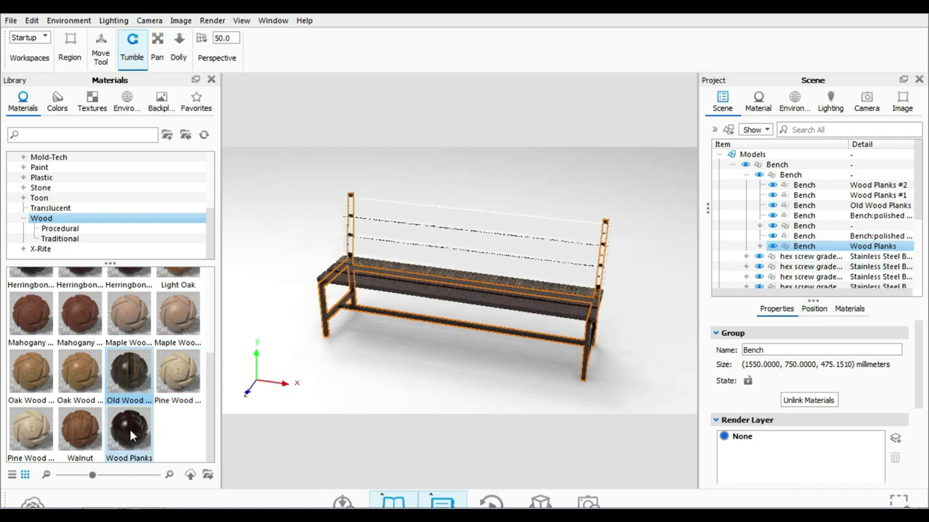
mouse_move(129, 431)
mouse_move(129, 438)
left_mouse_down()
mouse_move(858, 202)
mouse_move(848, 206)
left_mouse_up()
left_click_drag(119, 437, 847, 223)
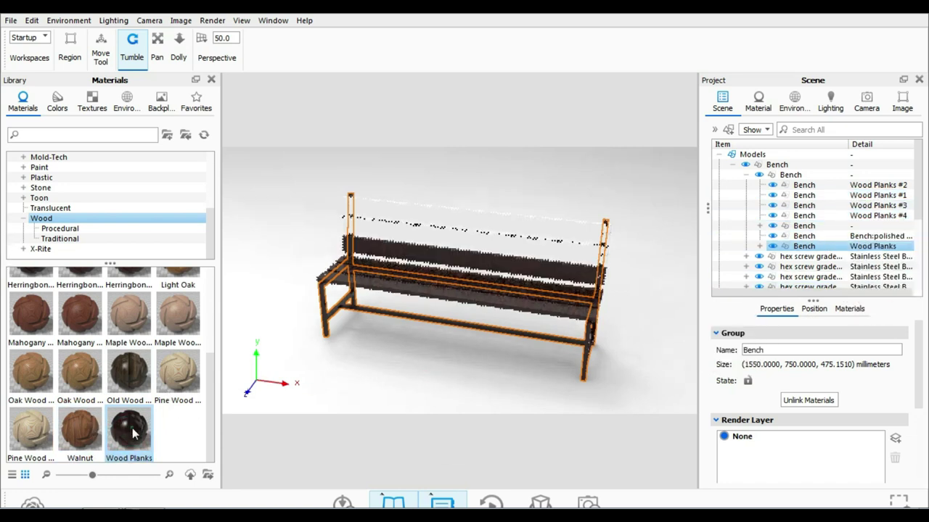
left_click_drag(133, 434, 834, 227)
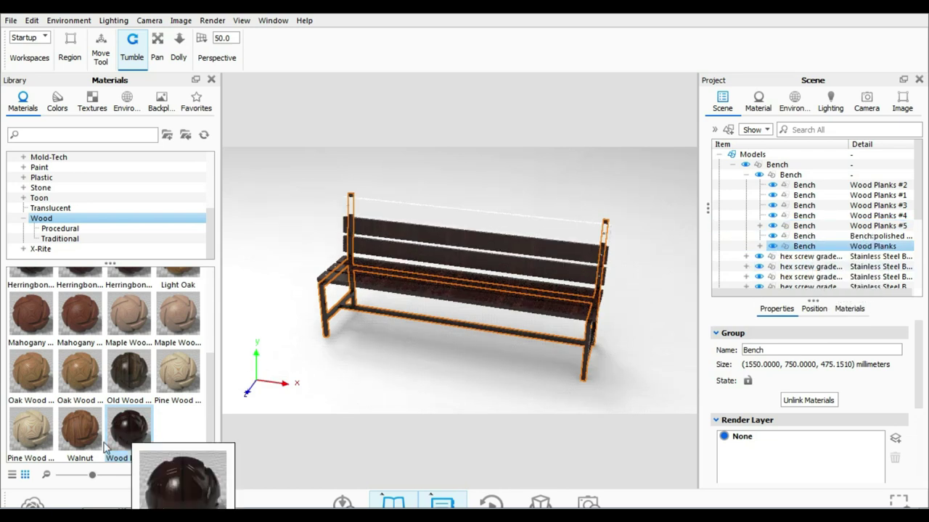
left_click_drag(107, 444, 871, 238)
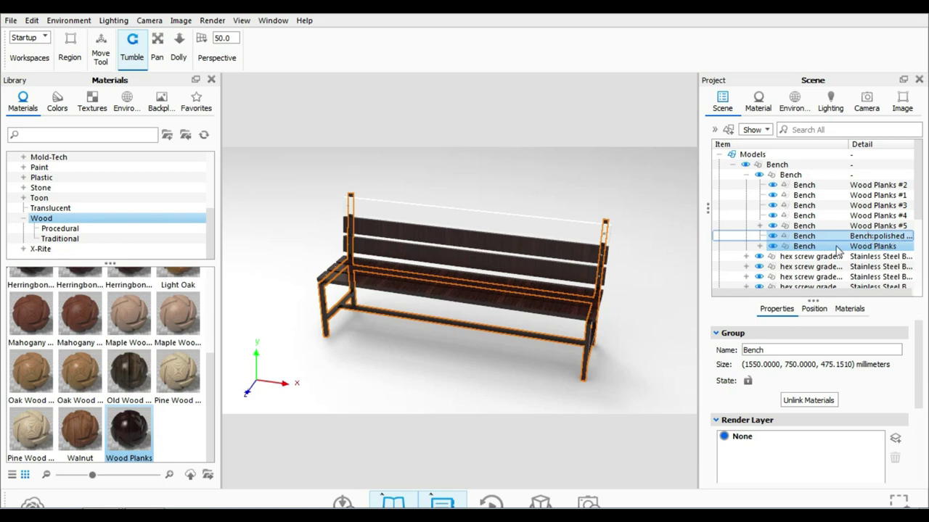
- Close the Project panel and drag Titanium Polished from Metal onto the frame in the viewport
left_click(918, 80)
scroll(73, 210, "up", 4)
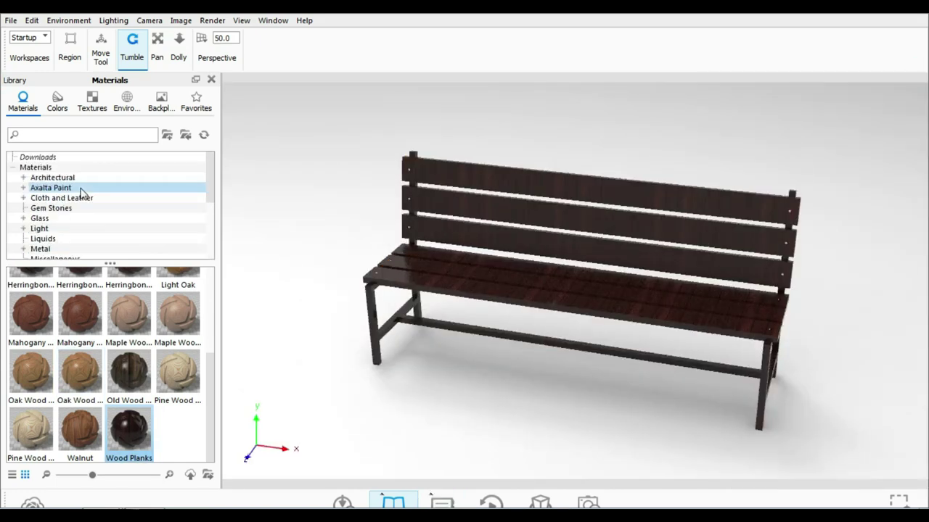
left_click(51, 247)
scroll(45, 377, "down", 5)
scroll(45, 381, "down", 5)
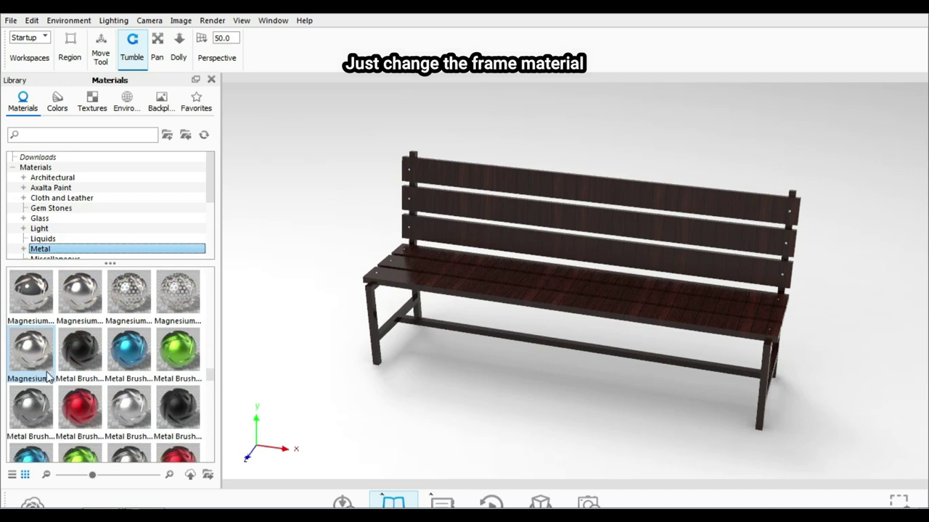
scroll(45, 385, "down", 5)
scroll(45, 363, "down", 3)
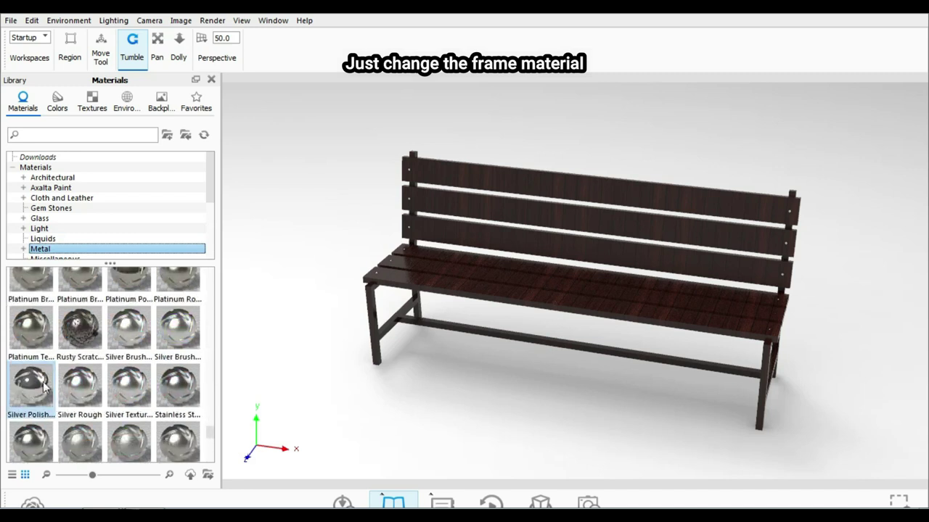
scroll(44, 335, "up", 3)
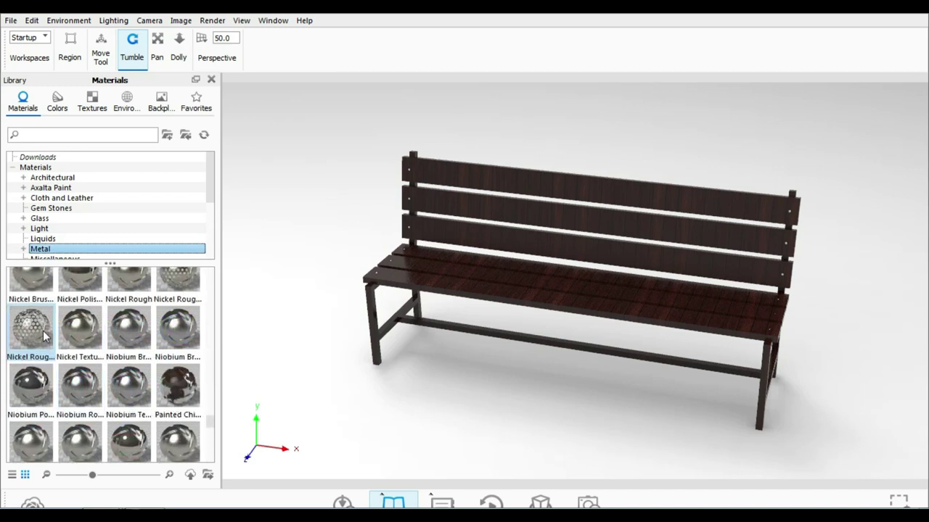
scroll(50, 355, "down", 5)
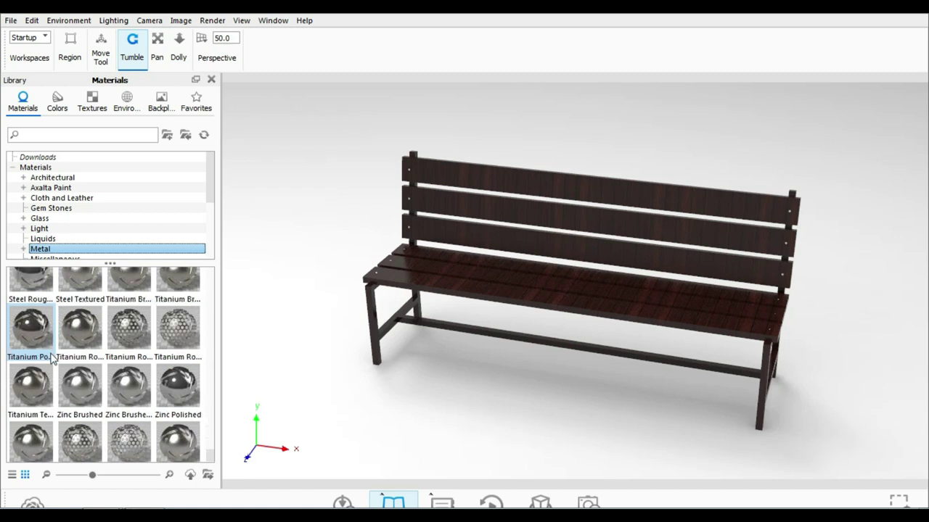
left_click_drag(29, 342, 376, 341)
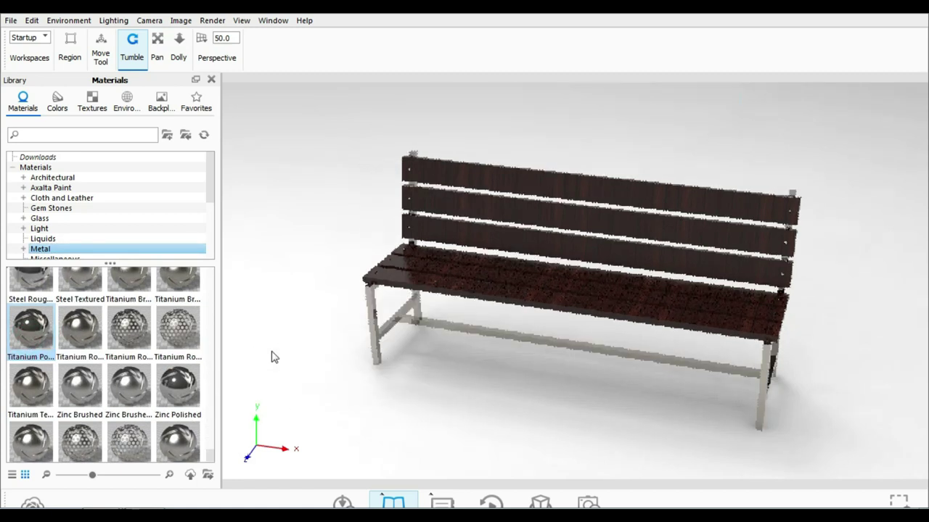
left_click(72, 21)
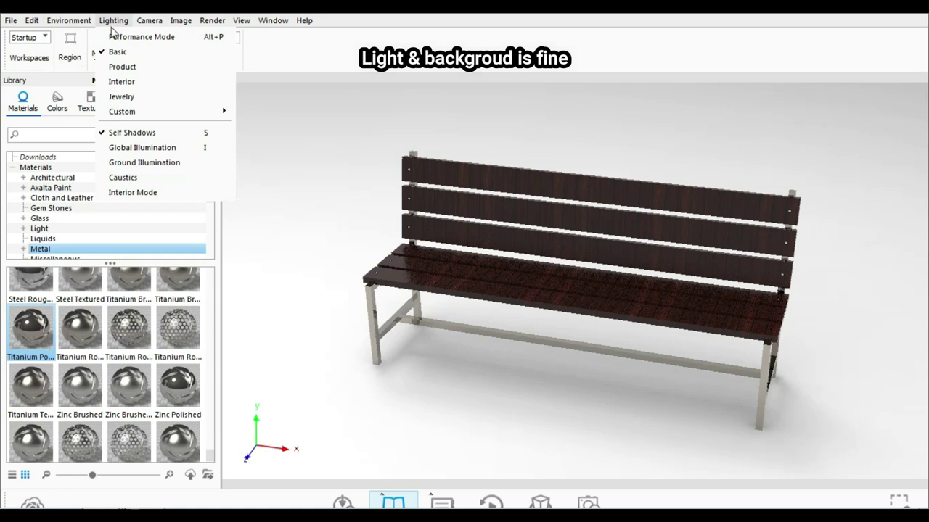
- Dismiss the Lighting menu and tumble the bench slightly for the final shot
left_click(372, 20)
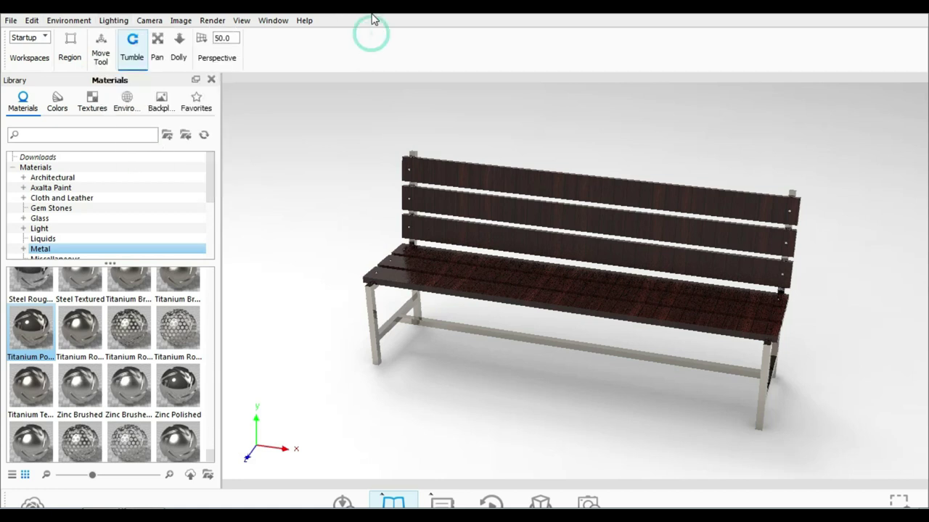
left_click(131, 47)
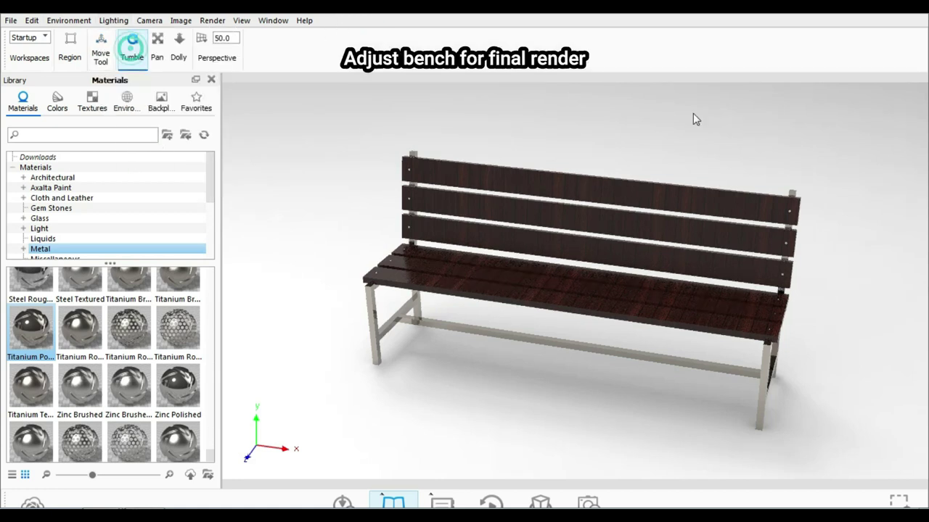
mouse_move(722, 143)
left_mouse_down()
mouse_move(694, 143)
mouse_move(728, 135)
mouse_move(748, 172)
mouse_move(731, 133)
left_mouse_up()
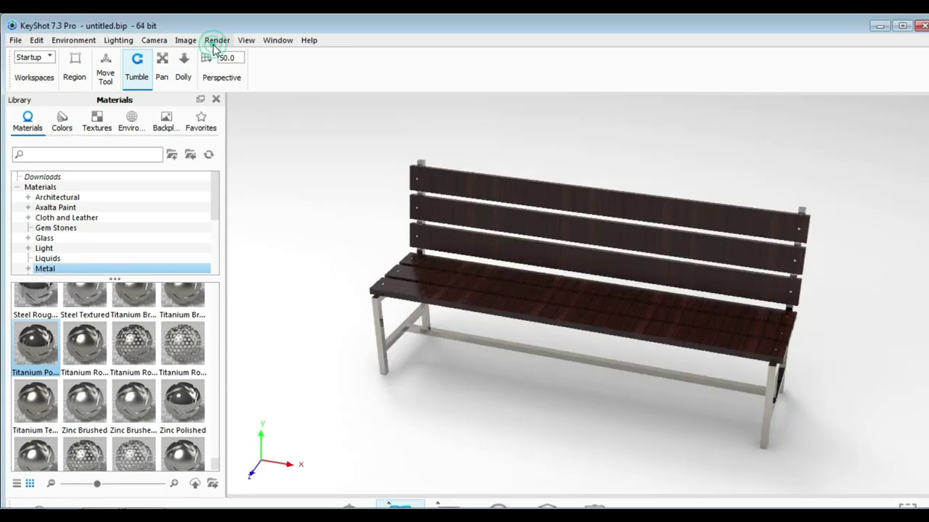
- Render the 1280×720 still to untitled.131.jpg with All Render Passes left off
left_click(216, 41)
left_click(241, 150)
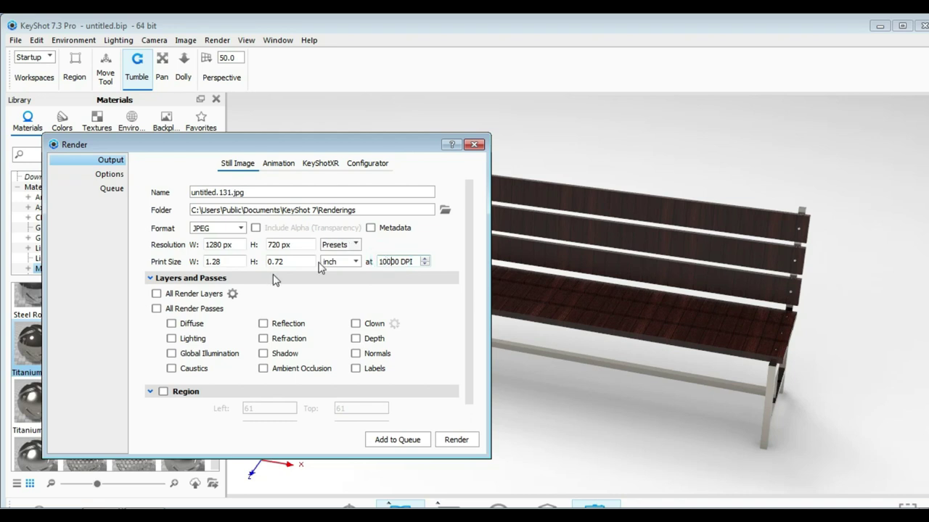
type("0")
left_click(192, 311)
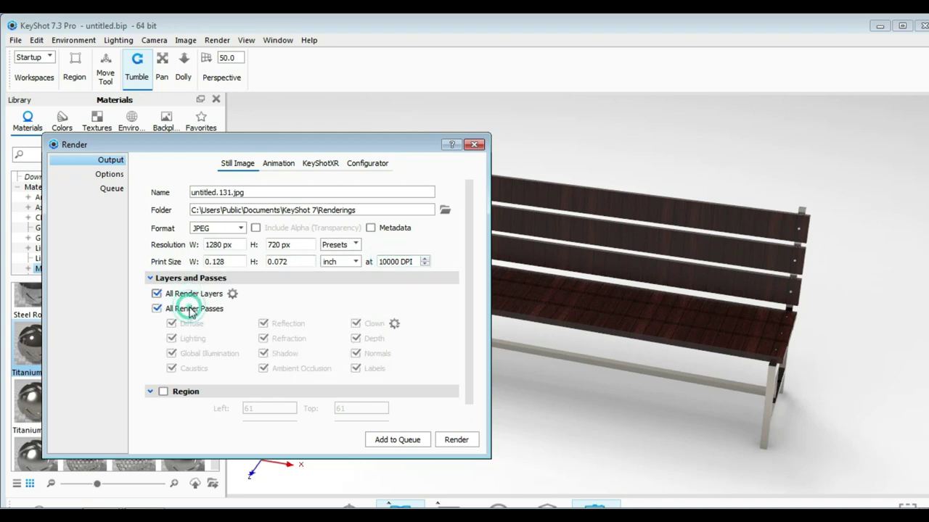
left_click(191, 310)
left_click(453, 444)
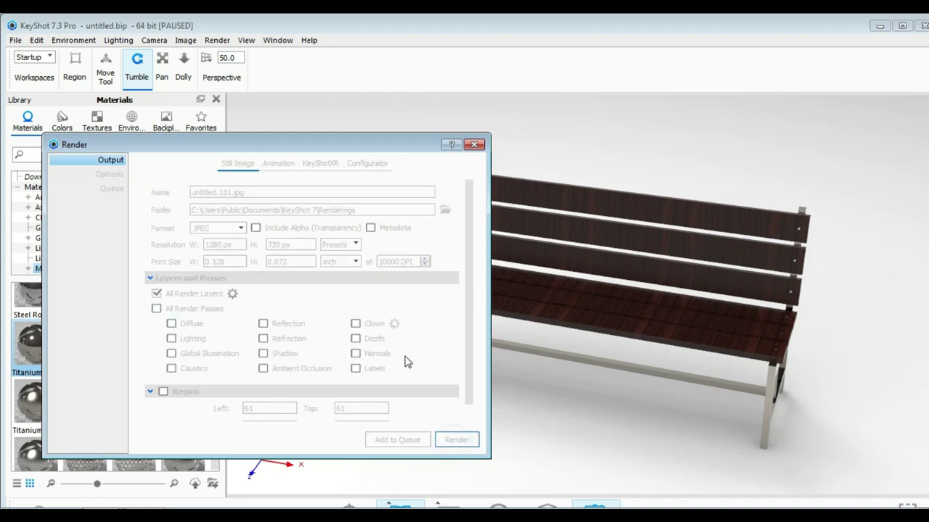